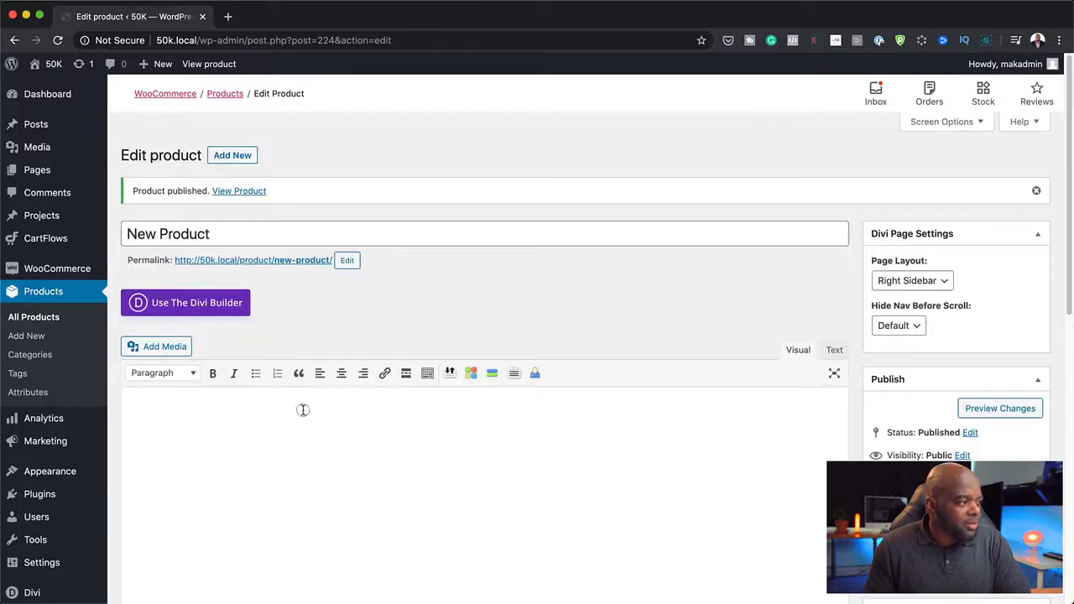
Step: Fill the product's main description with the first three short placeholder paragraphs copied from lorem2.com
{"action": "left_click", "coordinate": [303, 411]}
{"action": "left_click", "coordinate": [227, 17]}
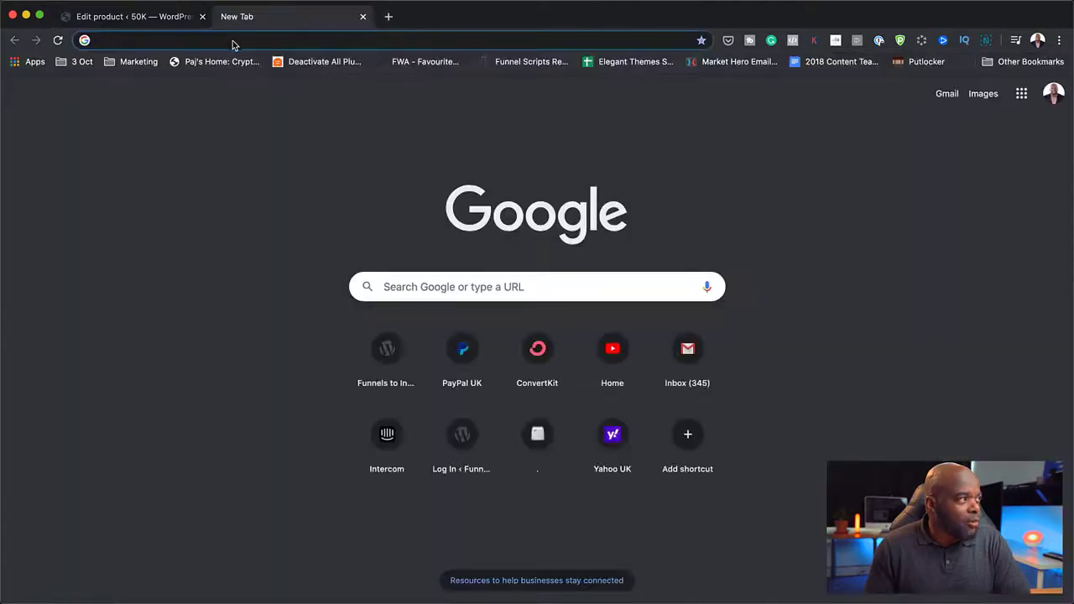
{"action": "type", "text": "lorem2.com"}
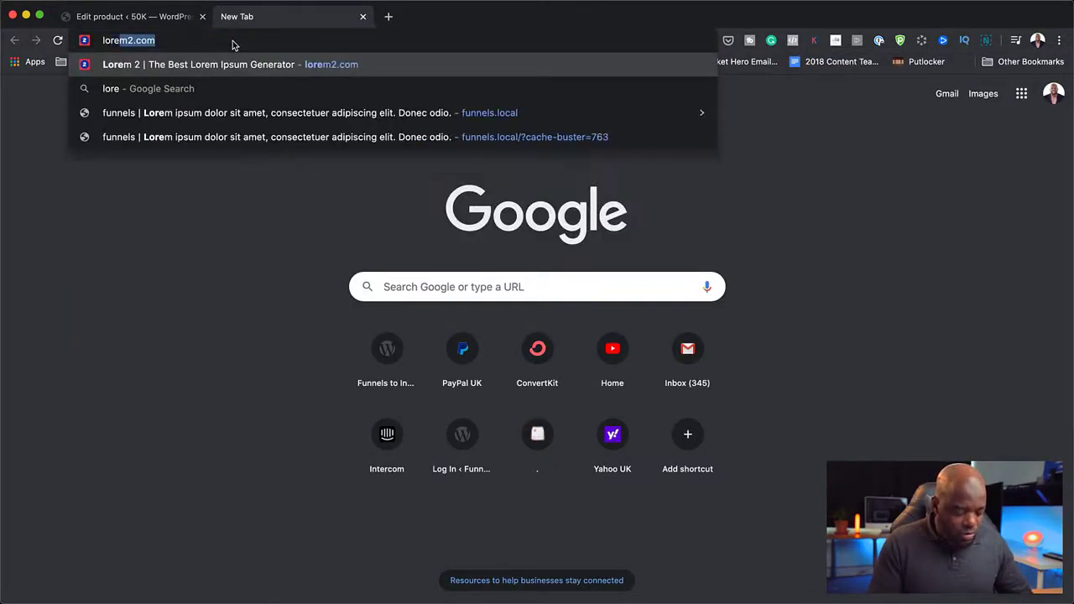
{"action": "key", "text": "Return"}
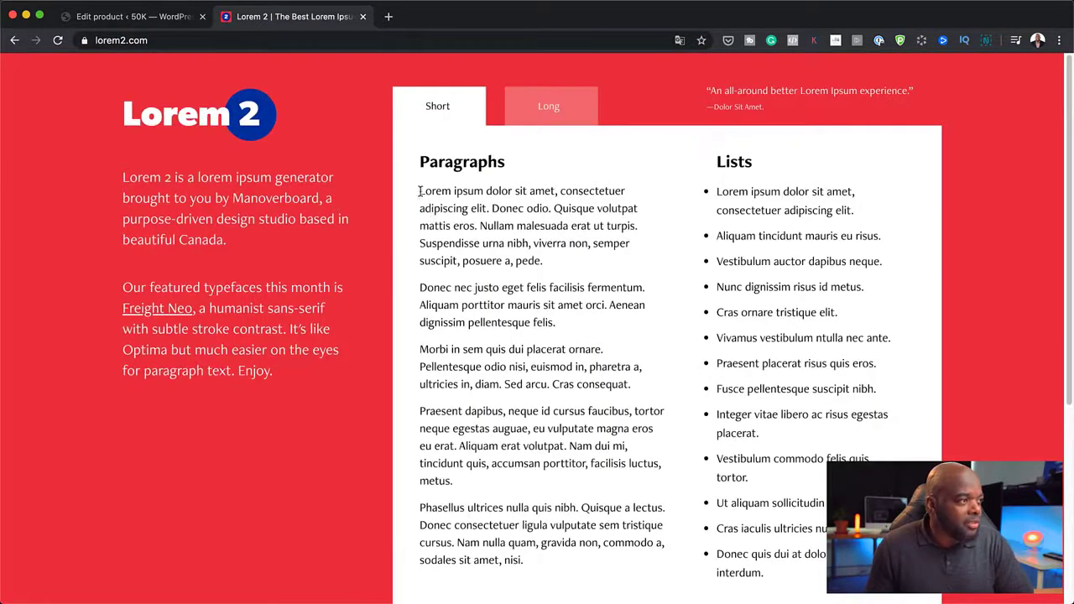
{"action": "left_click_drag", "start_coordinate": [420, 191], "coordinate": [633, 384]}
{"action": "key", "text": "super+c"}
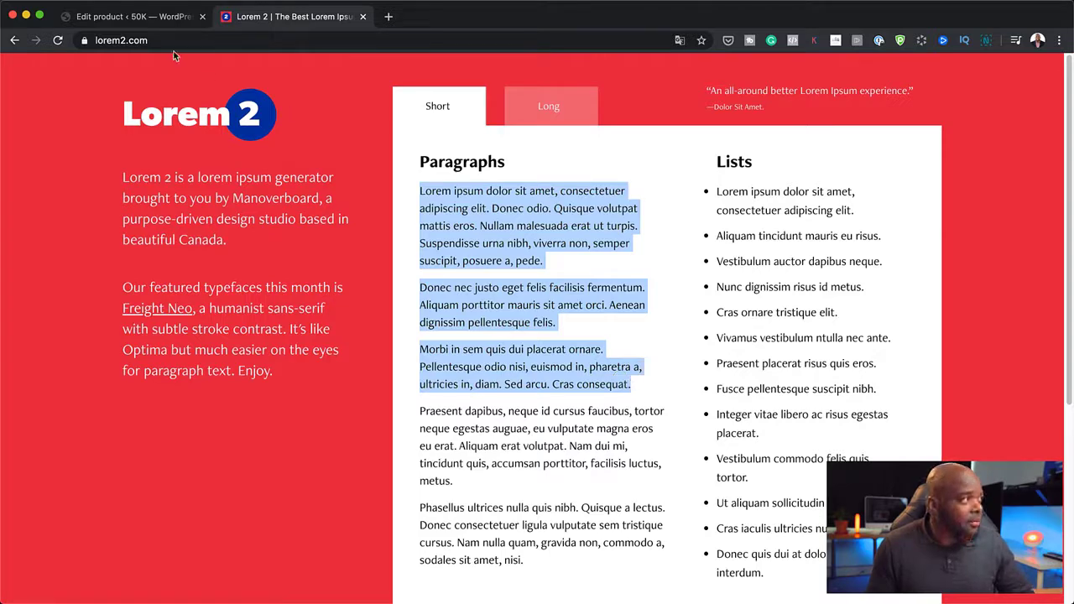
{"action": "left_click", "coordinate": [161, 24]}
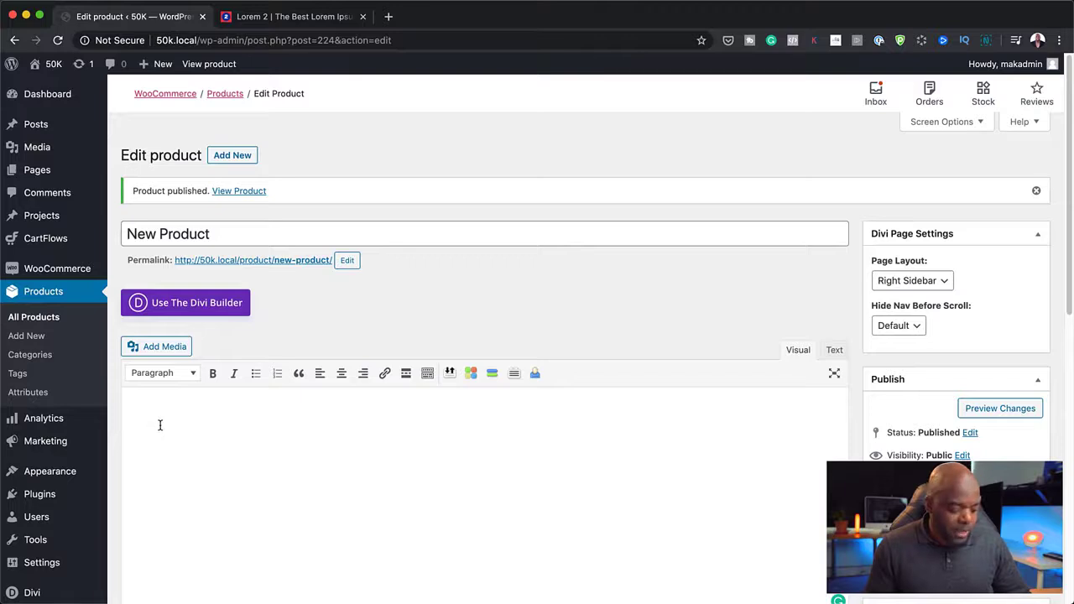
{"action": "type", "text": "Lorem ipsum dolor sit amet, consectetur adipiscing elit. Donec odio. Quisque volutpat mattis eros. Nullam malesuada erat ut turpis. Suspendisse urna nibh, viverra non, semper suscipit, posuere a, pede.  Donec nec justo eget felis facilisis fermentum. Aliquam porttitor mauris sit amet orci. Aenean dignissim pellentesque felis.  Morbi in sem quis dui placerat ornare. Pellentesque odio nisi, euismod in, pharetra a, ultricies in, diam. Sed arcu. Cras consequat."}
Step: Set the product's regular price to 88 and its sale price to 49
{"action": "scroll", "coordinate": [613, 503], "scroll_direction": "down", "scroll_amount": 5}
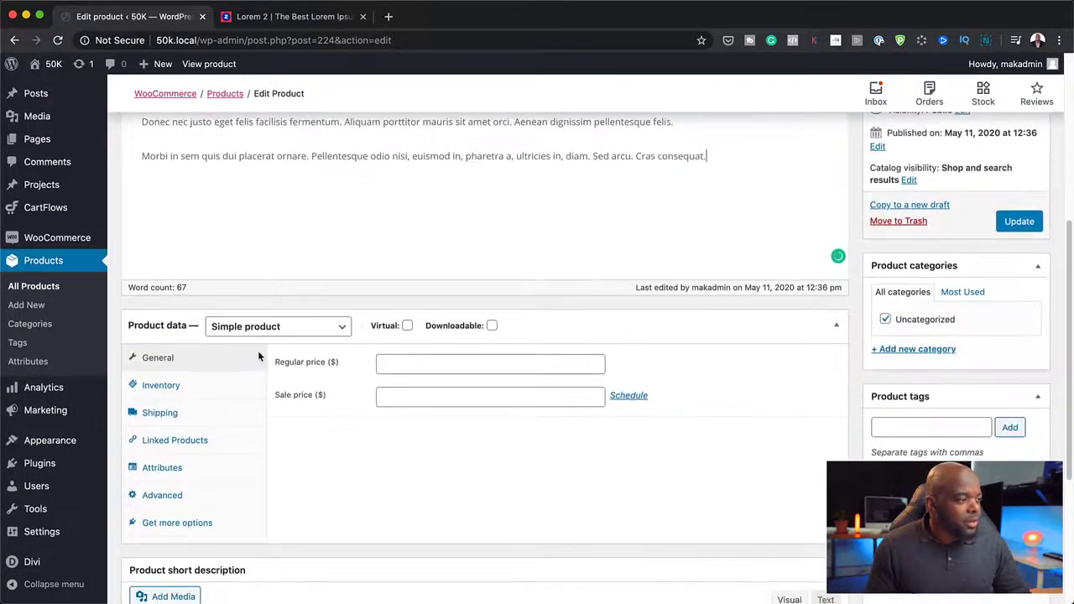
{"action": "left_click", "coordinate": [405, 362]}
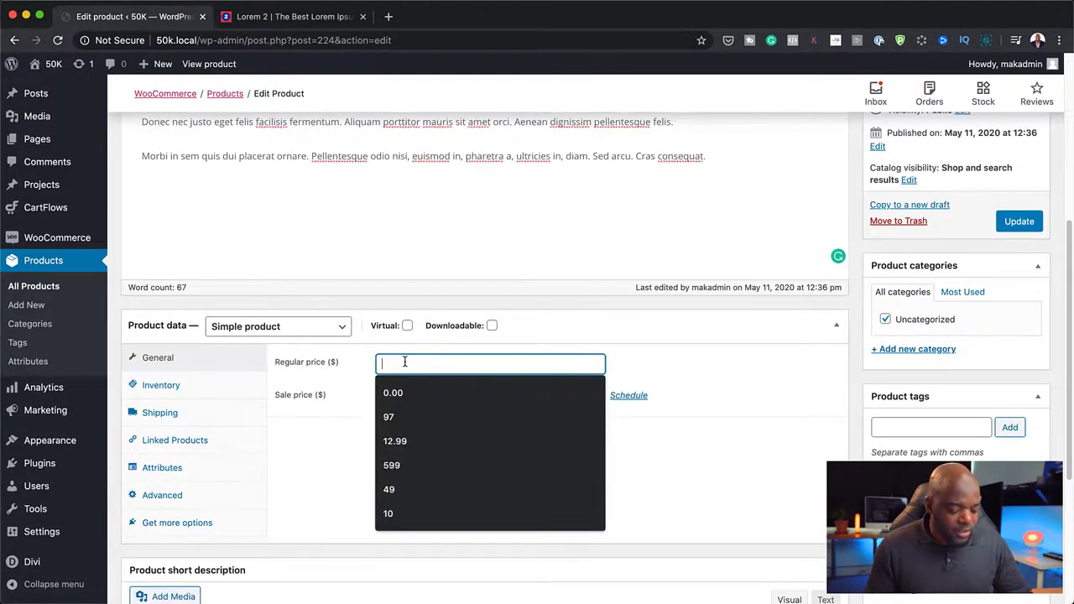
{"action": "type", "text": "88"}
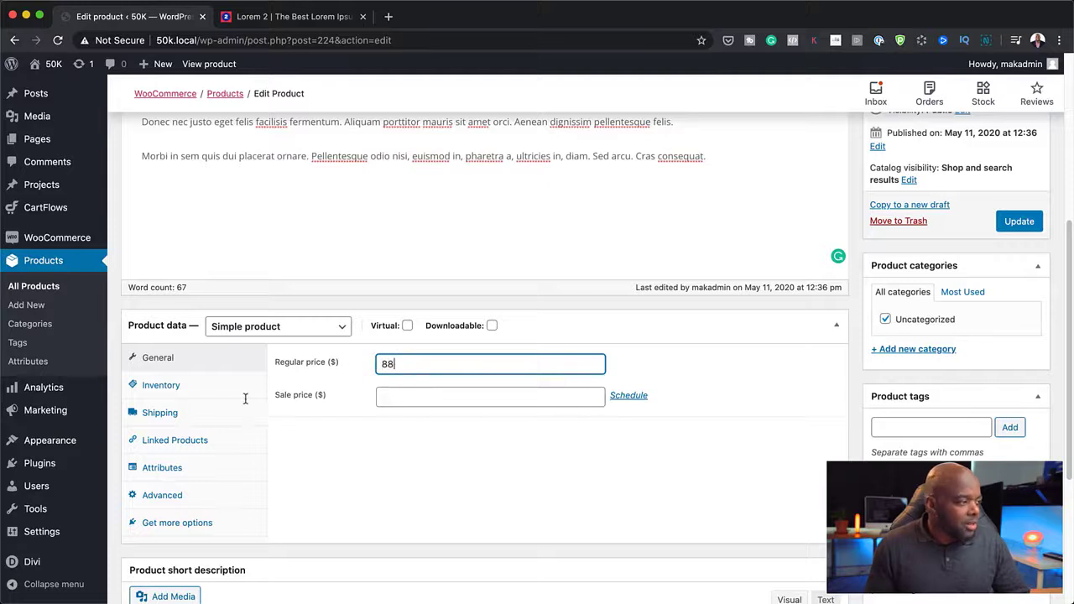
{"action": "left_click", "coordinate": [434, 395]}
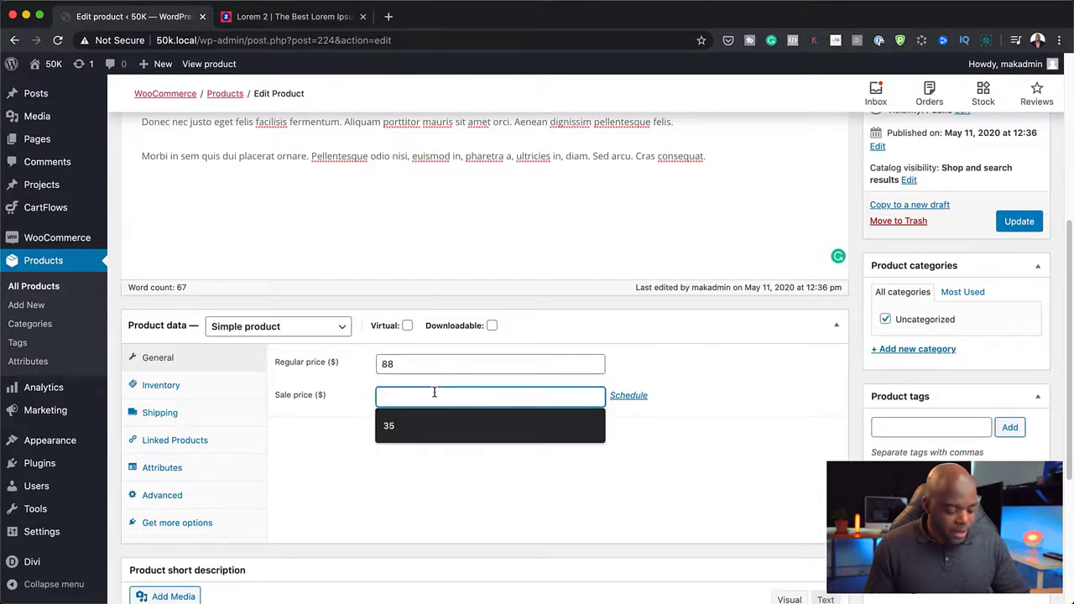
{"action": "type", "text": "49"}
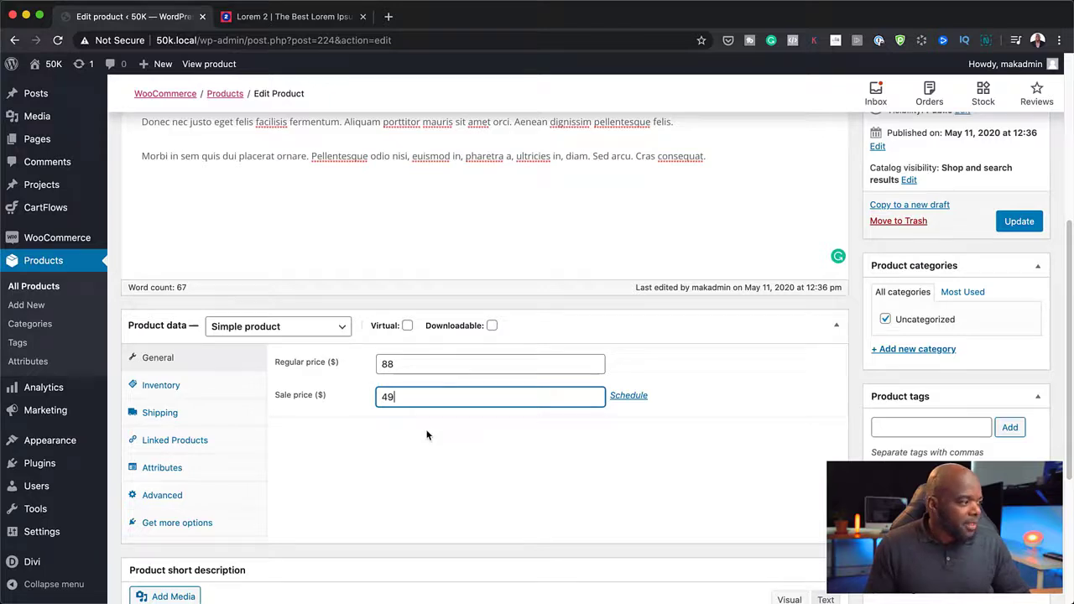
Step: Paste the copied placeholder text into the product short description and delete its second and third paragraphs
{"action": "scroll", "coordinate": [426, 435], "scroll_direction": "down", "scroll_amount": 3}
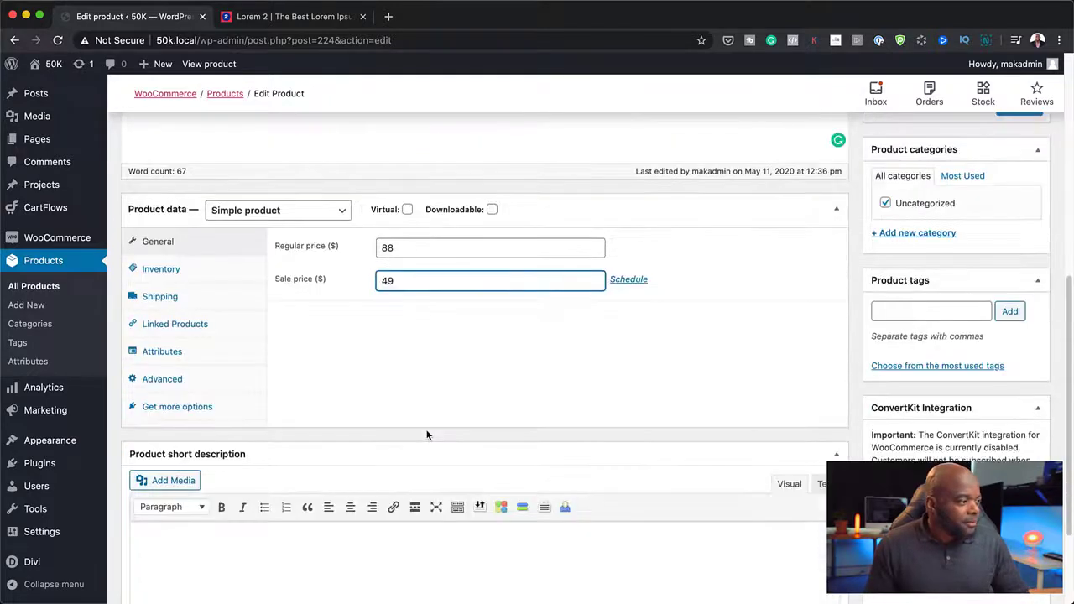
{"action": "scroll", "coordinate": [302, 498], "scroll_direction": "down", "scroll_amount": 1}
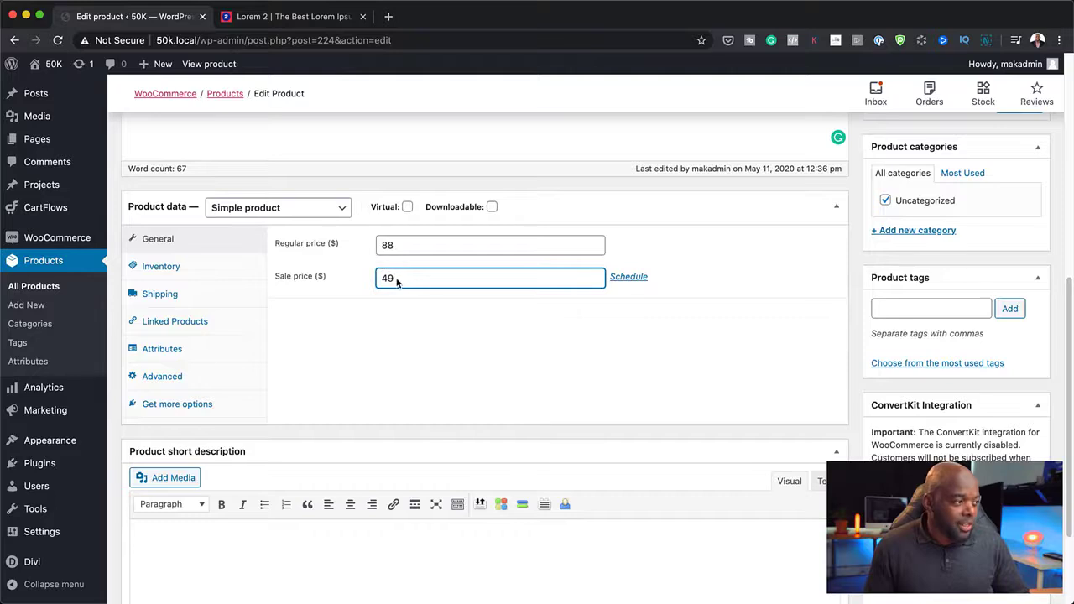
{"action": "left_click", "coordinate": [264, 542]}
{"action": "key", "text": "super+v"}
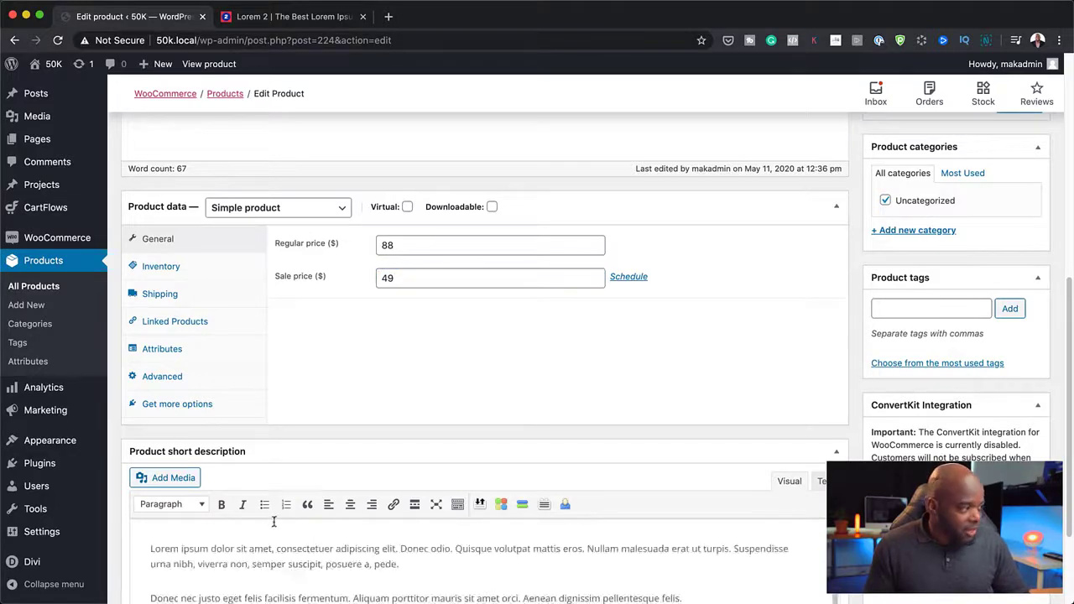
{"action": "scroll", "coordinate": [497, 519], "scroll_direction": "down", "scroll_amount": 2}
{"action": "scroll", "coordinate": [497, 519], "scroll_direction": "down", "scroll_amount": 1}
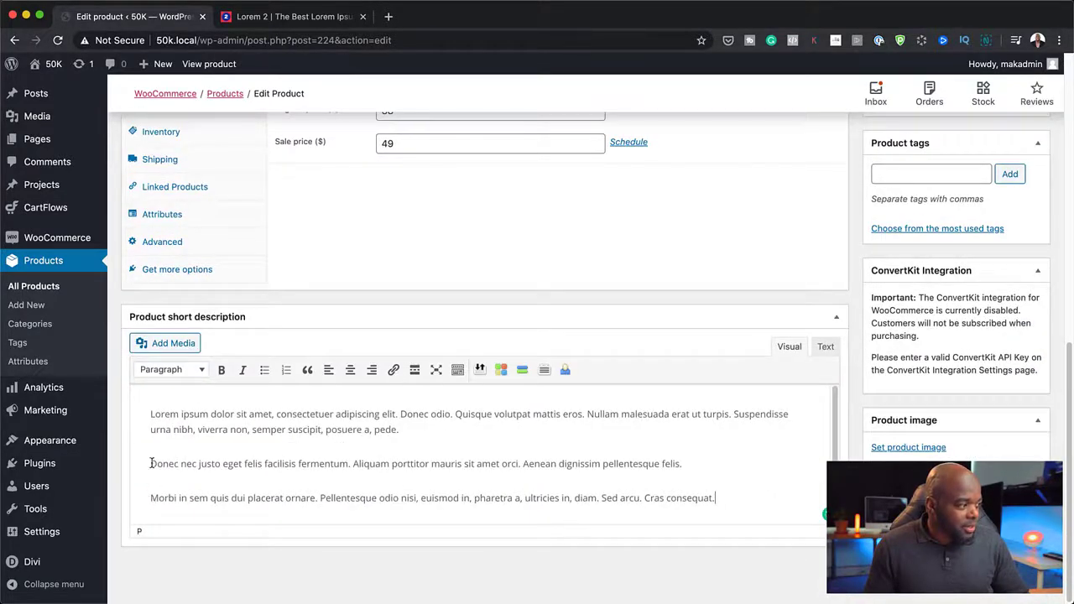
{"action": "left_click_drag", "start_coordinate": [152, 463], "coordinate": [757, 496]}
{"action": "key", "text": "BackSpace"}
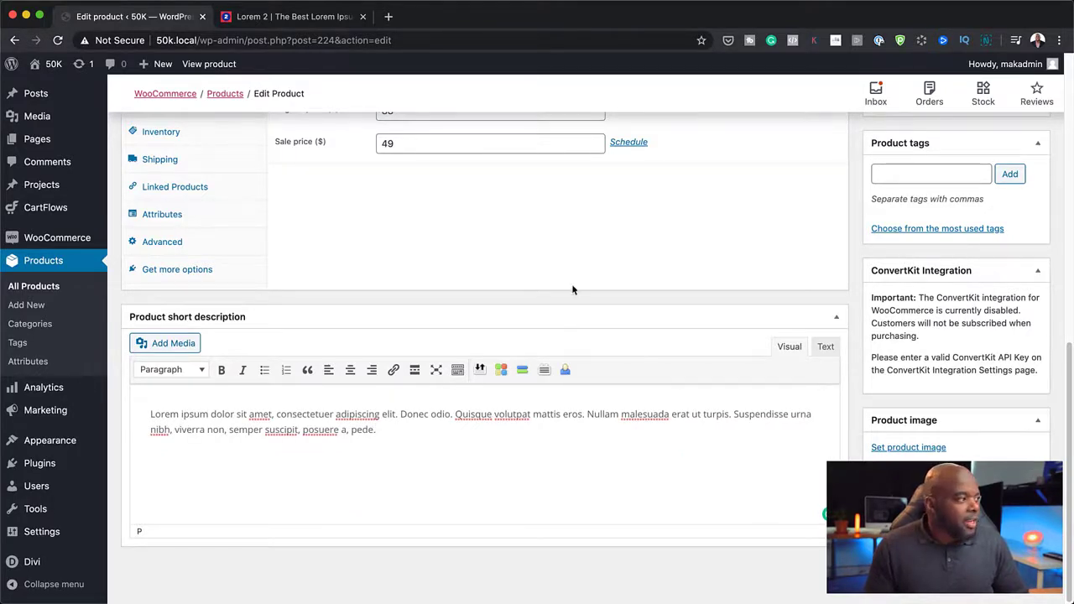
Step: Set the laptop desk photo laptop-2838921_1920-1-1.jpg from the media library as the product image and update the product
{"action": "scroll", "coordinate": [839, 442], "scroll_direction": "up", "scroll_amount": 5}
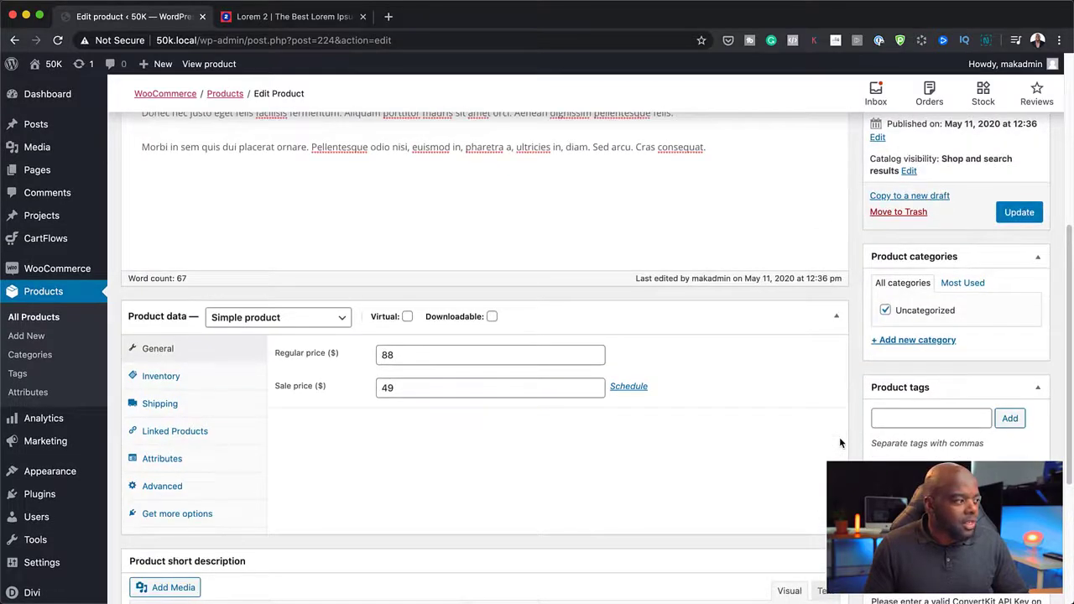
{"action": "scroll", "coordinate": [839, 436], "scroll_direction": "down", "scroll_amount": 5}
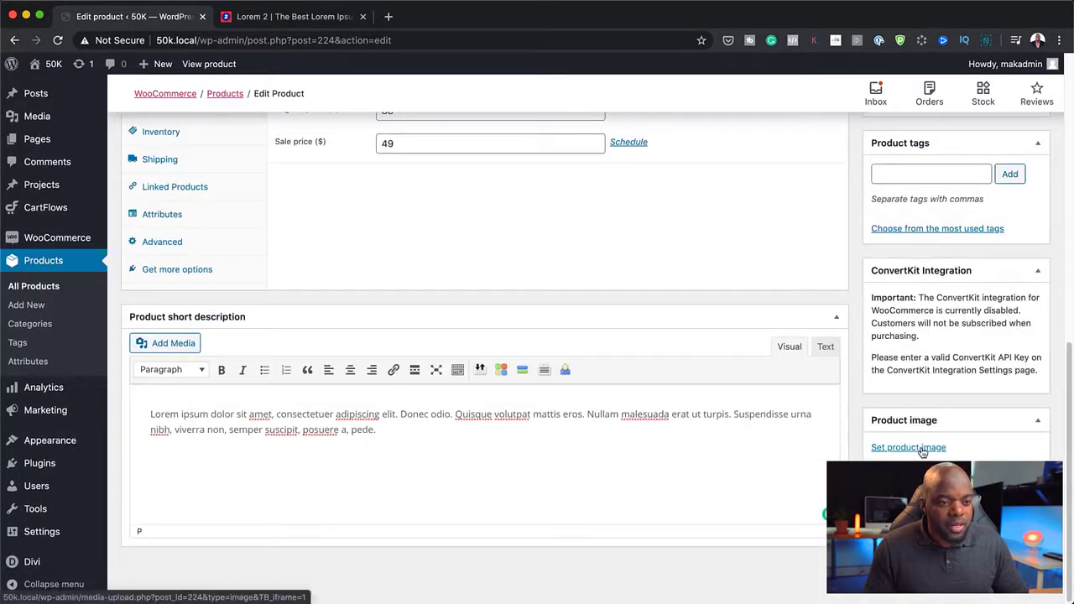
{"action": "left_click", "coordinate": [923, 449]}
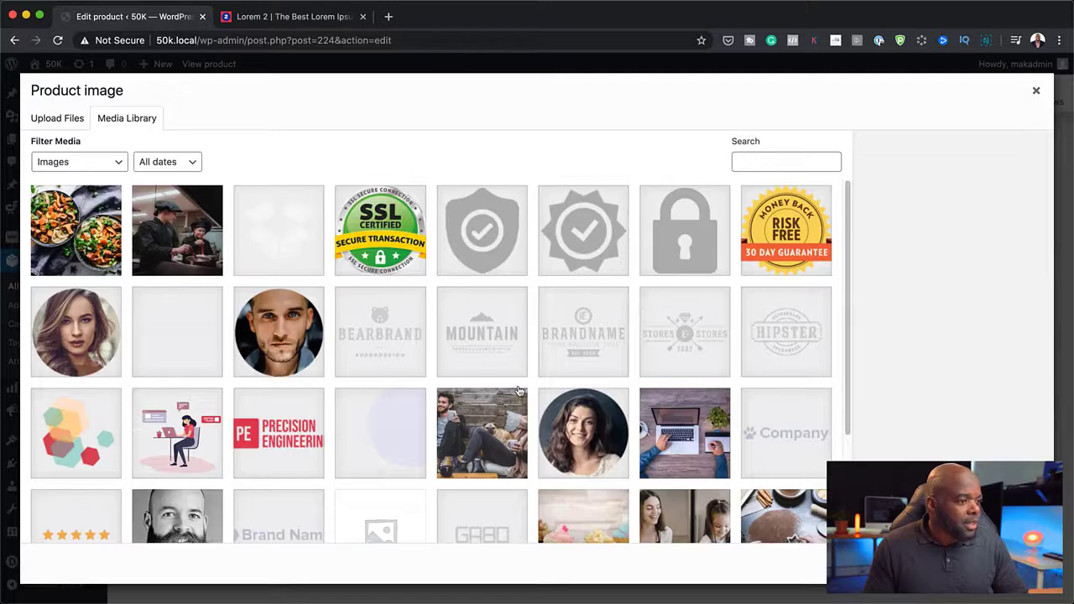
{"action": "scroll", "coordinate": [520, 391], "scroll_direction": "down", "scroll_amount": 5}
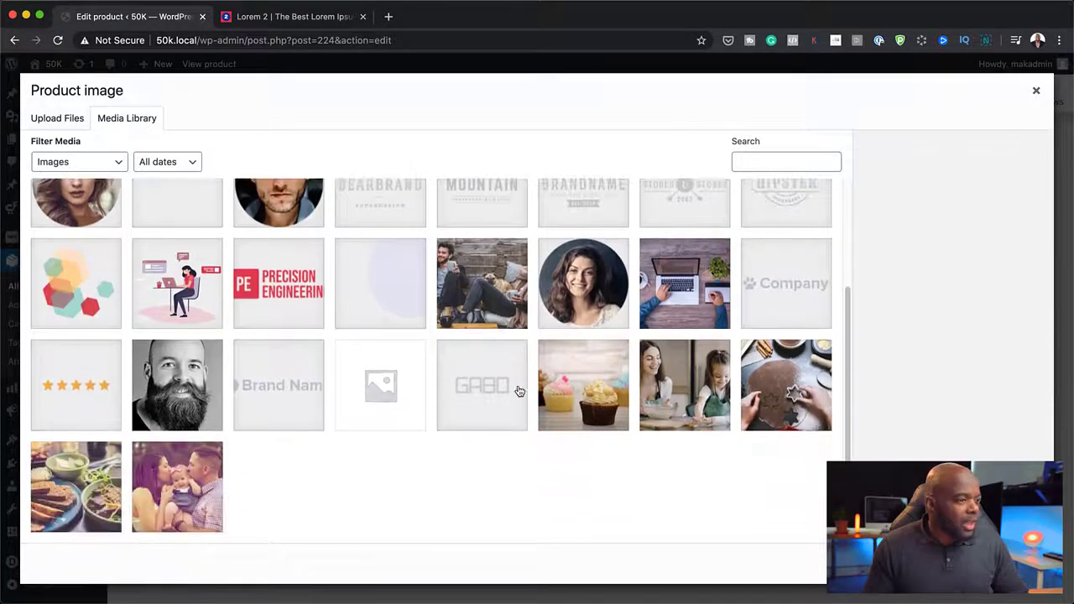
{"action": "left_click", "coordinate": [688, 312]}
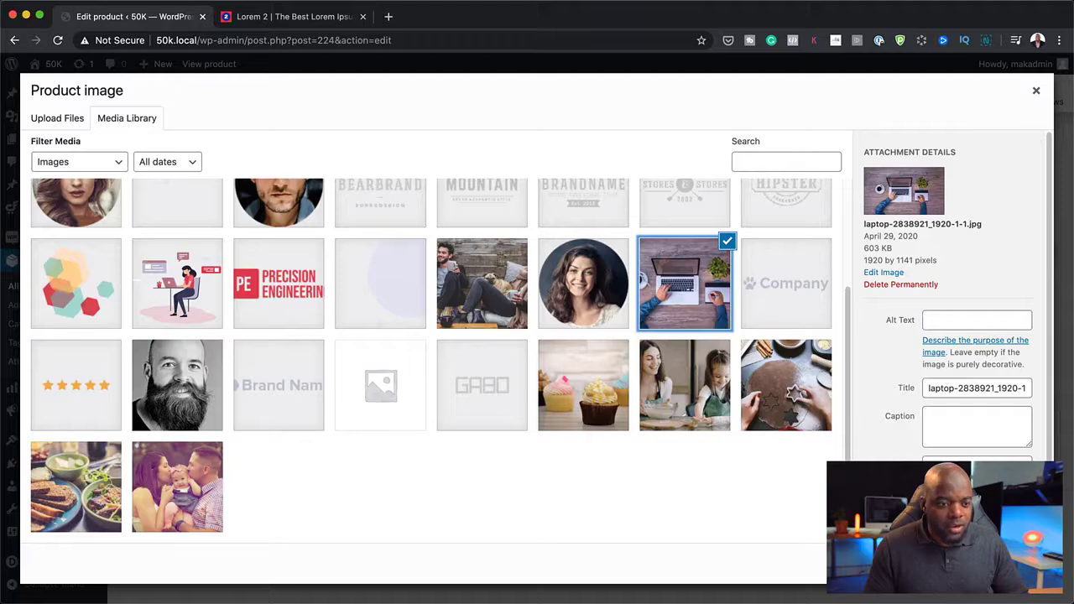
{"action": "left_click", "coordinate": [990, 564]}
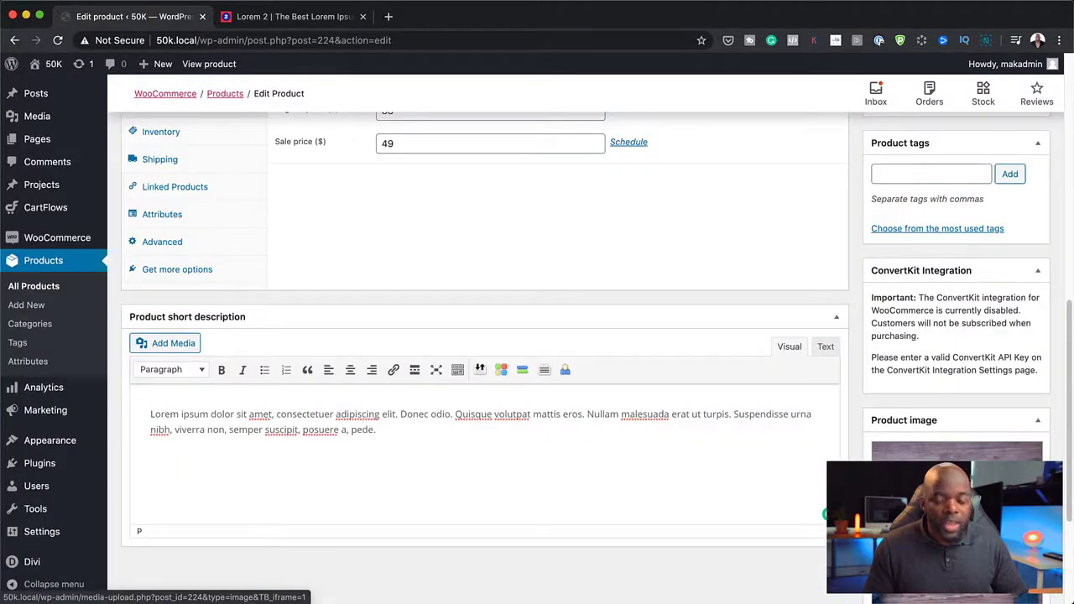
{"action": "scroll", "coordinate": [814, 485], "scroll_direction": "up", "scroll_amount": 10}
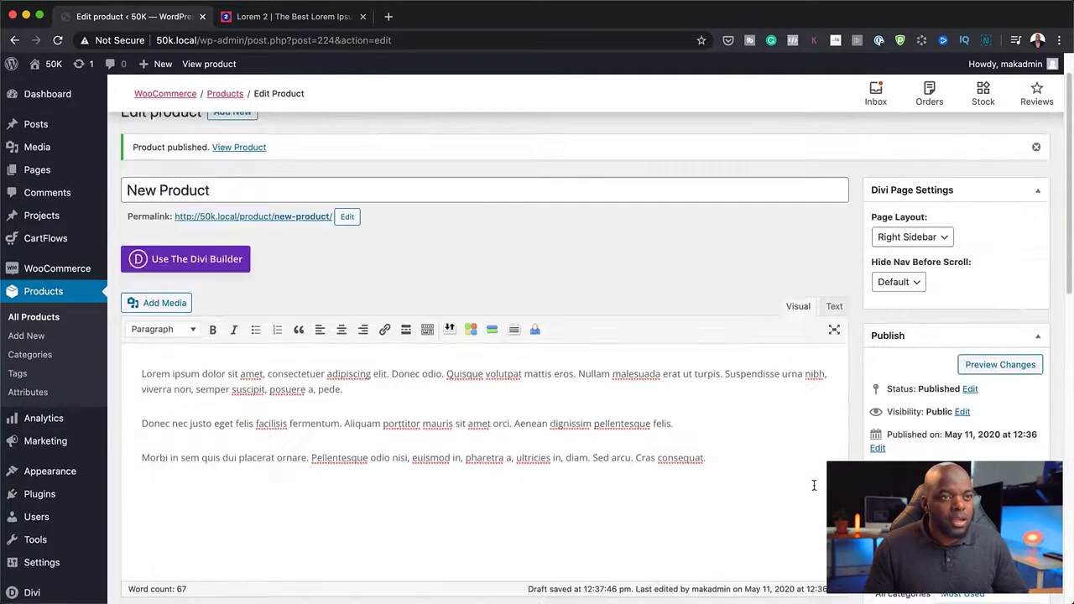
{"action": "left_click", "coordinate": [1019, 521]}
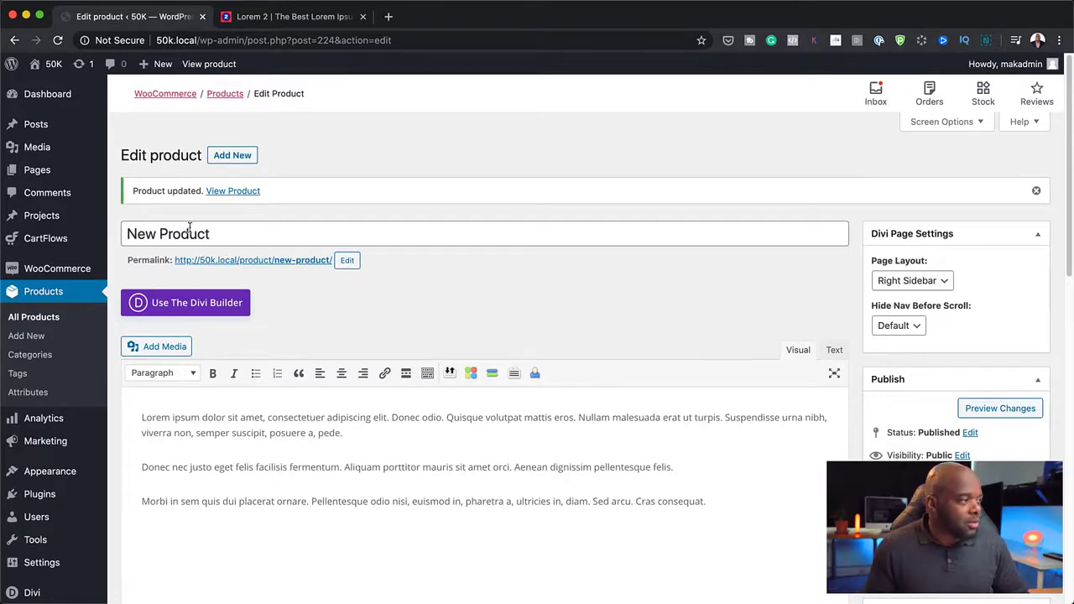
Step: Open the product's permalink in a new tab and review the default product page from top to bottom
{"action": "left_click", "coordinate": [281, 261], "text": "super"}
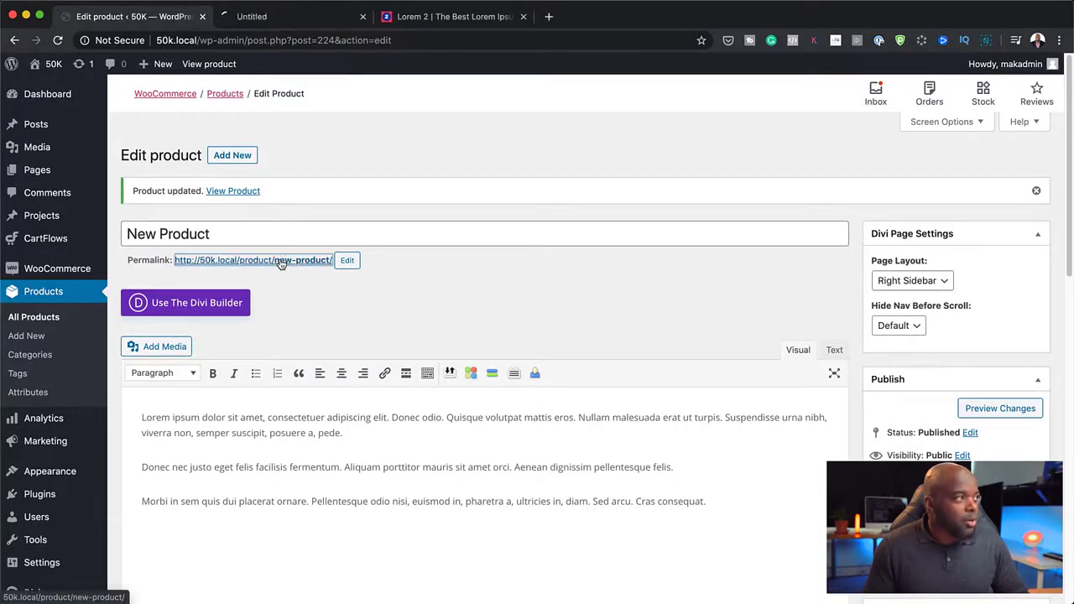
{"action": "left_click", "coordinate": [298, 20]}
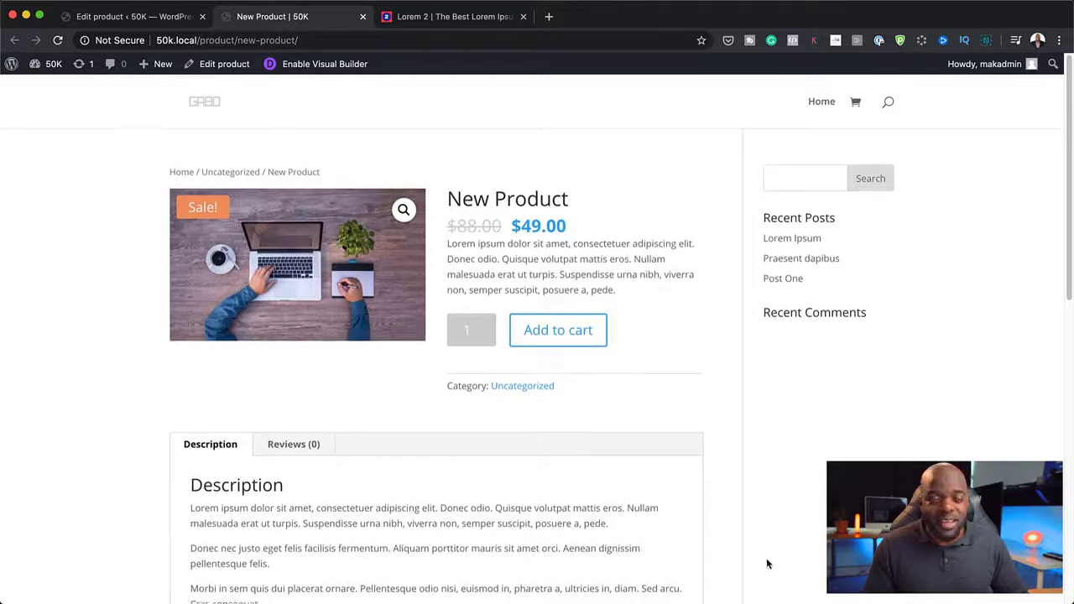
{"action": "scroll", "coordinate": [766, 558], "scroll_direction": "down", "scroll_amount": 8}
{"action": "scroll", "coordinate": [764, 556], "scroll_direction": "up", "scroll_amount": 5}
{"action": "scroll", "coordinate": [764, 561], "scroll_direction": "up", "scroll_amount": 4}
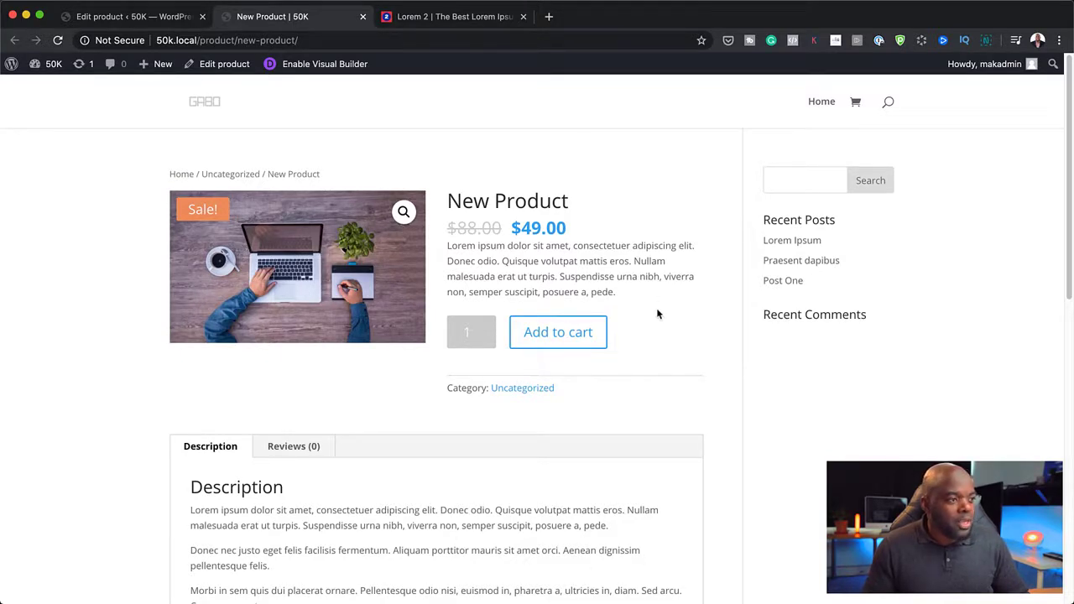
Step: Switch the product from the standard editor to the Divi Builder and look at the sidebar on its live page
{"action": "left_click", "coordinate": [134, 20]}
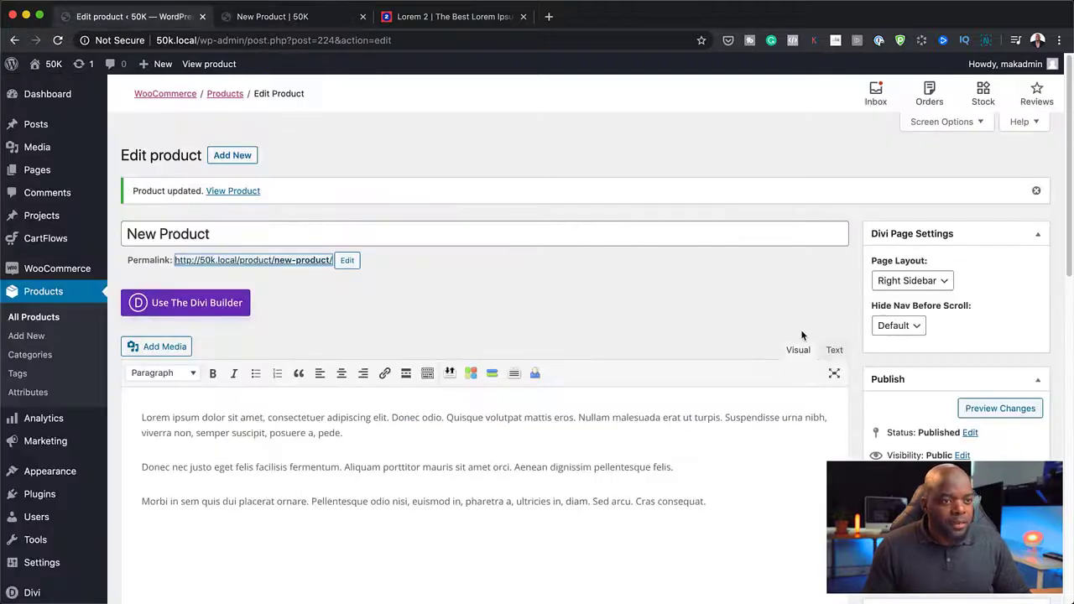
{"action": "left_click", "coordinate": [212, 306]}
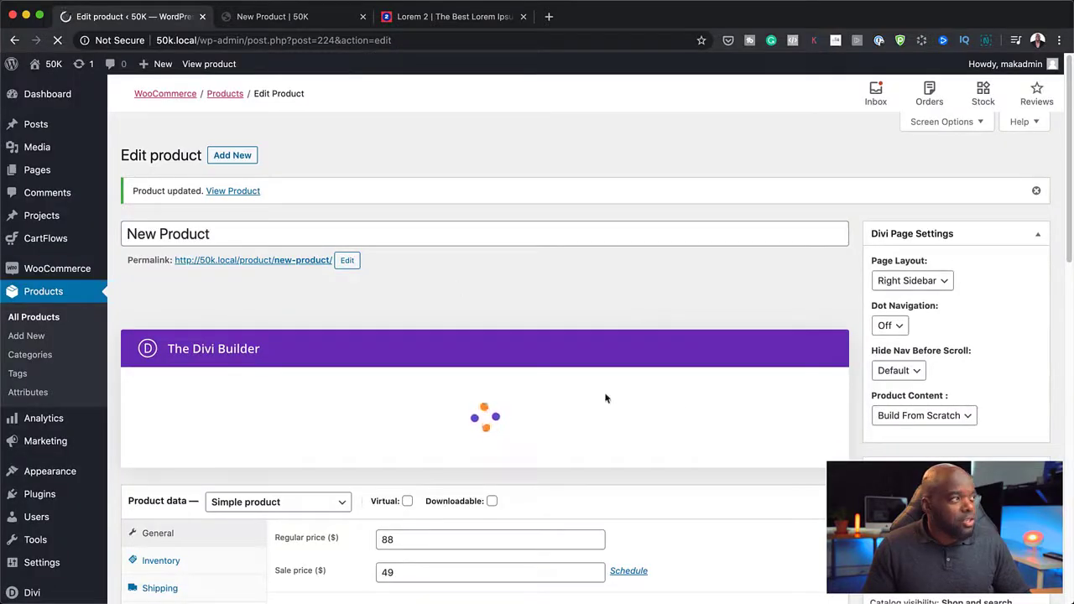
{"action": "left_click", "coordinate": [320, 24]}
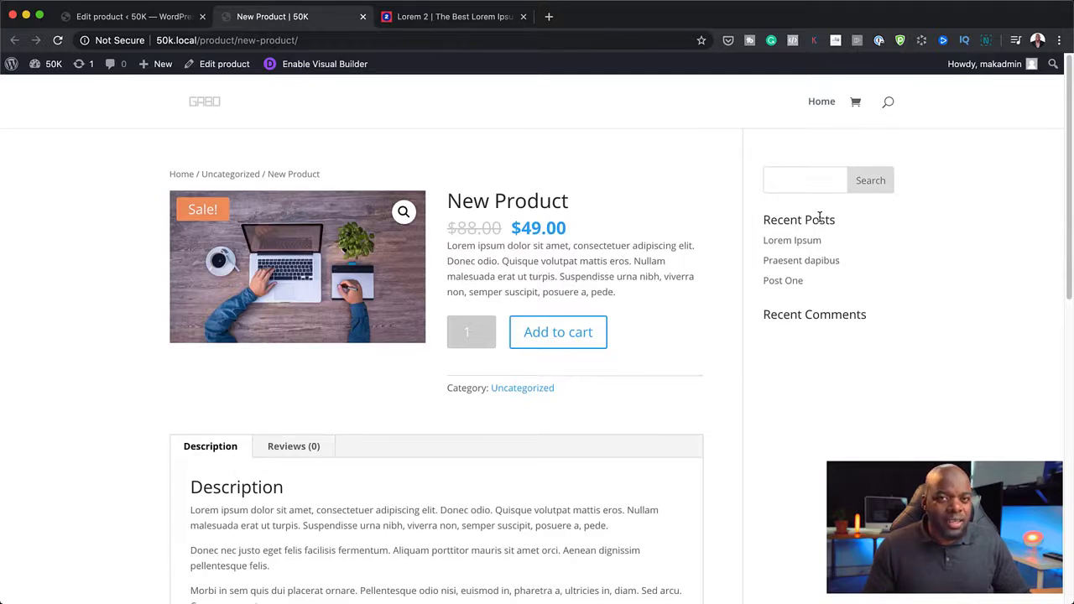
Step: Change the product's Divi page layout to Fullwidth and update the product
{"action": "left_click", "coordinate": [123, 18]}
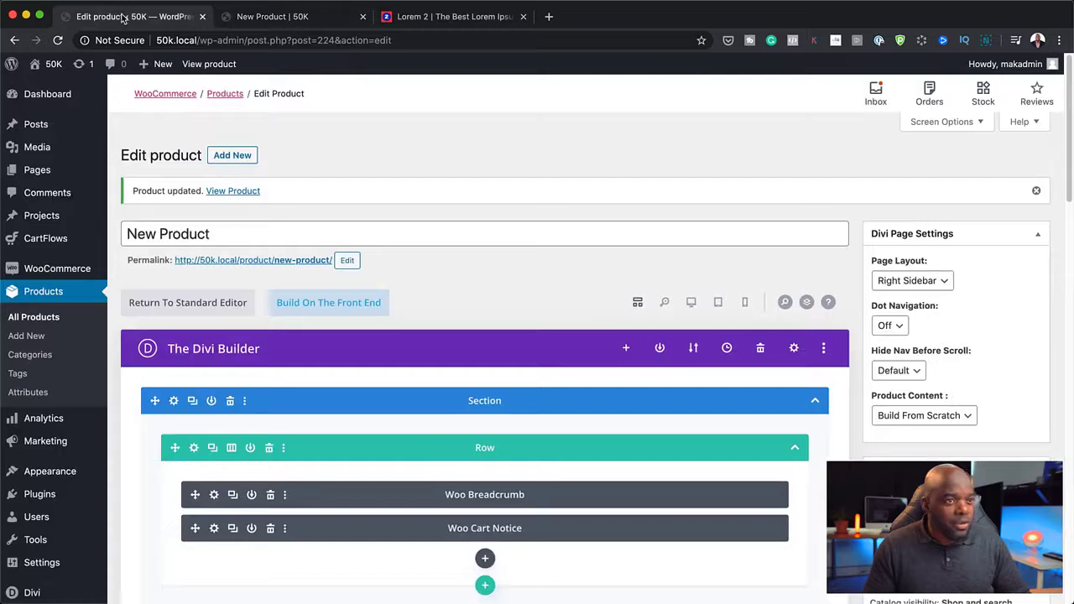
{"action": "left_click", "coordinate": [921, 281]}
{"action": "left_click", "coordinate": [913, 319]}
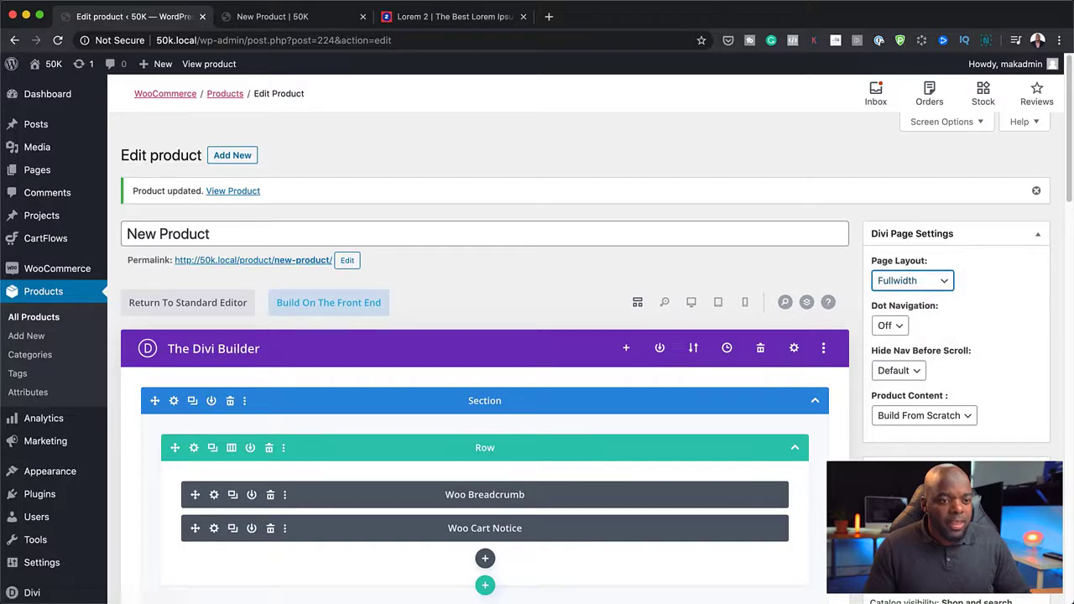
{"action": "scroll", "coordinate": [485, 352], "scroll_direction": "down", "scroll_amount": 5}
{"action": "left_click", "coordinate": [1020, 324]}
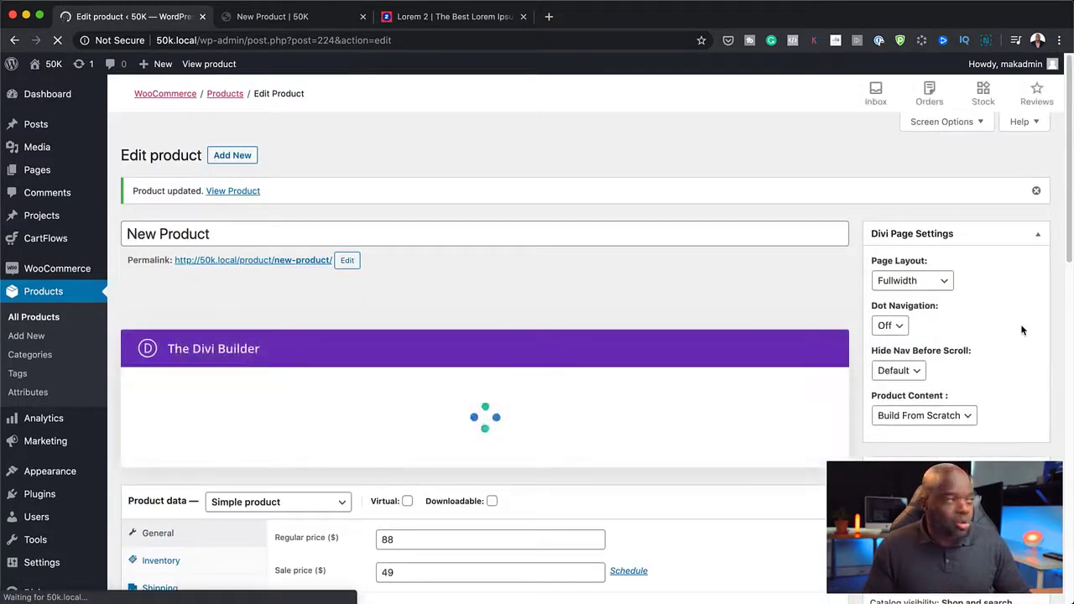
Step: Reload the live product page and examine its layout down to the related products
{"action": "left_click", "coordinate": [297, 25]}
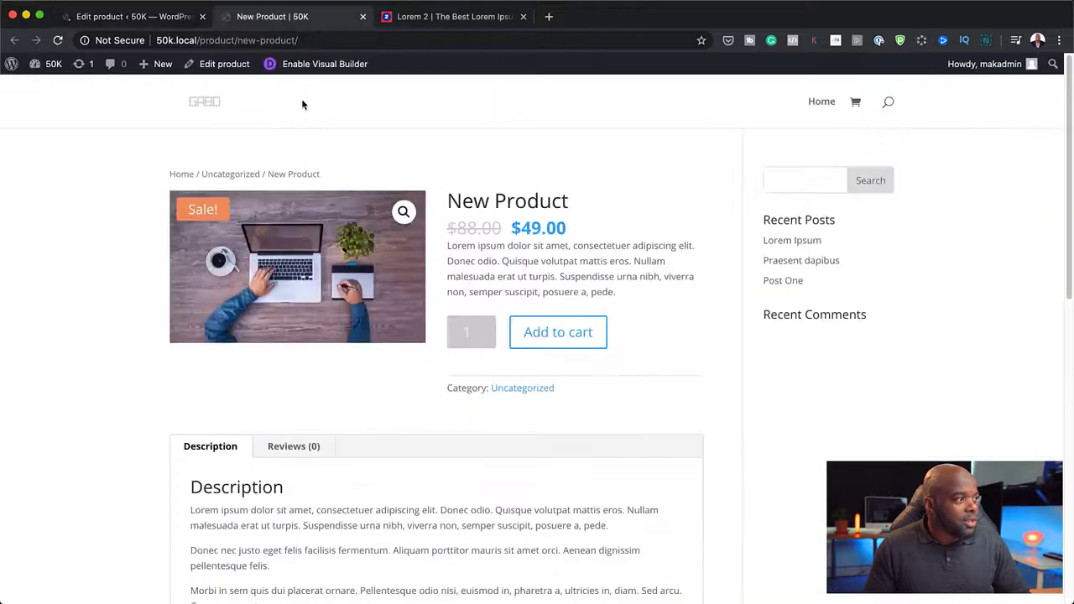
{"action": "left_click", "coordinate": [58, 42]}
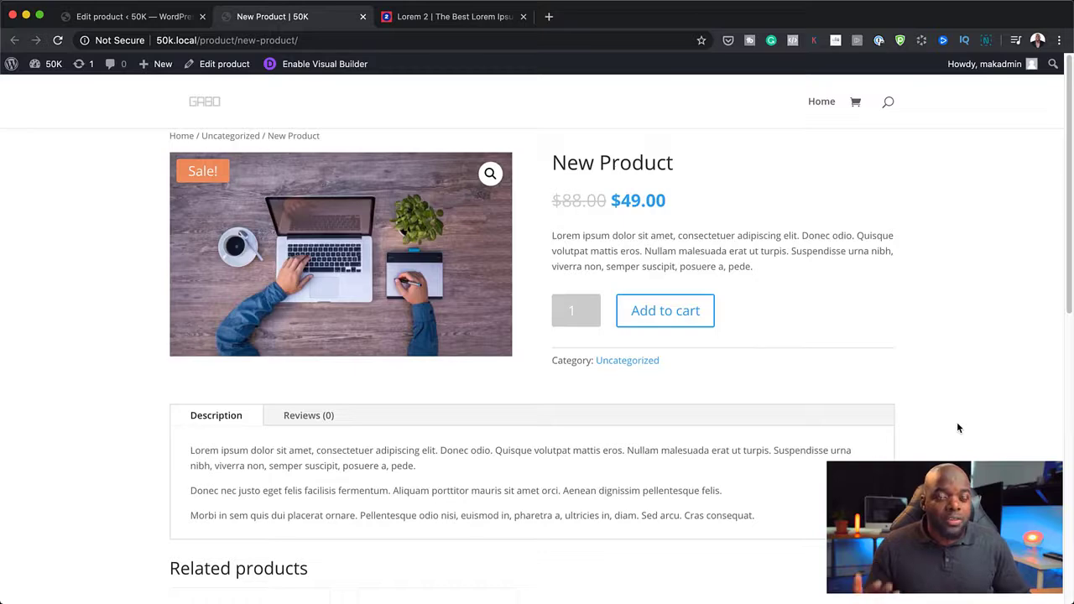
{"action": "scroll", "coordinate": [475, 578], "scroll_direction": "down", "scroll_amount": 1}
{"action": "scroll", "coordinate": [475, 579], "scroll_direction": "down", "scroll_amount": 5}
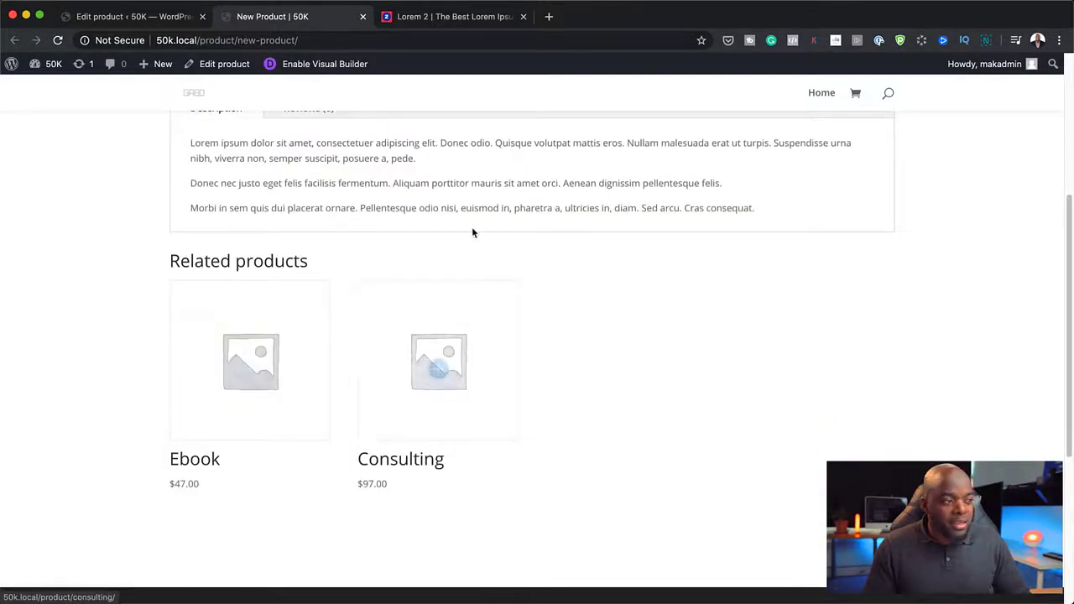
Step: Enable the Visual Builder on the live product page and delete the related products module
{"action": "scroll", "coordinate": [806, 446], "scroll_direction": "up", "scroll_amount": 6}
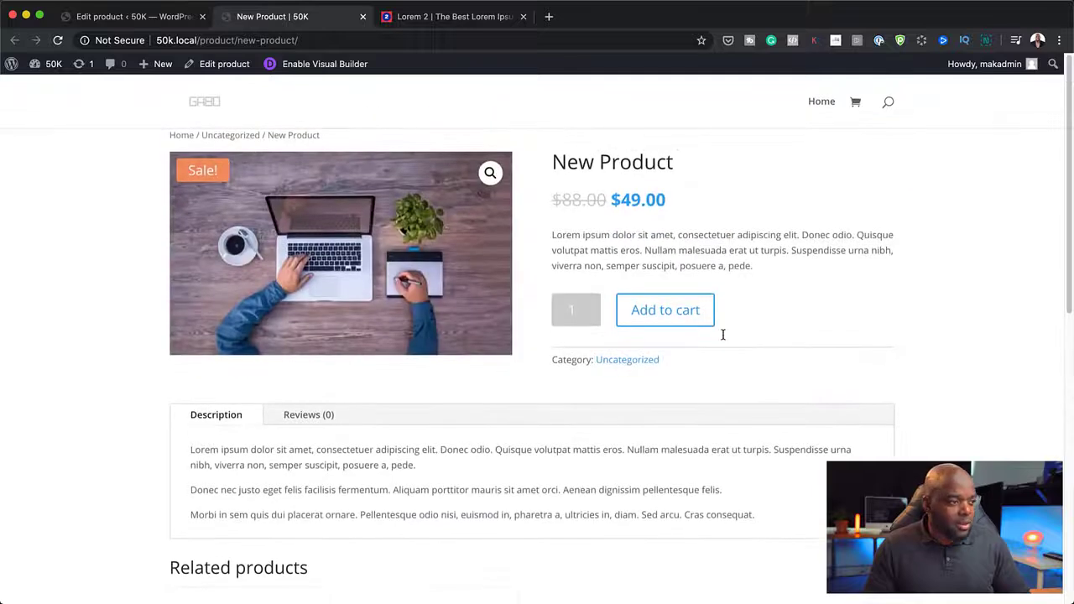
{"action": "left_click", "coordinate": [327, 72]}
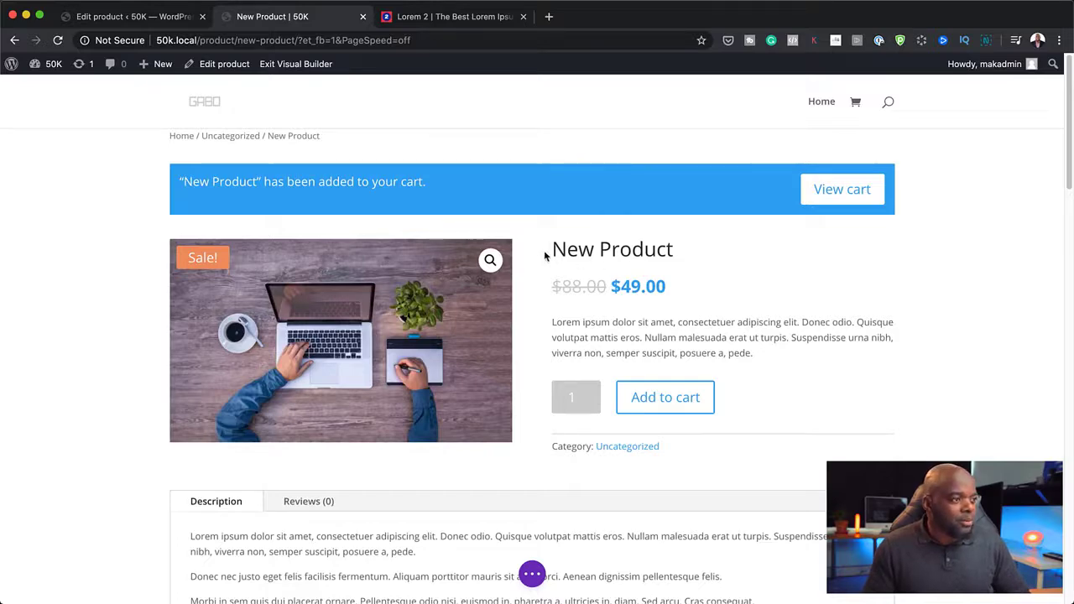
{"action": "scroll", "coordinate": [488, 339], "scroll_direction": "down", "scroll_amount": 10}
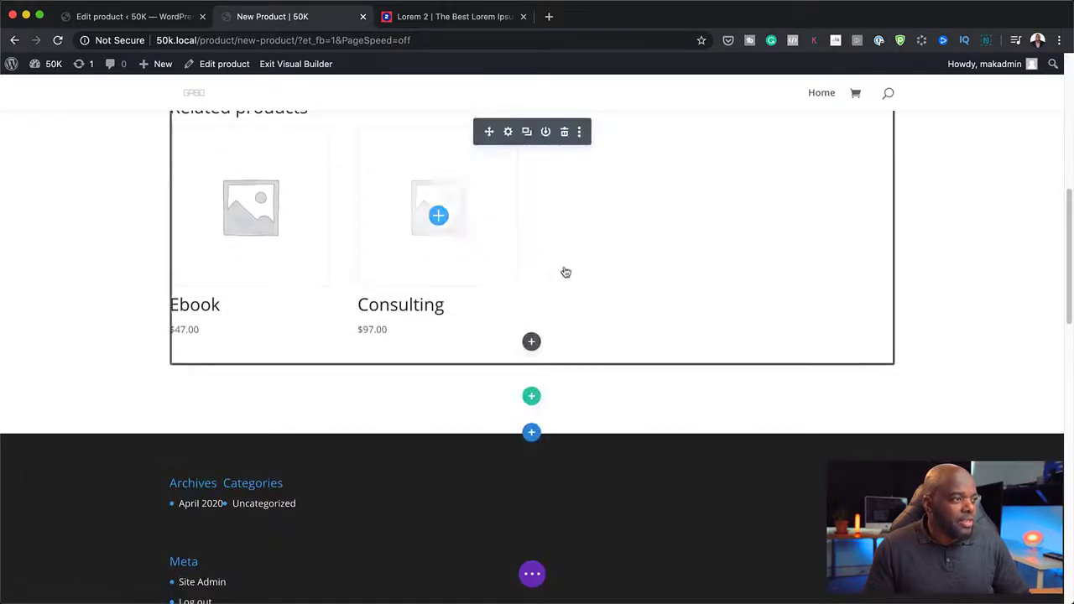
{"action": "scroll", "coordinate": [566, 269], "scroll_direction": "up", "scroll_amount": 2}
{"action": "left_click", "coordinate": [564, 209]}
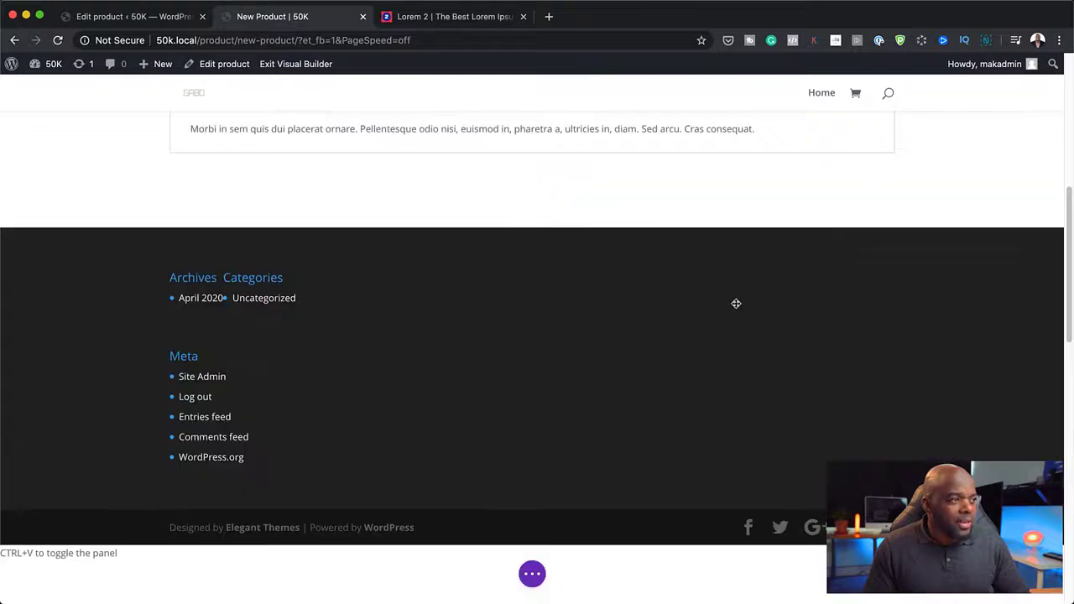
{"action": "scroll", "coordinate": [736, 306], "scroll_direction": "up", "scroll_amount": 4}
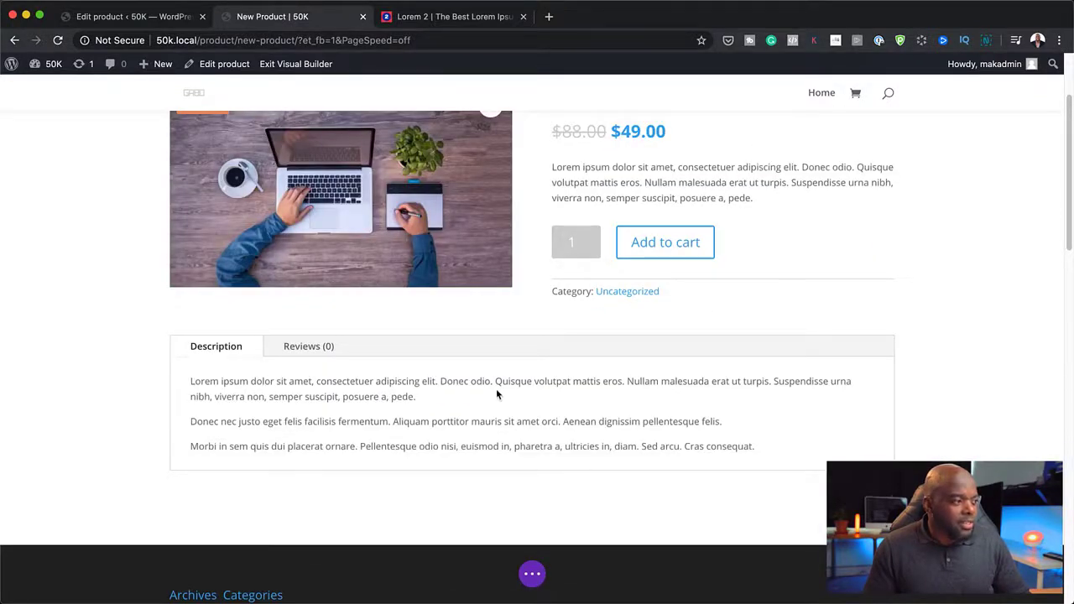
{"action": "scroll", "coordinate": [732, 355], "scroll_direction": "up", "scroll_amount": 1}
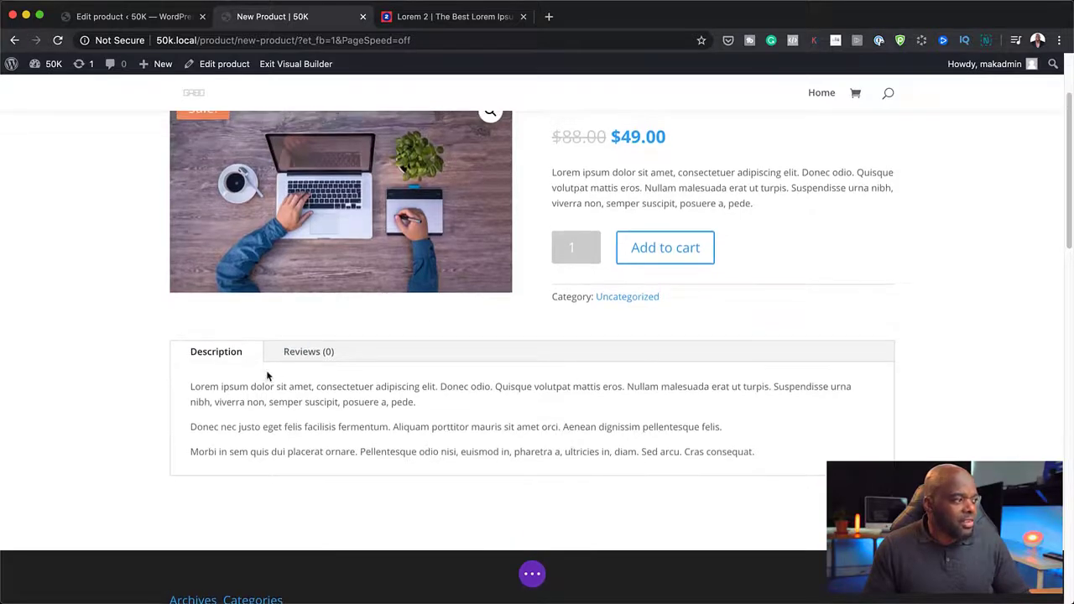
Step: Show the product layout in wireframe view and delete the entire section containing the default Woo modules
{"action": "left_click", "coordinate": [533, 575]}
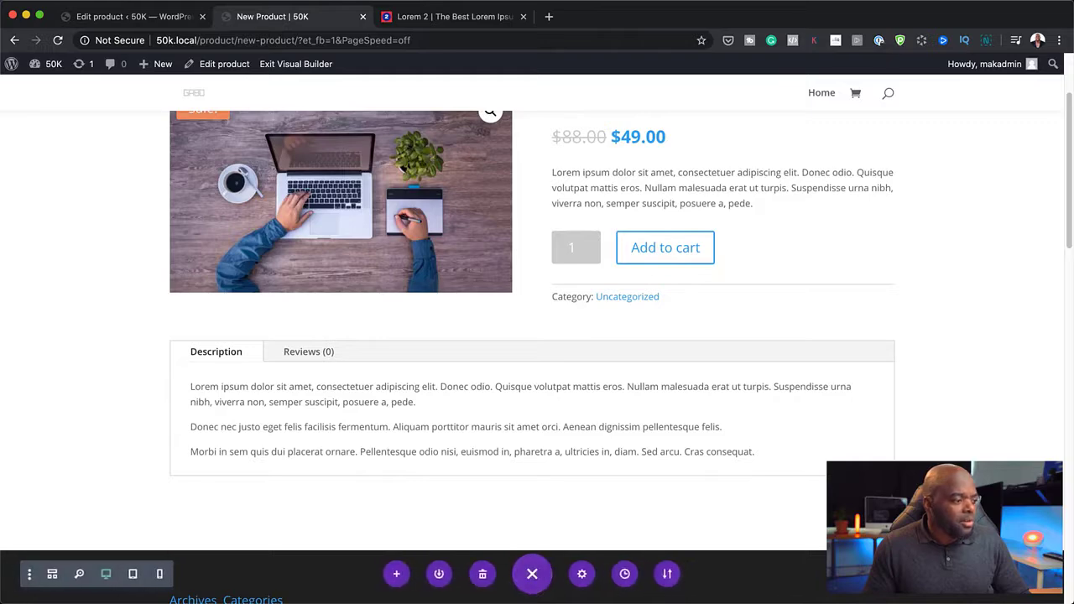
{"action": "left_click", "coordinate": [52, 575]}
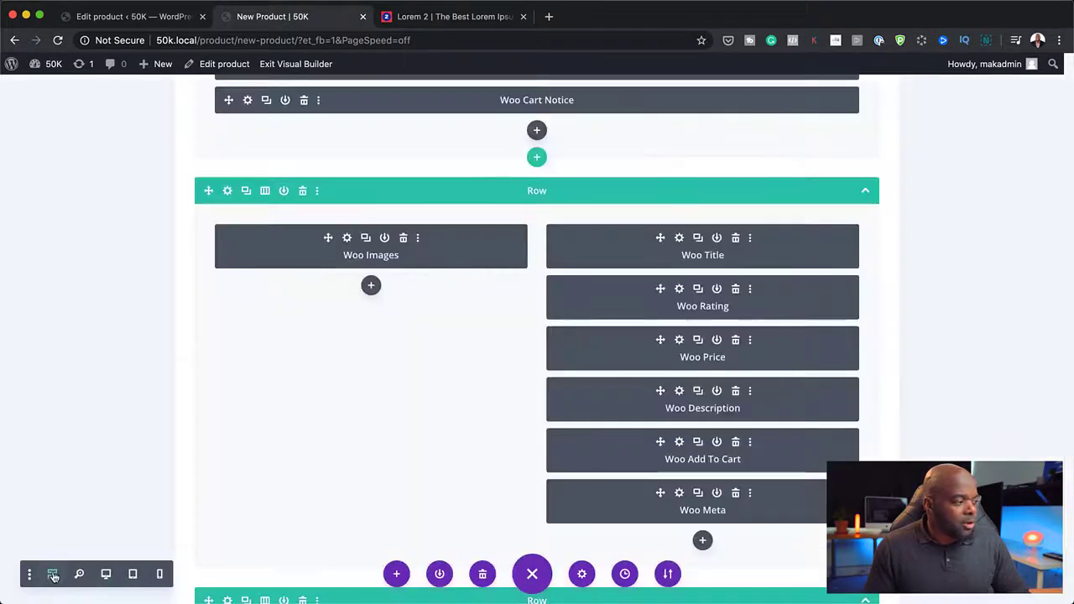
{"action": "scroll", "coordinate": [489, 396], "scroll_direction": "up", "scroll_amount": 2}
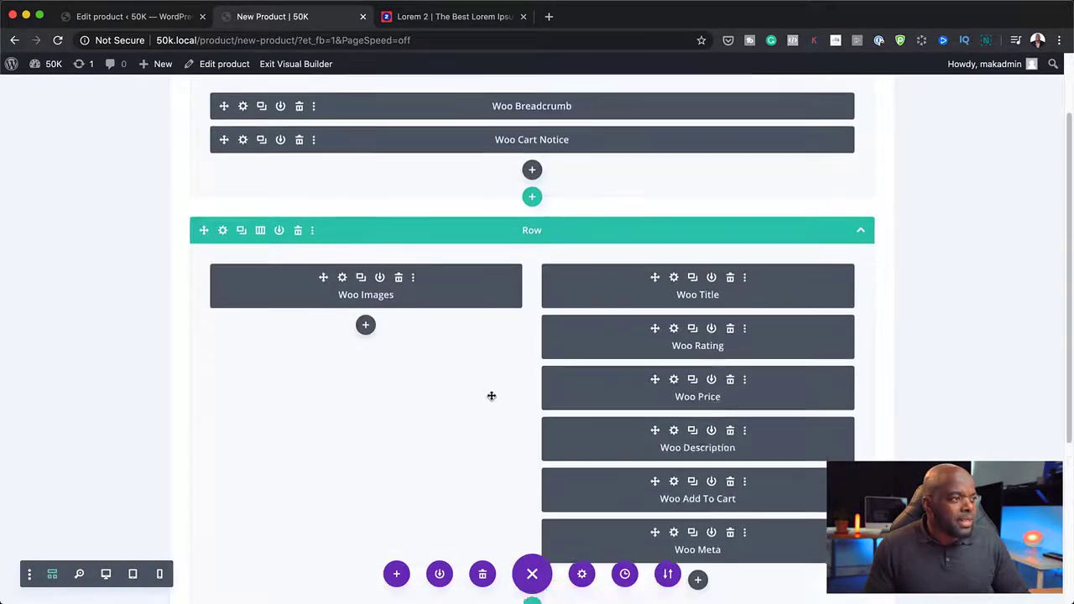
{"action": "scroll", "coordinate": [500, 214], "scroll_direction": "up", "scroll_amount": 2}
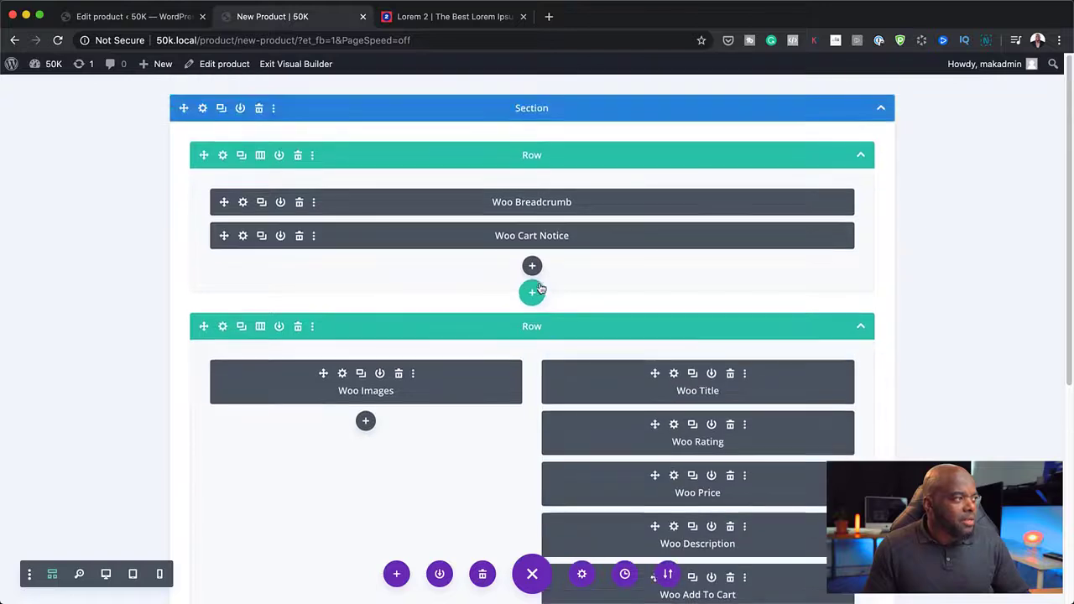
{"action": "left_click", "coordinate": [258, 109]}
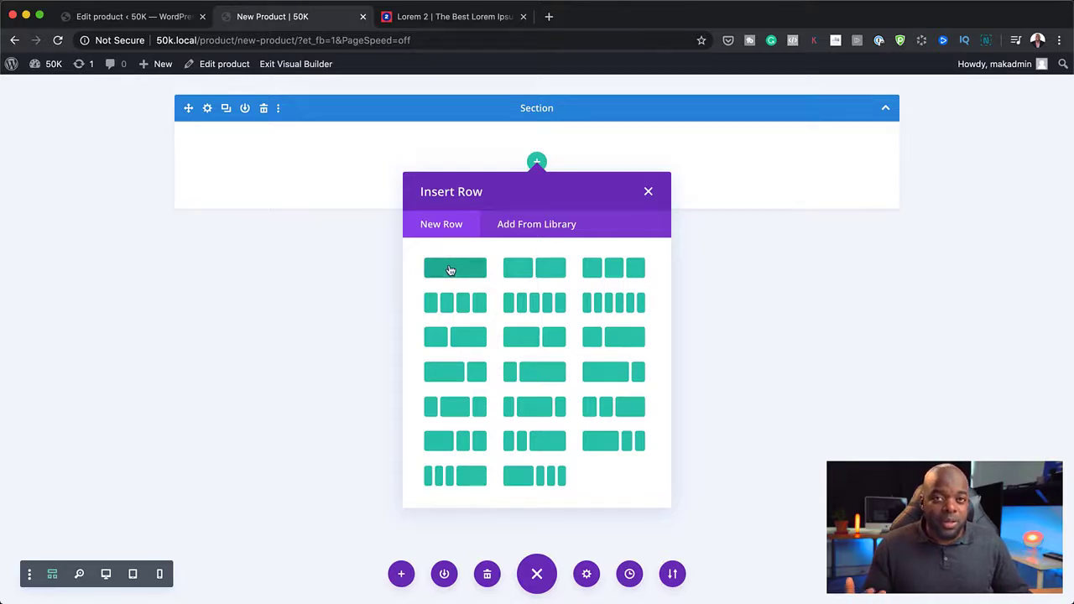
Step: Insert a row with two equal columns and add a Woo Images module to its first column
{"action": "left_click", "coordinate": [544, 270]}
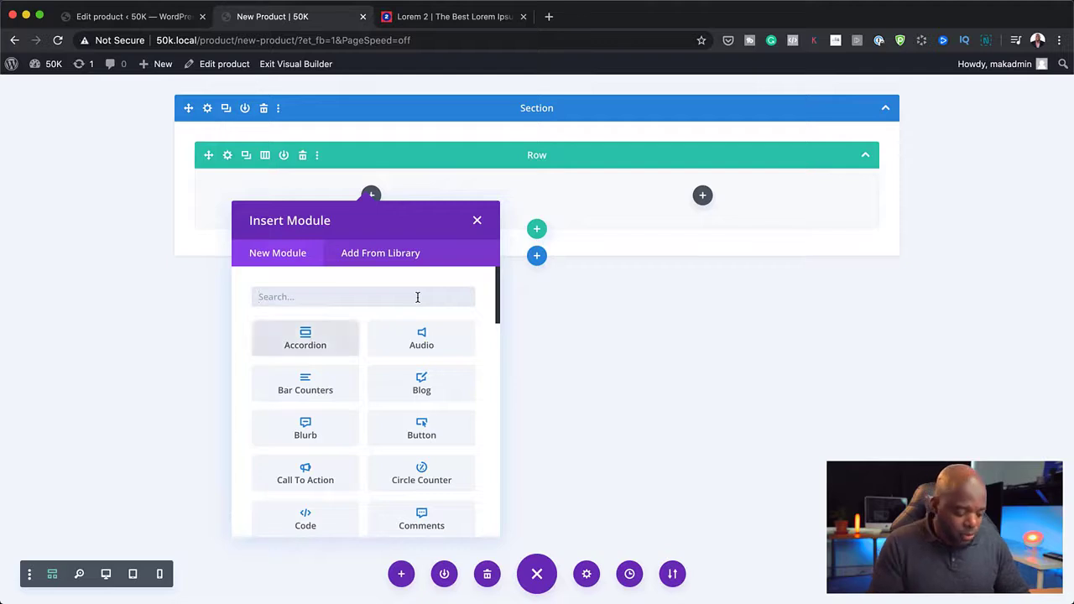
{"action": "key", "text": "BackSpace"}
{"action": "type", "text": "woo im"}
{"action": "left_click", "coordinate": [294, 342]}
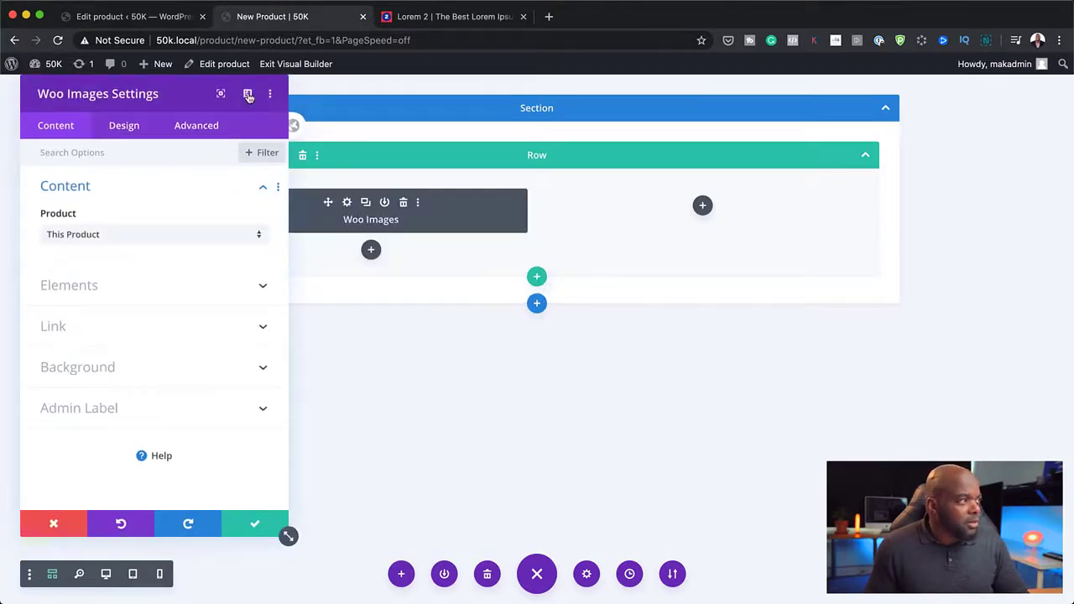
Step: Dock the Woo Images settings beside the page, round the image corners to 5px in desktop view and save the module
{"action": "left_click", "coordinate": [248, 94]}
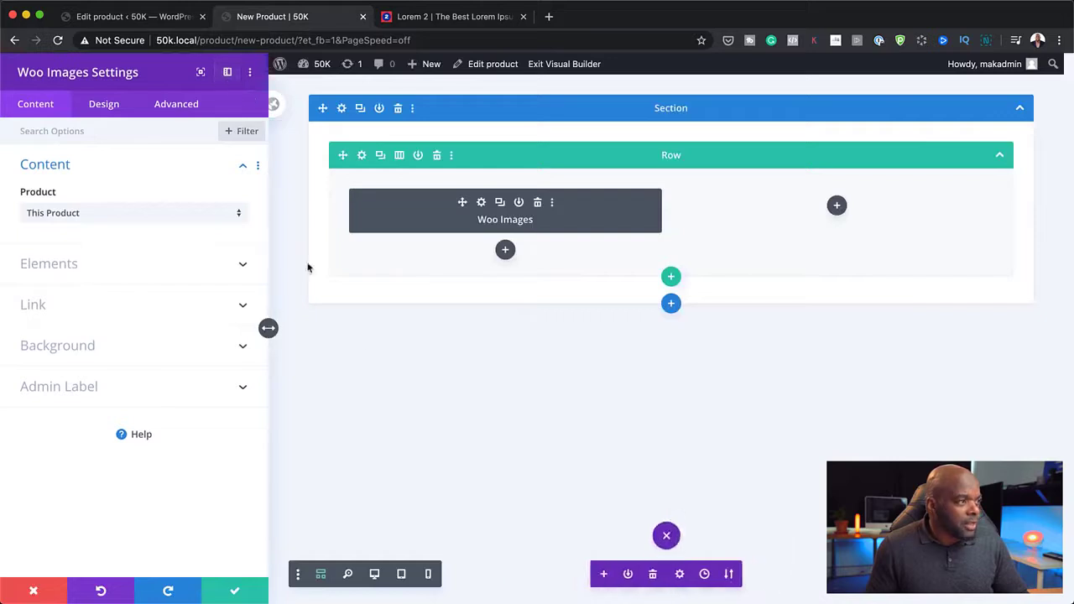
{"action": "left_click", "coordinate": [375, 576]}
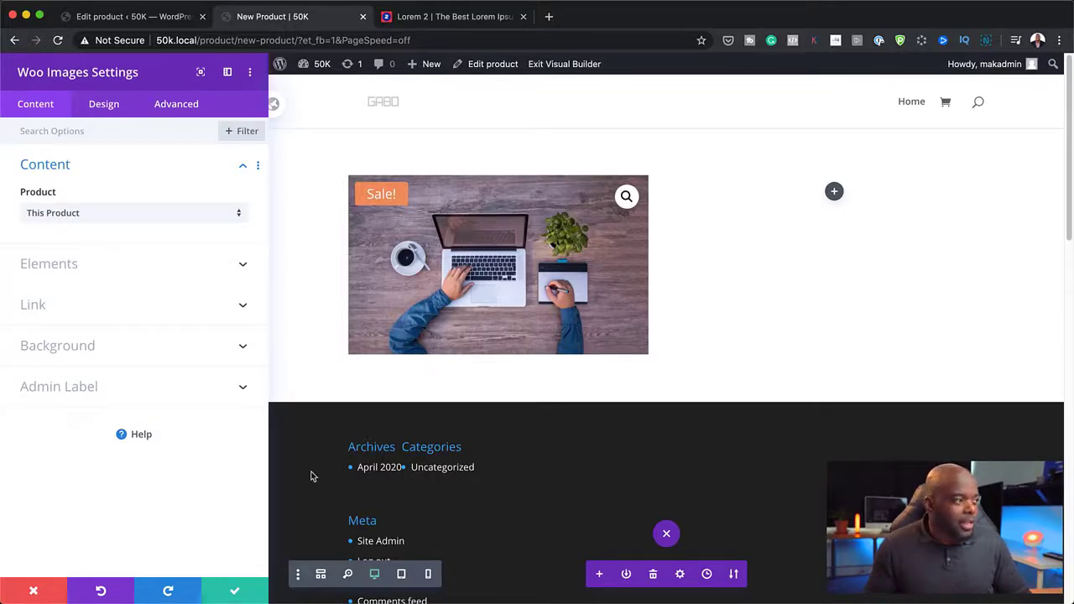
{"action": "left_click", "coordinate": [115, 116]}
{"action": "left_click", "coordinate": [64, 332]}
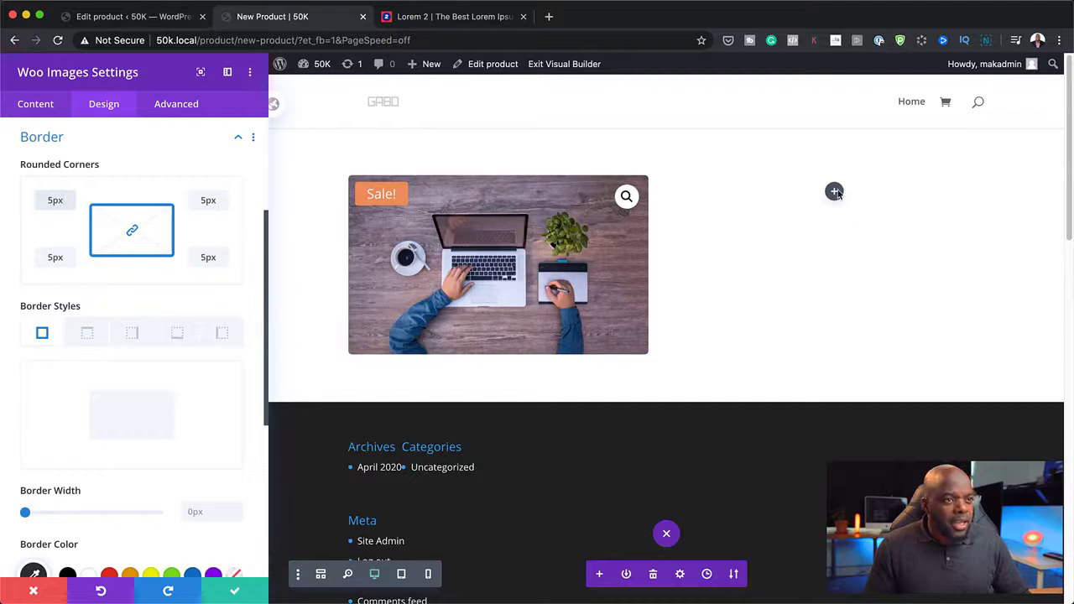
{"action": "left_click", "coordinate": [234, 590]}
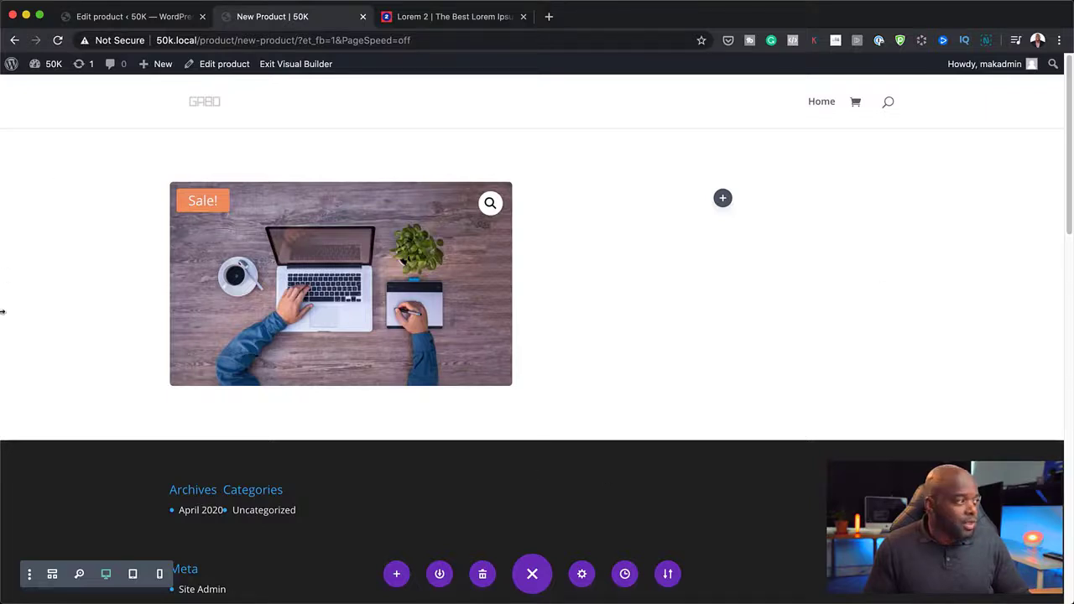
Step: Set the section's background colour to black and check it in desktop view along with the background image options
{"action": "left_click", "coordinate": [60, 574]}
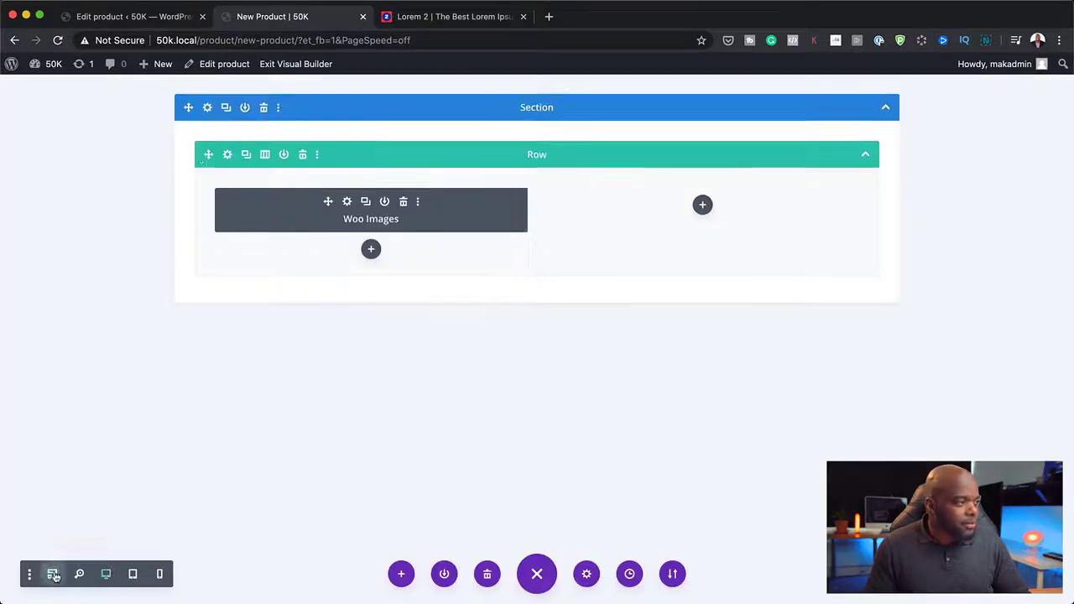
{"action": "left_click", "coordinate": [209, 108]}
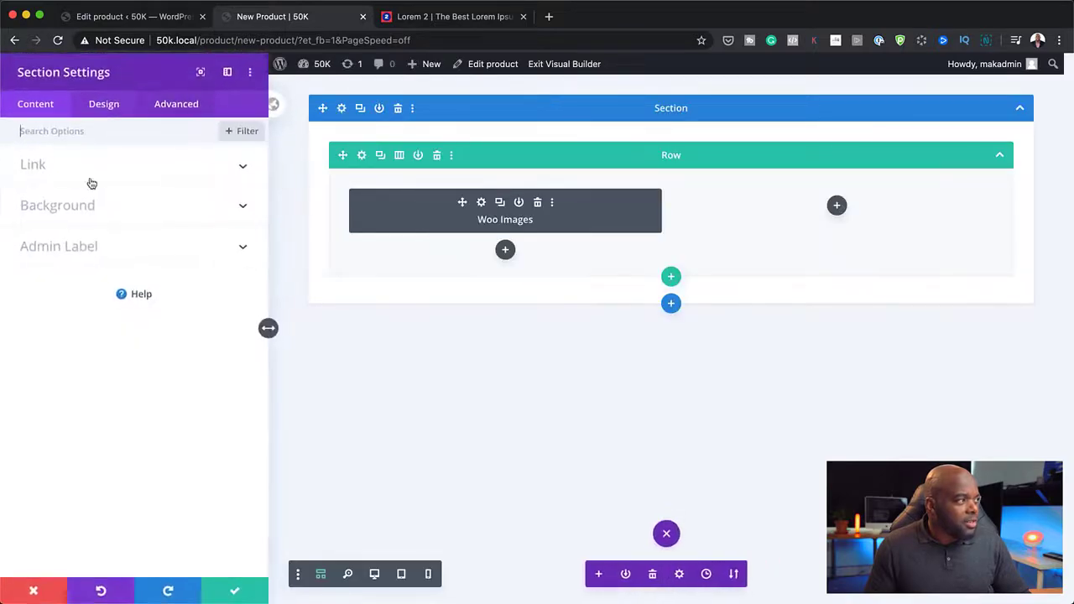
{"action": "left_click", "coordinate": [53, 209]}
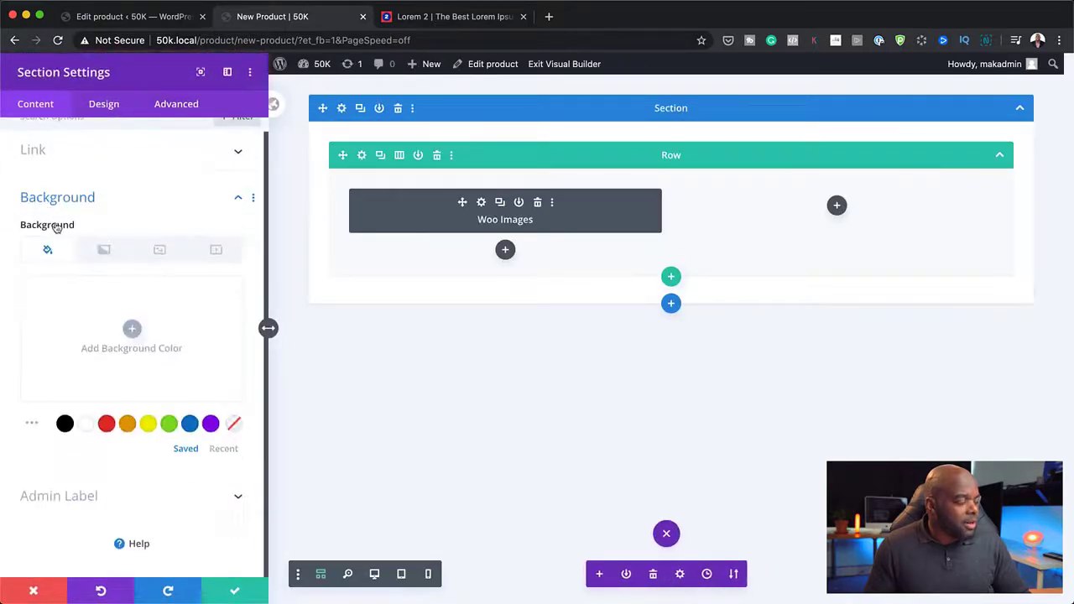
{"action": "left_click", "coordinate": [64, 423]}
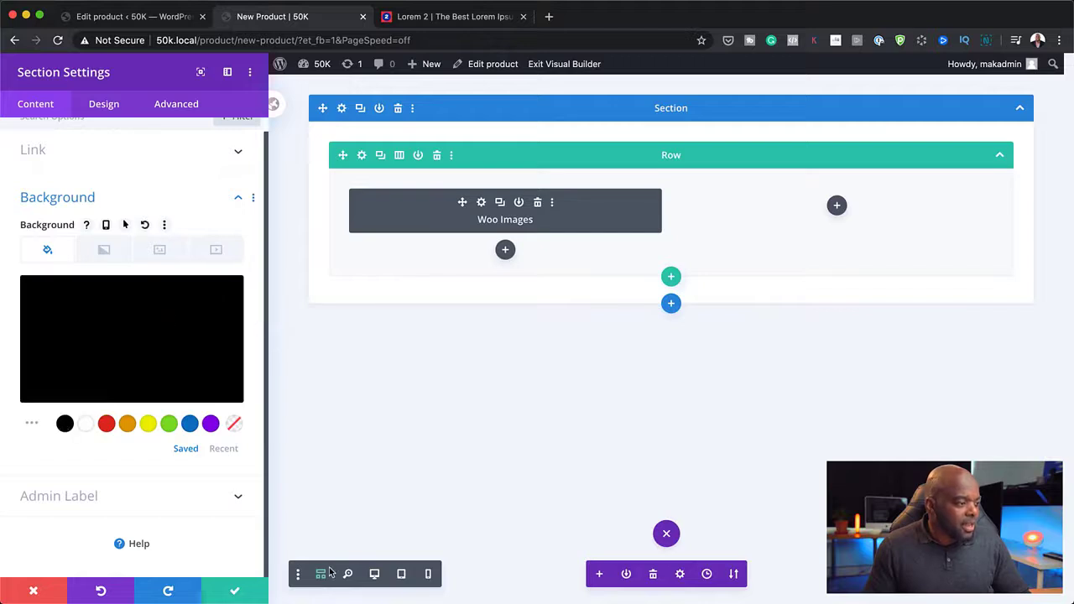
{"action": "left_click", "coordinate": [374, 574]}
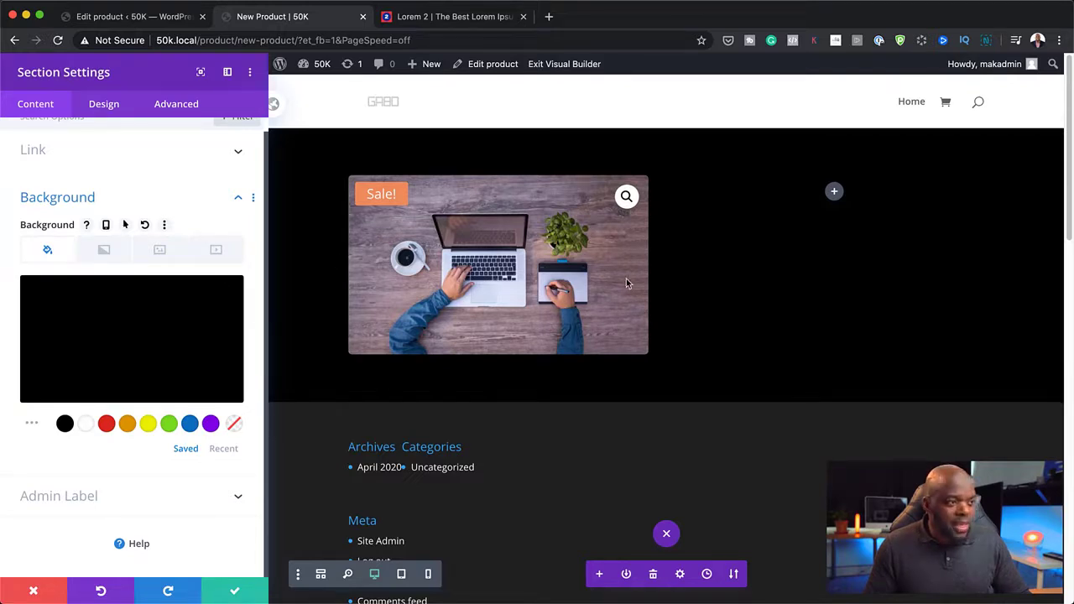
{"action": "left_click", "coordinate": [164, 250]}
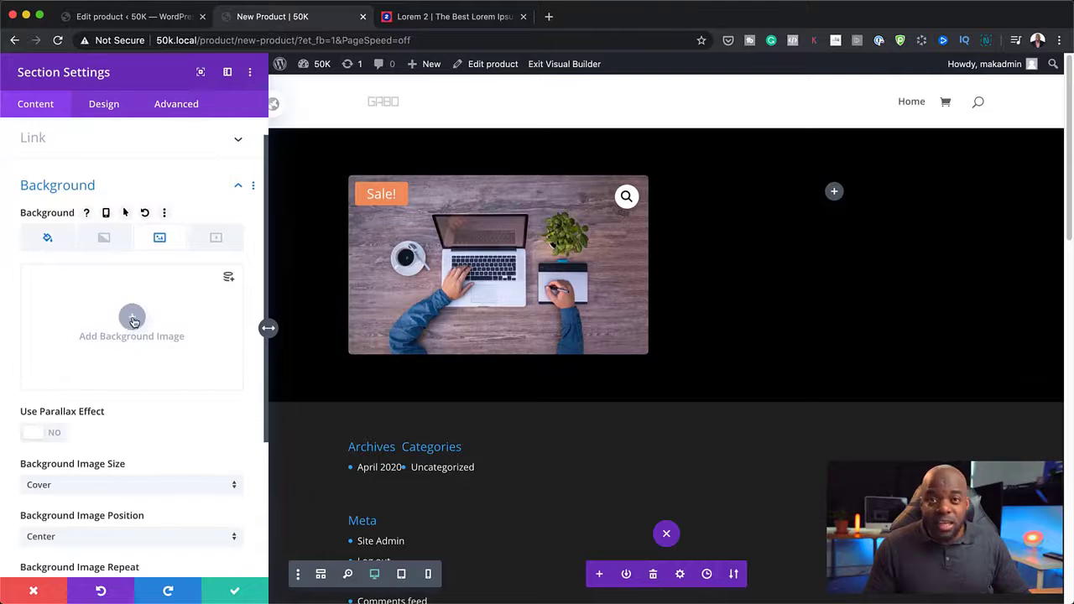
{"action": "left_click", "coordinate": [49, 241]}
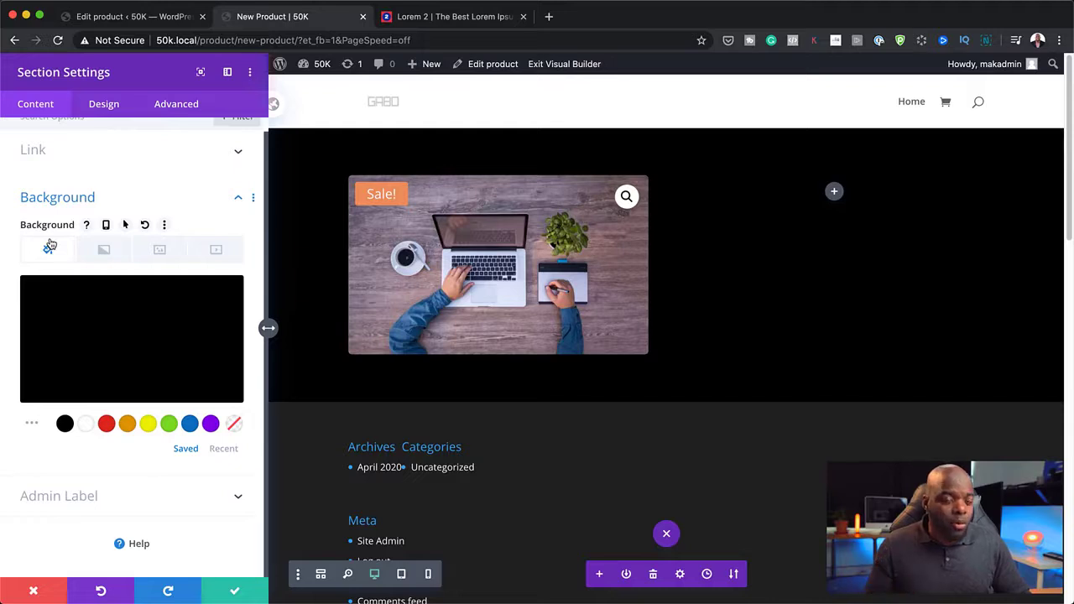
Step: Add a Woo Description module to the row's second column and keep This Product as its source
{"action": "left_click", "coordinate": [321, 576]}
{"action": "left_click", "coordinate": [836, 205]}
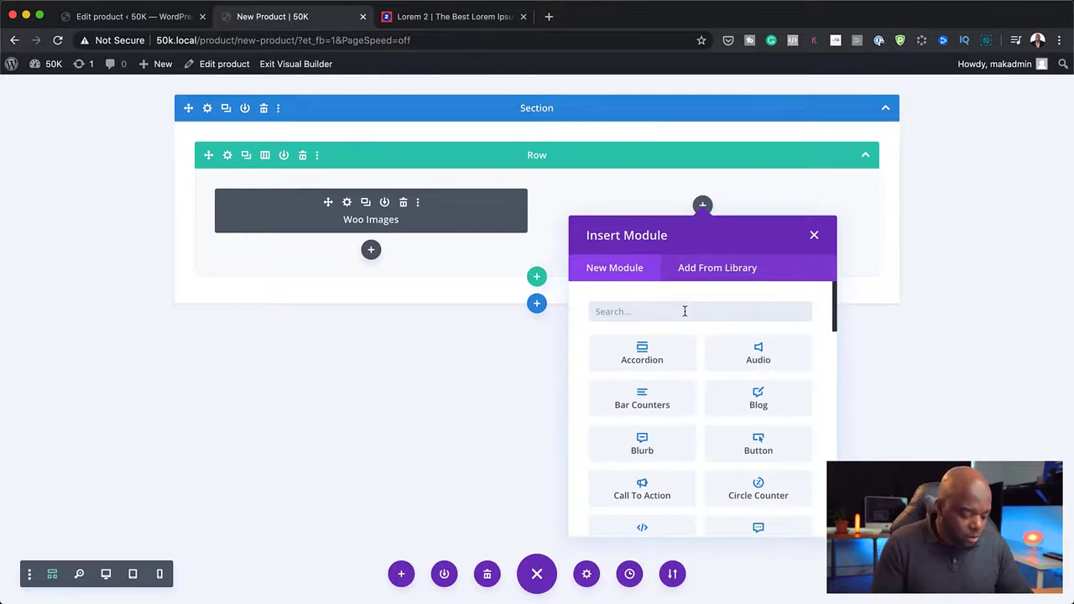
{"action": "type", "text": "woo"}
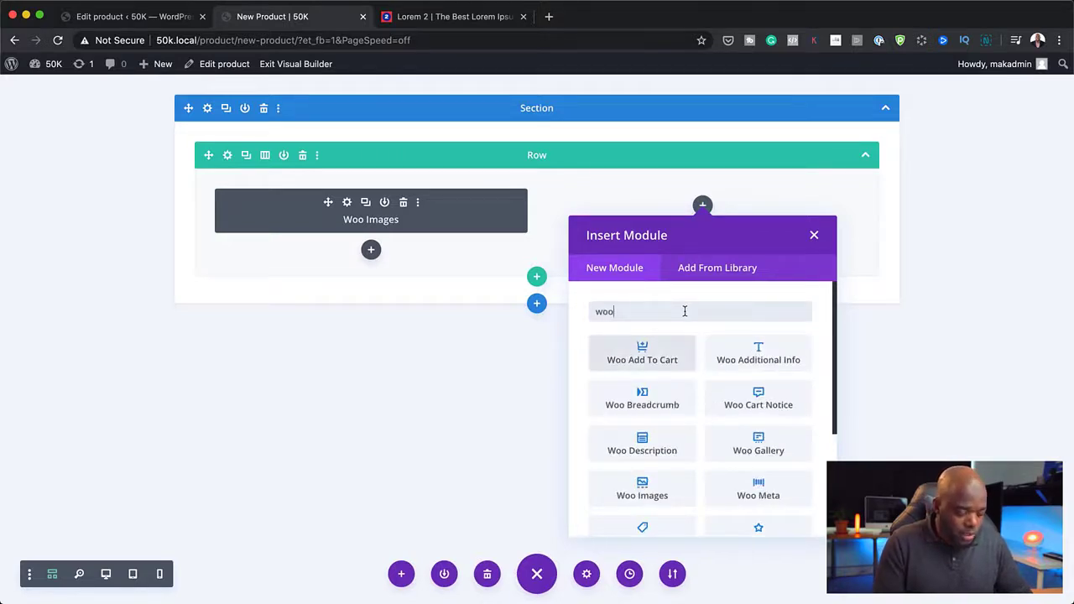
{"action": "type", "text": " d"}
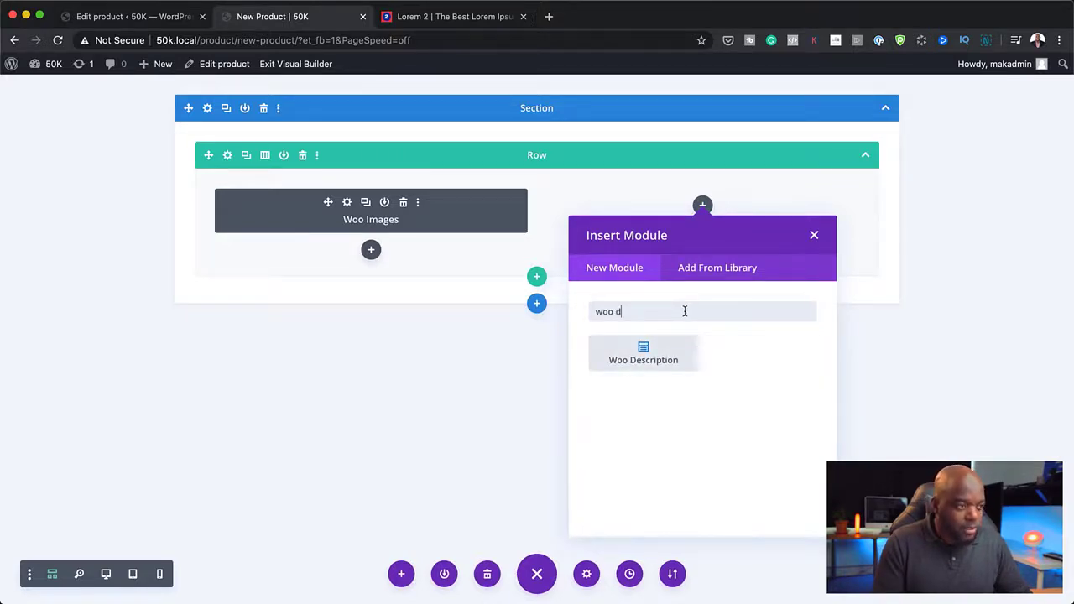
{"action": "left_click", "coordinate": [668, 353]}
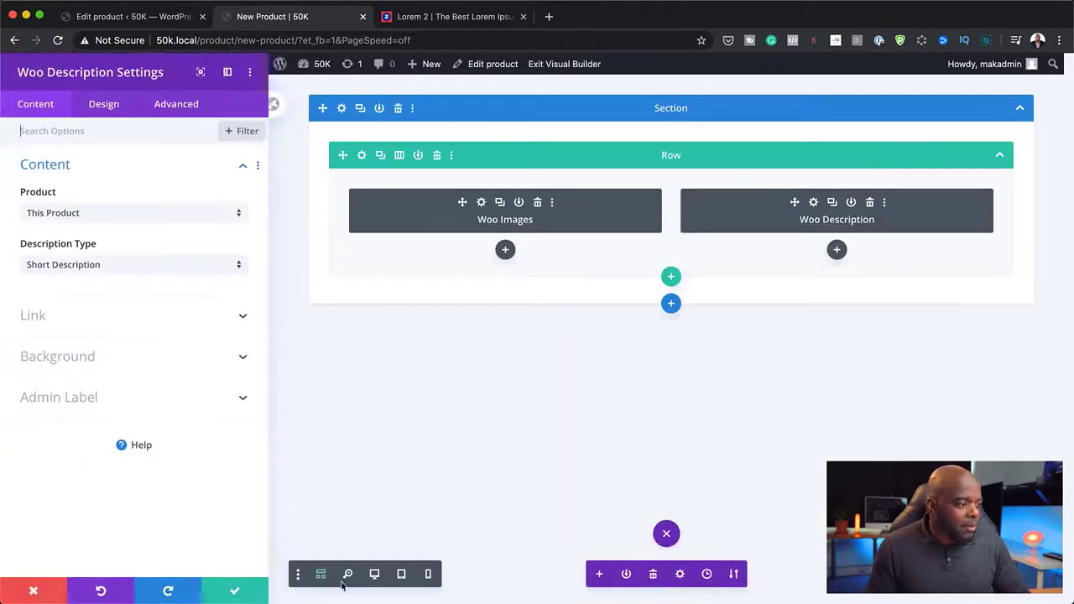
{"action": "left_click", "coordinate": [382, 577]}
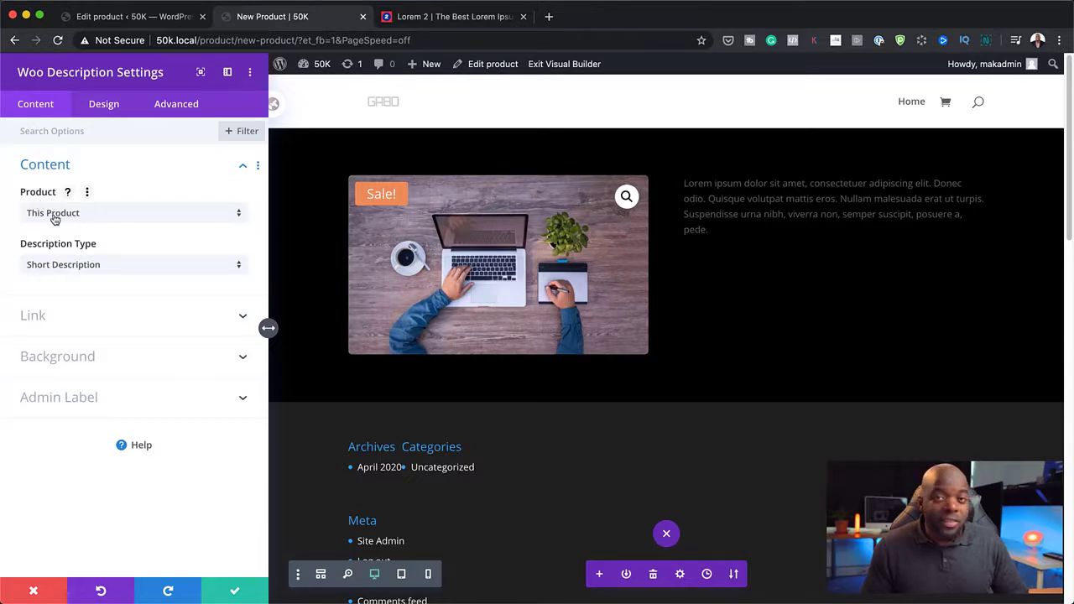
{"action": "left_click", "coordinate": [168, 217]}
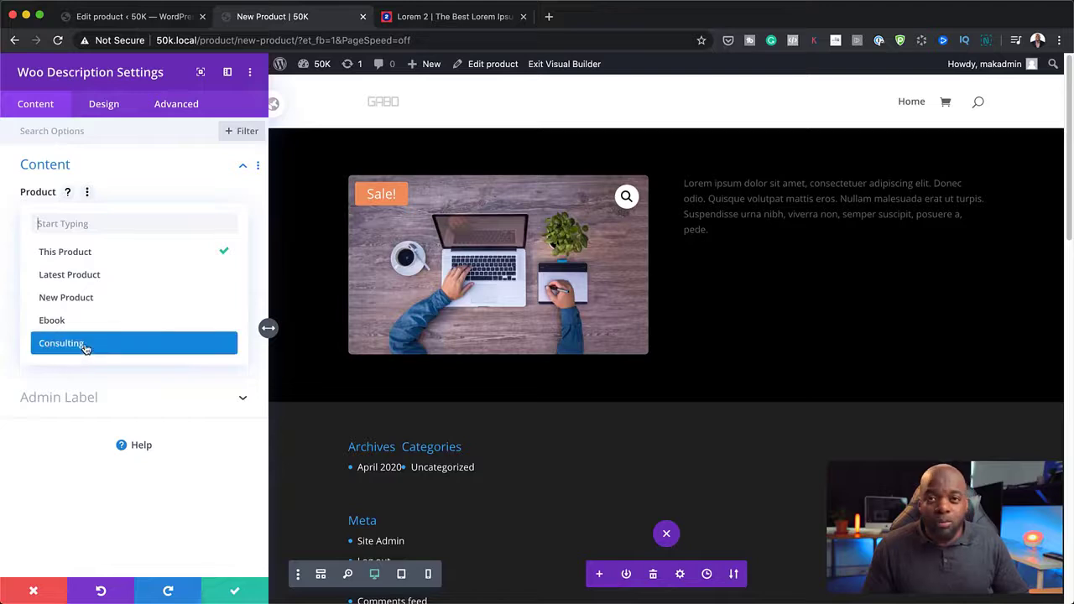
{"action": "left_click", "coordinate": [168, 179]}
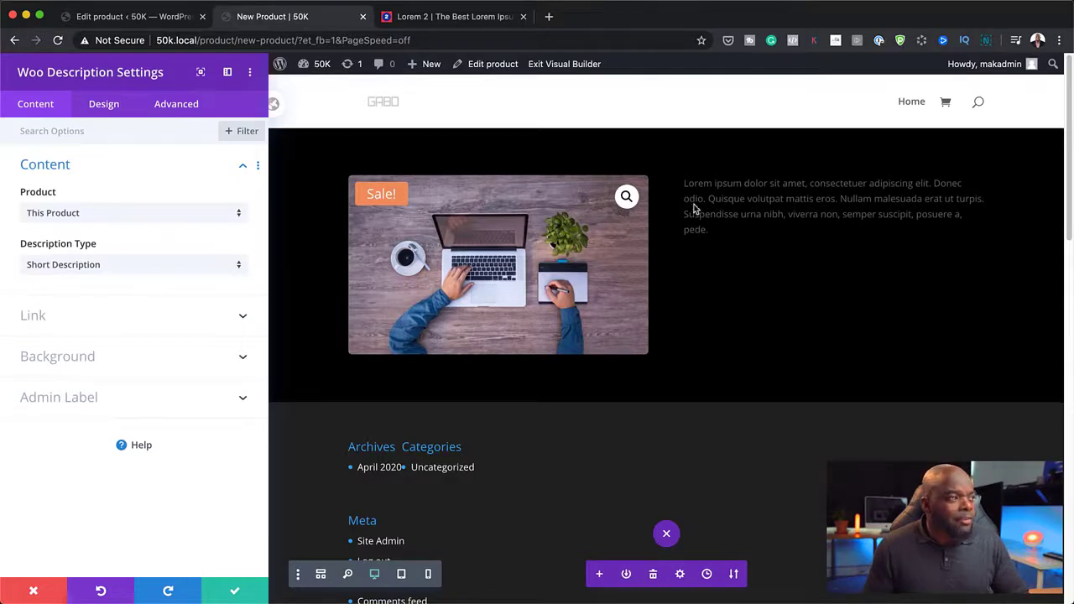
Step: Set the Woo Description text font to Poppins and its text colour to white (#ffffff)
{"action": "left_click", "coordinate": [102, 106]}
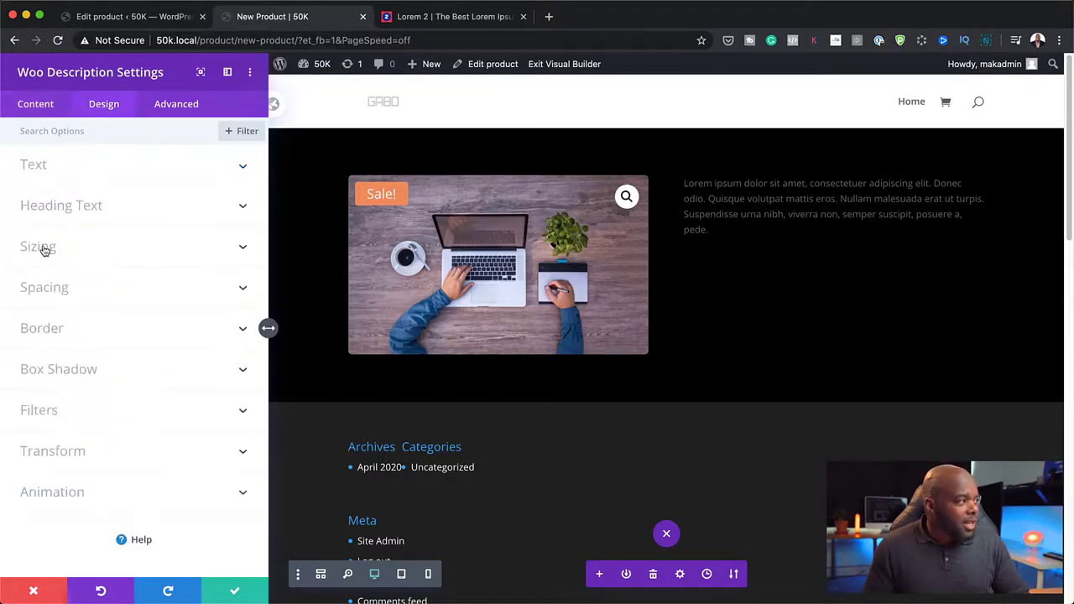
{"action": "left_click", "coordinate": [39, 163]}
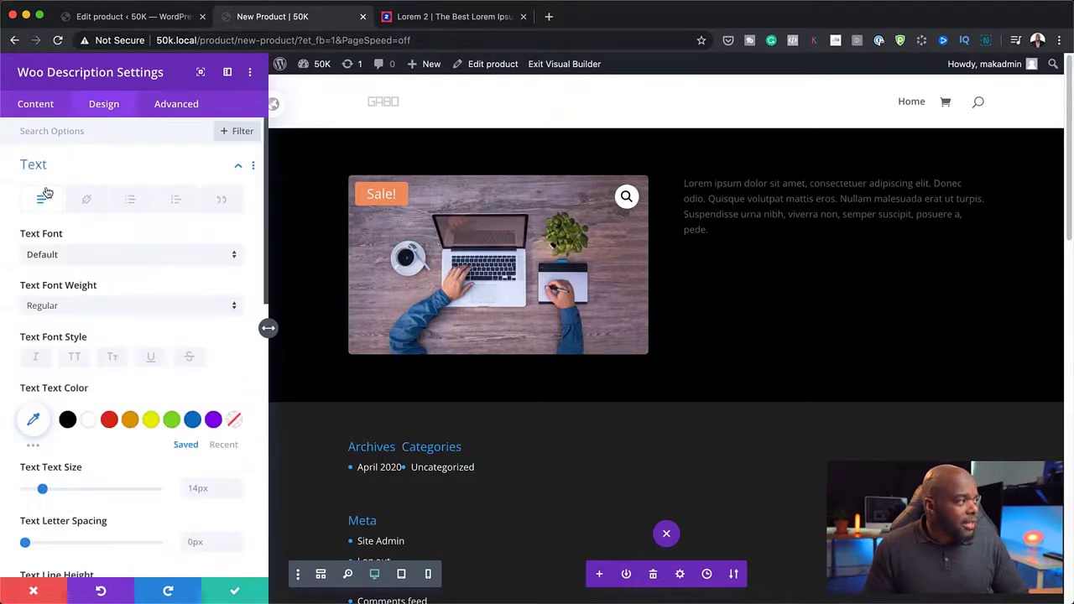
{"action": "left_click", "coordinate": [64, 255]}
{"action": "left_click", "coordinate": [77, 184]}
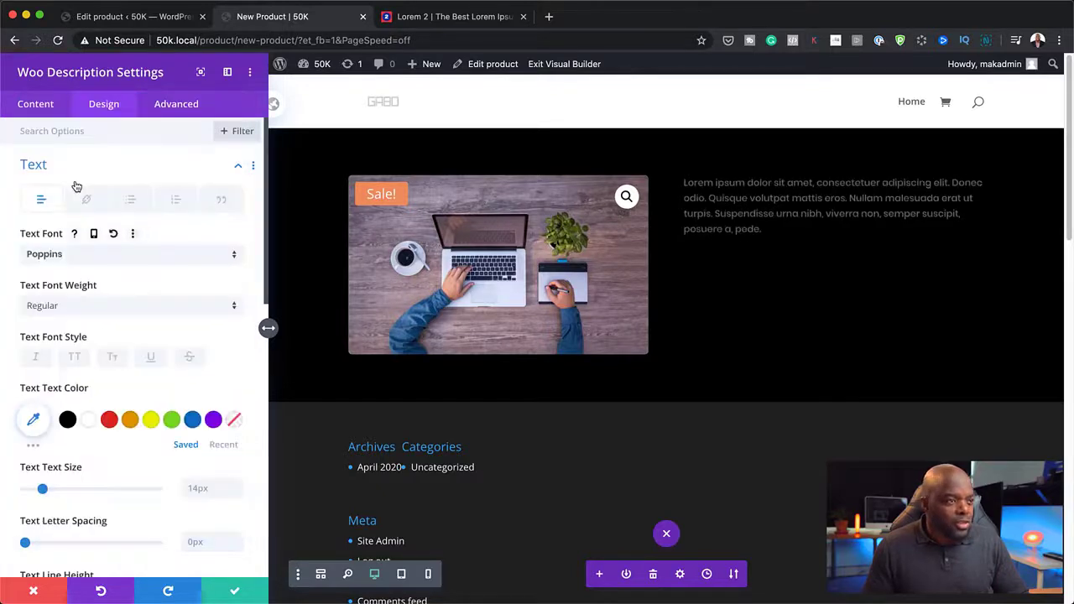
{"action": "left_click", "coordinate": [89, 421]}
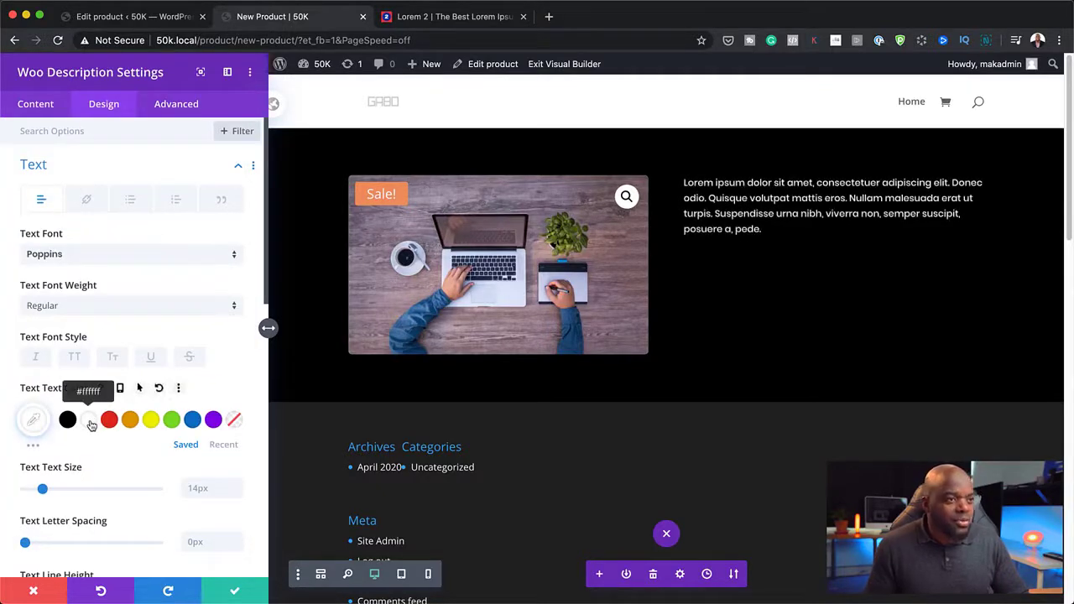
Step: Soften the Woo Description text colour to a custom off-white and set its text size to 15px
{"action": "left_click", "coordinate": [34, 418]}
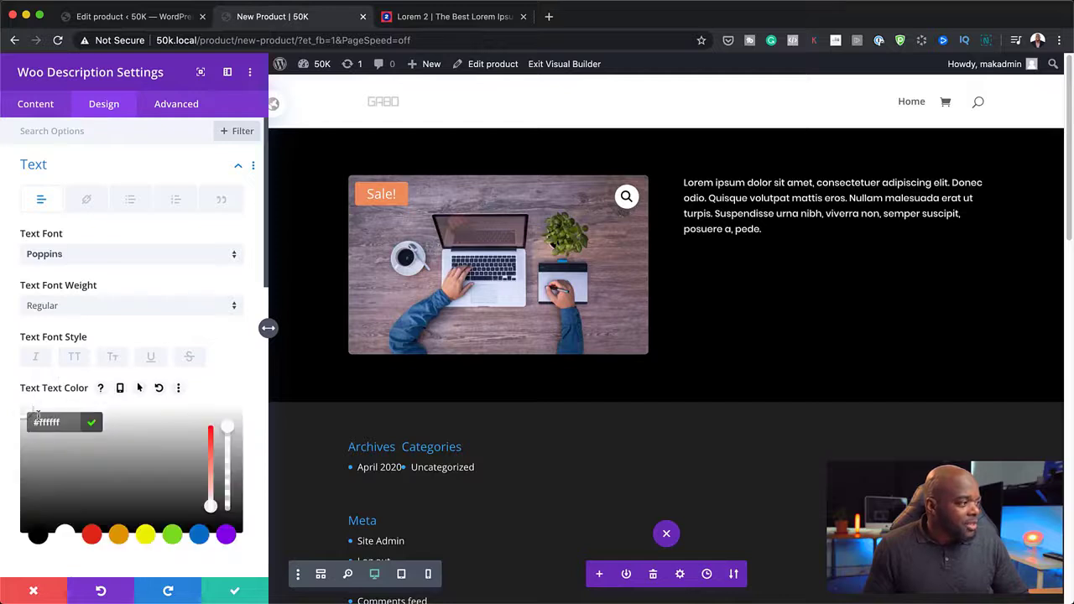
{"action": "left_click_drag", "start_coordinate": [40, 455], "coordinate": [21, 420]}
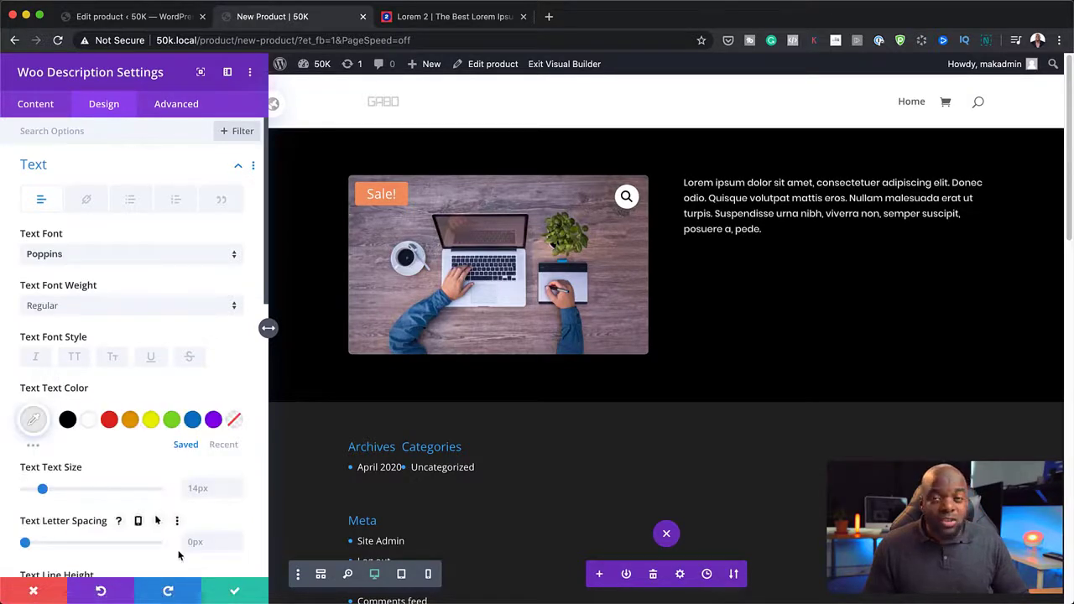
{"action": "left_click_drag", "start_coordinate": [42, 488], "coordinate": [42, 492]}
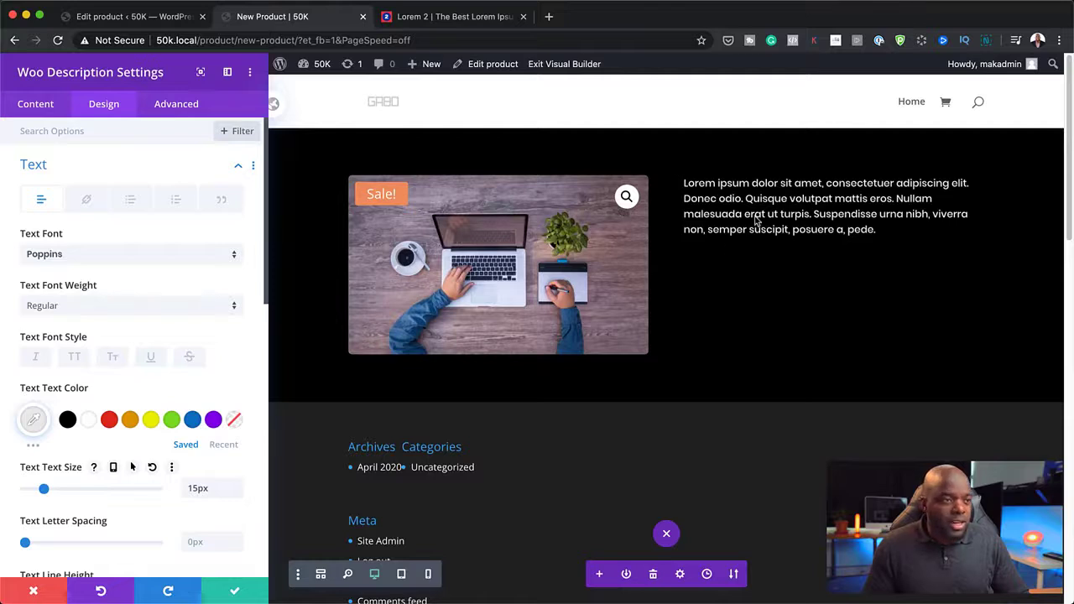
Step: Try yellow (#edf000) on the description text, then change it through white to a custom light grey
{"action": "left_click", "coordinate": [152, 419]}
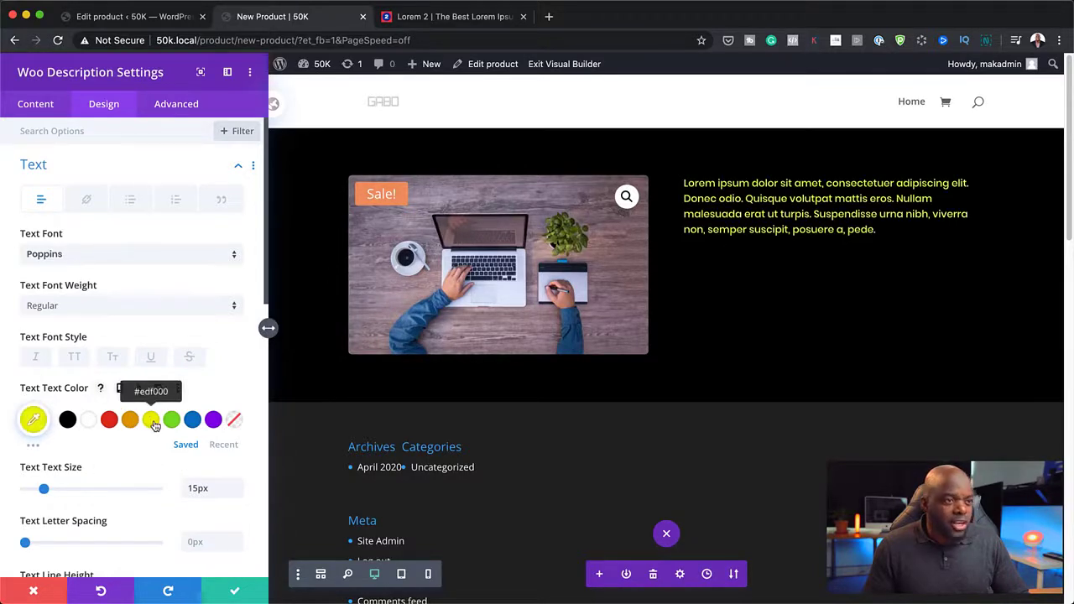
{"action": "left_click", "coordinate": [88, 420]}
{"action": "left_click", "coordinate": [31, 421]}
{"action": "left_click_drag", "start_coordinate": [32, 430], "coordinate": [10, 428]}
{"action": "left_click", "coordinate": [10, 430]}
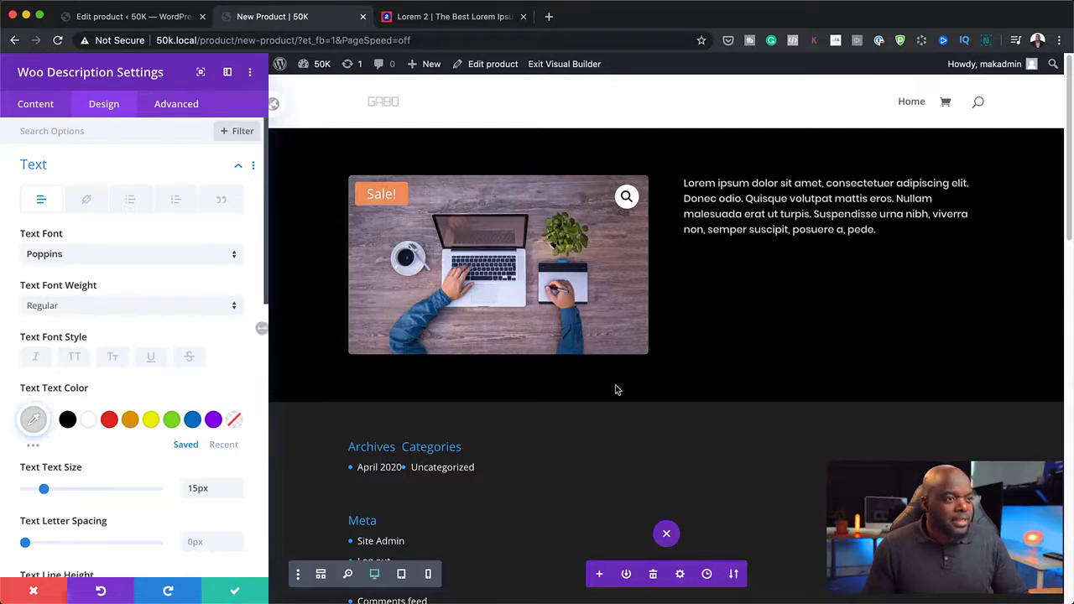
Step: Add a Woo Add To Cart module below the Woo Description in the second column and show it in desktop view
{"action": "left_click", "coordinate": [322, 575]}
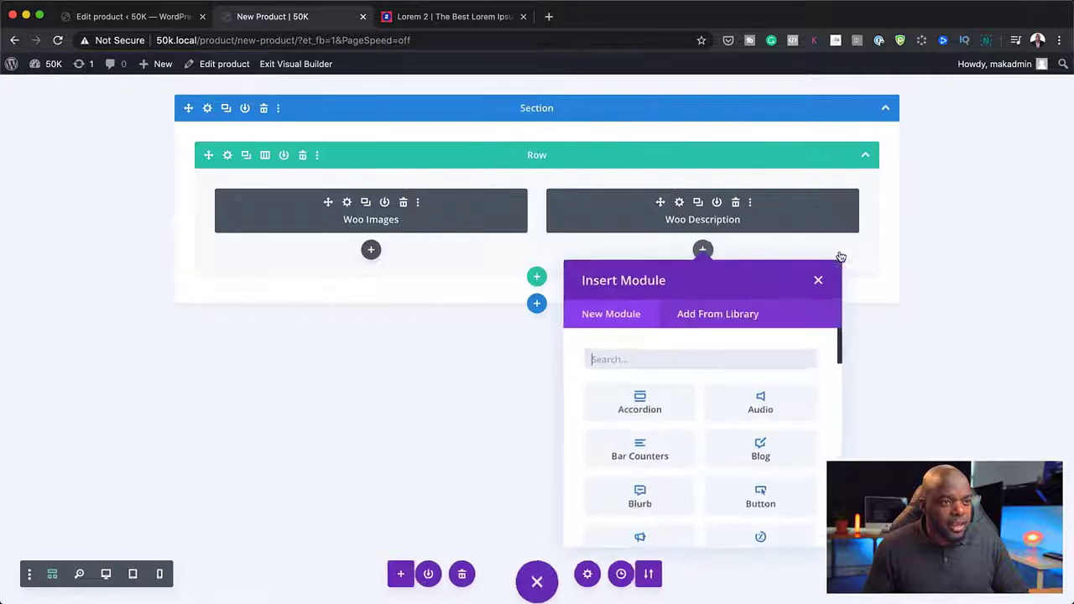
{"action": "left_click", "coordinate": [837, 250]}
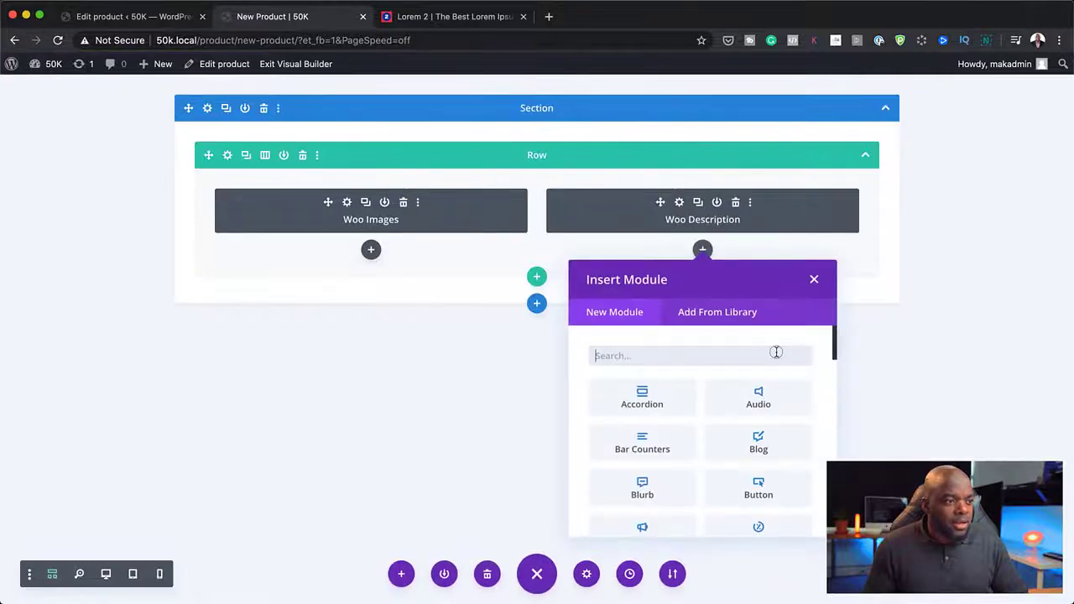
{"action": "type", "text": "ad"}
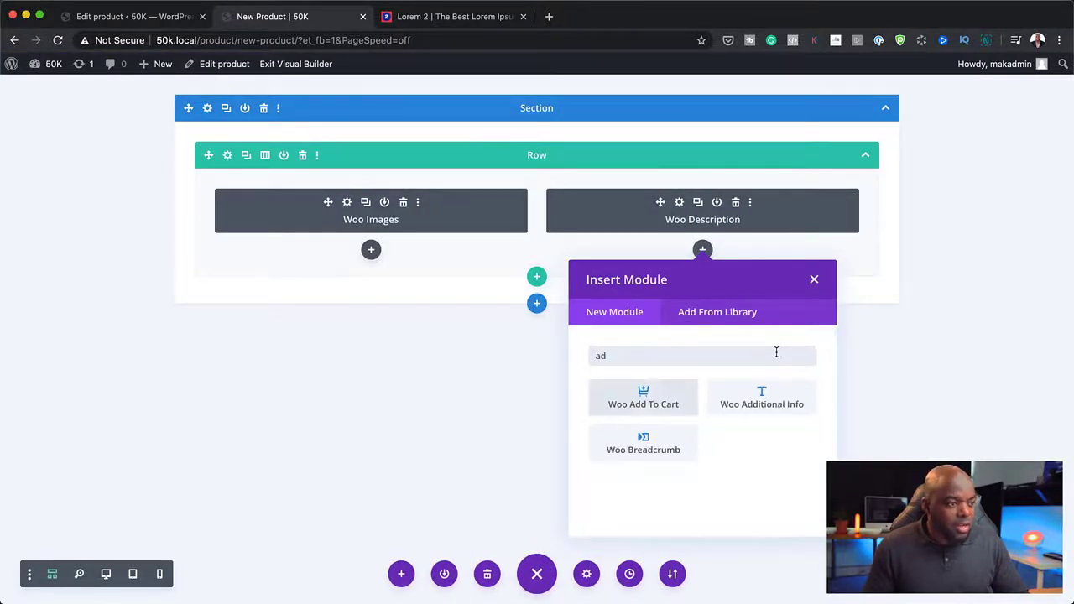
{"action": "left_click", "coordinate": [665, 399]}
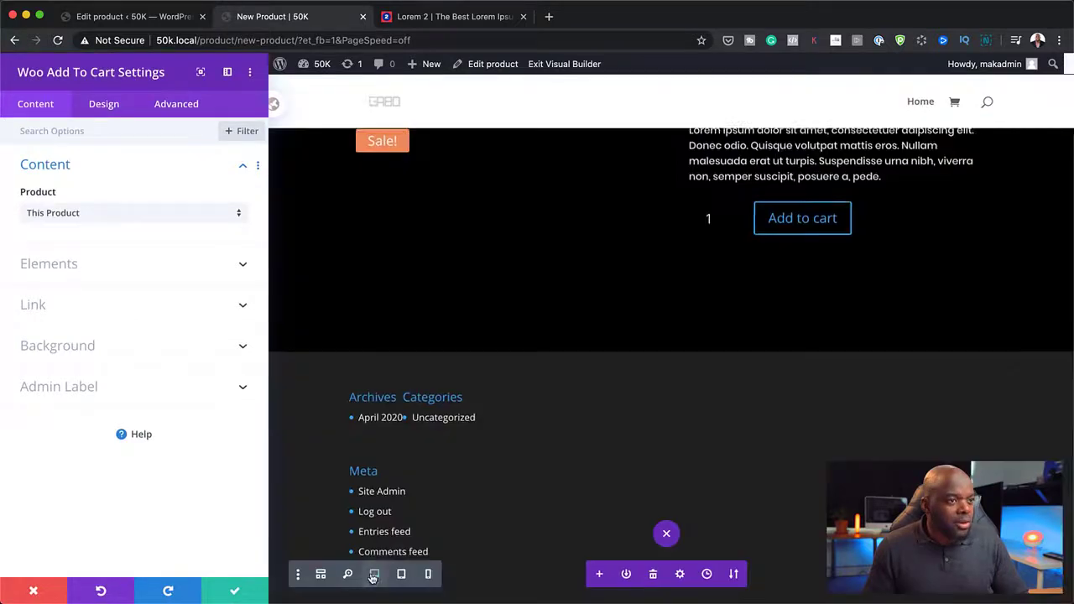
{"action": "left_click", "coordinate": [374, 574]}
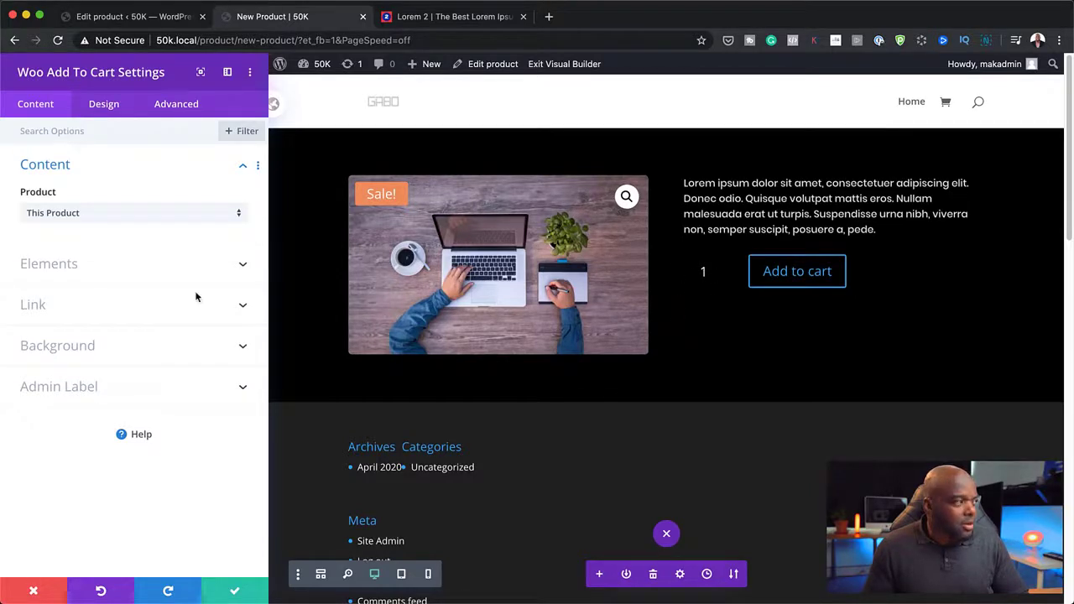
Step: Enable custom styles for the Add to cart button and set its background colour to orange (#e09900)
{"action": "left_click", "coordinate": [104, 105]}
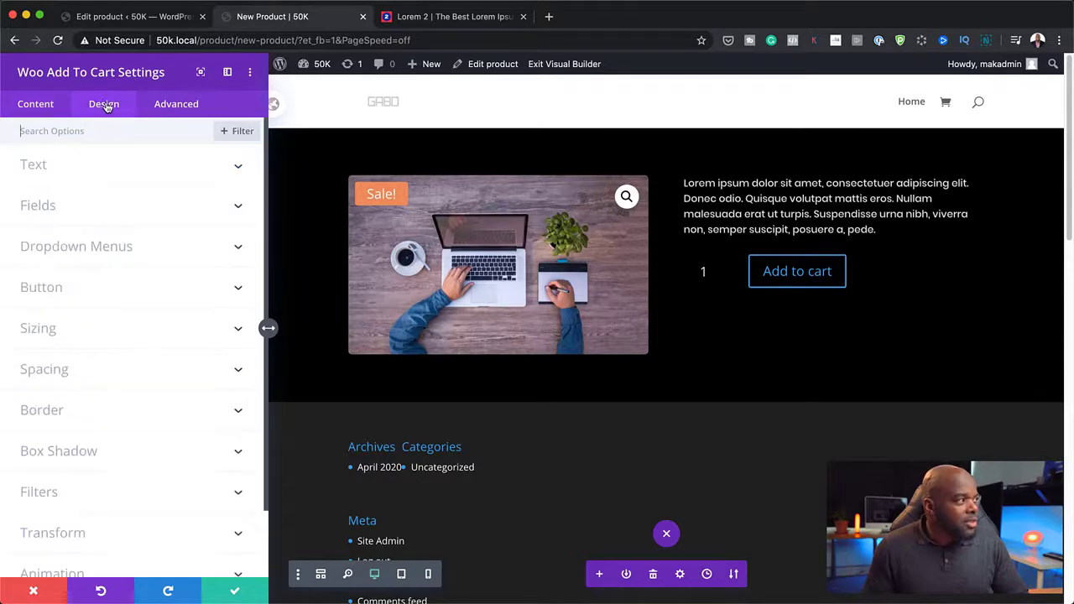
{"action": "left_click", "coordinate": [49, 288]}
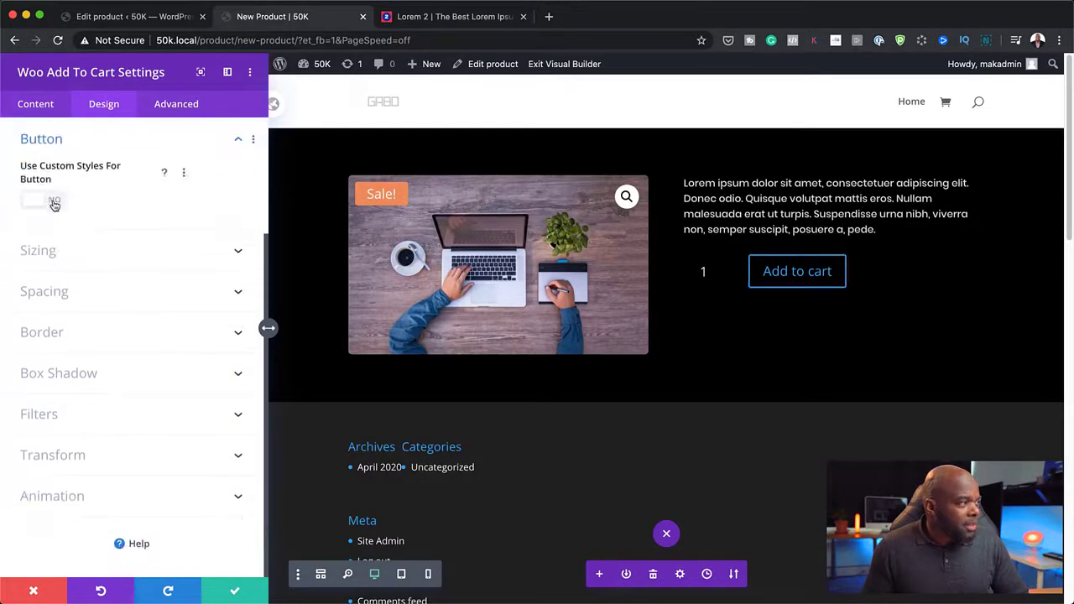
{"action": "left_click", "coordinate": [54, 202]}
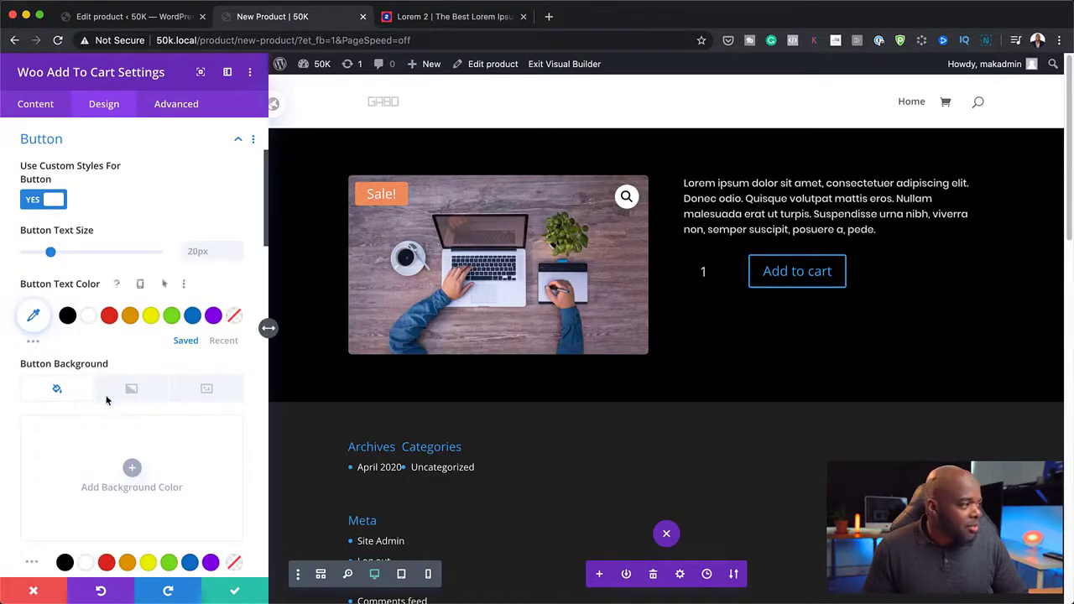
{"action": "scroll", "coordinate": [187, 456], "scroll_direction": "down", "scroll_amount": 2}
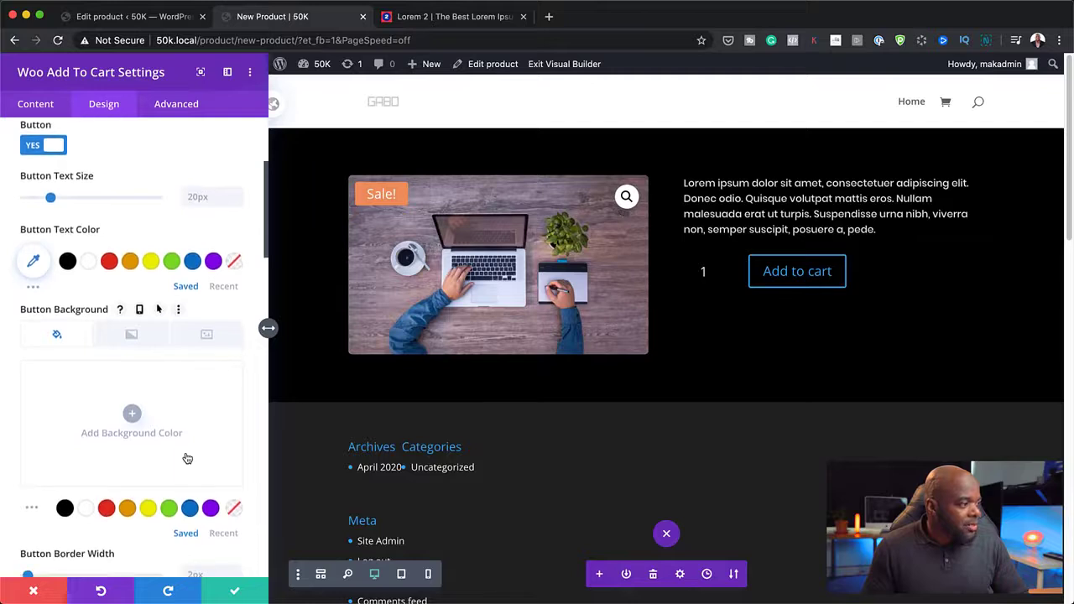
{"action": "scroll", "coordinate": [185, 453], "scroll_direction": "down", "scroll_amount": 1}
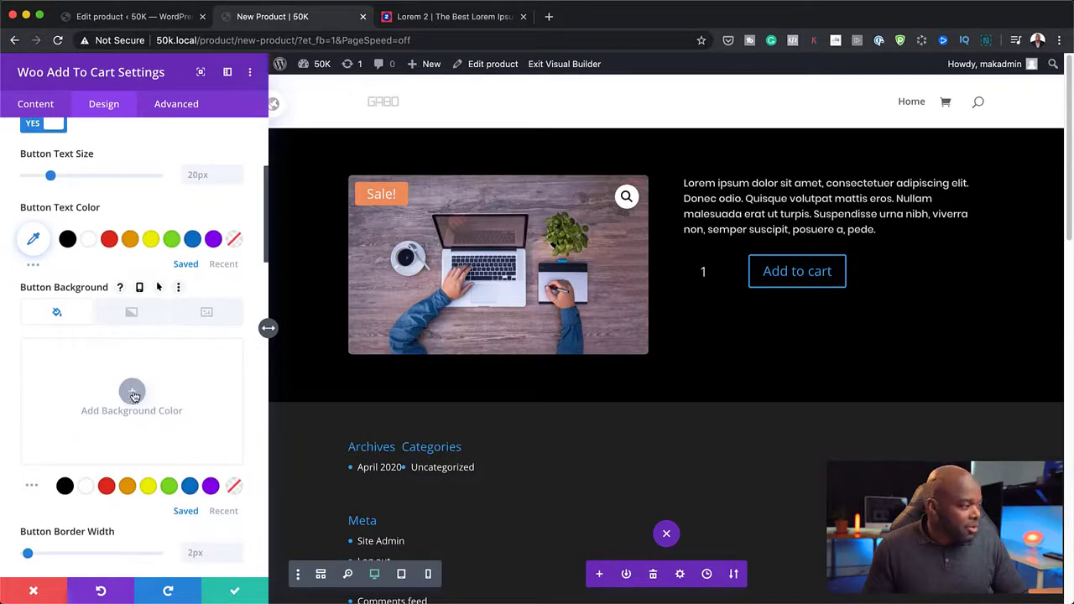
{"action": "scroll", "coordinate": [159, 403], "scroll_direction": "down", "scroll_amount": 2}
{"action": "left_click", "coordinate": [86, 486]}
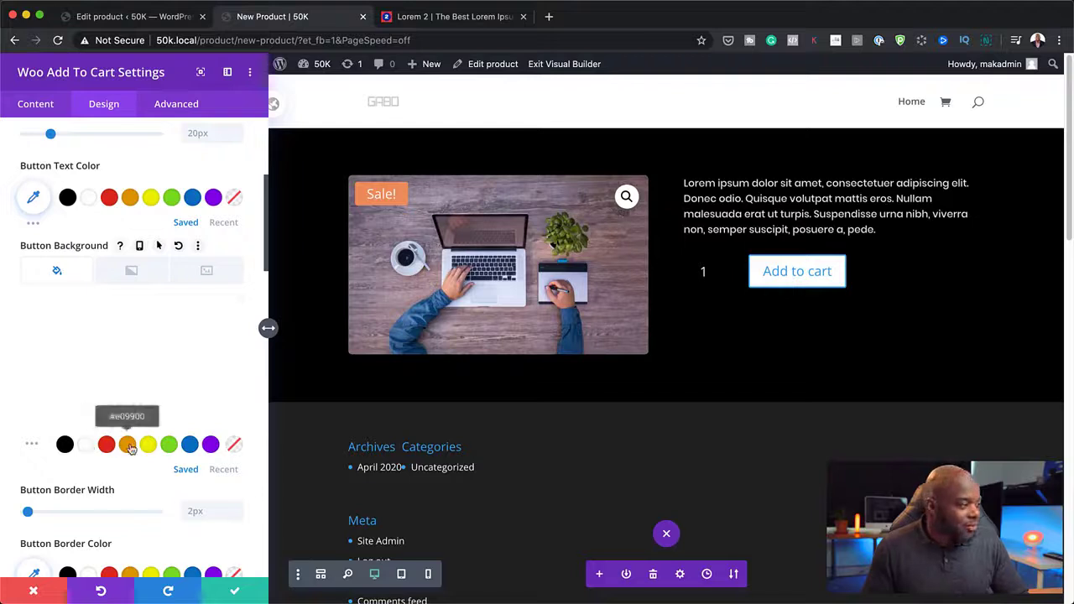
{"action": "left_click", "coordinate": [128, 447]}
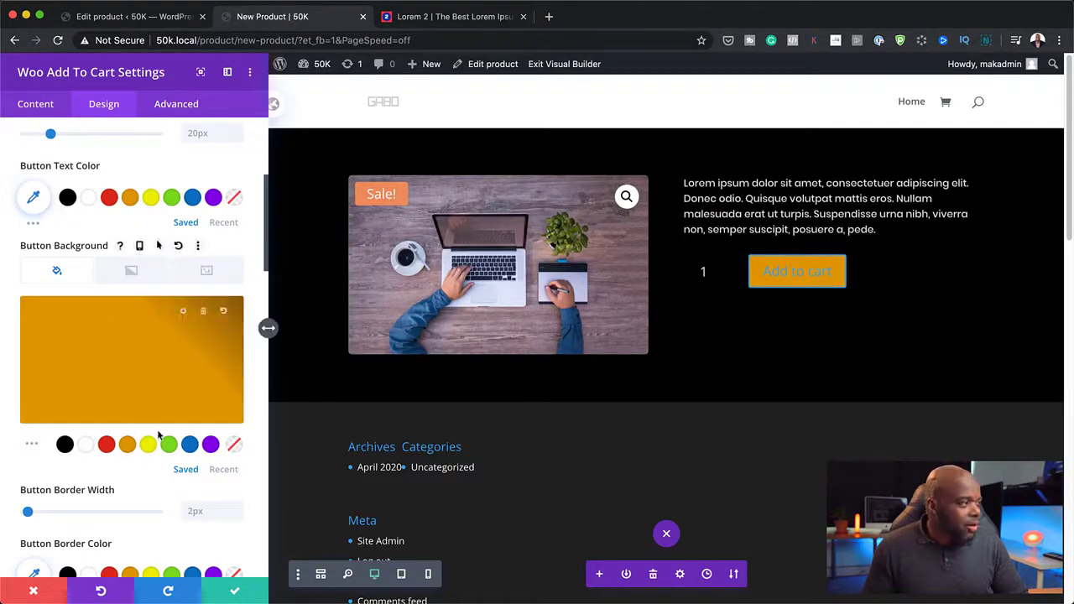
Step: Set the Add to cart button's font to Poppins
{"action": "scroll", "coordinate": [162, 436], "scroll_direction": "up", "scroll_amount": 2}
{"action": "scroll", "coordinate": [162, 436], "scroll_direction": "up", "scroll_amount": 5}
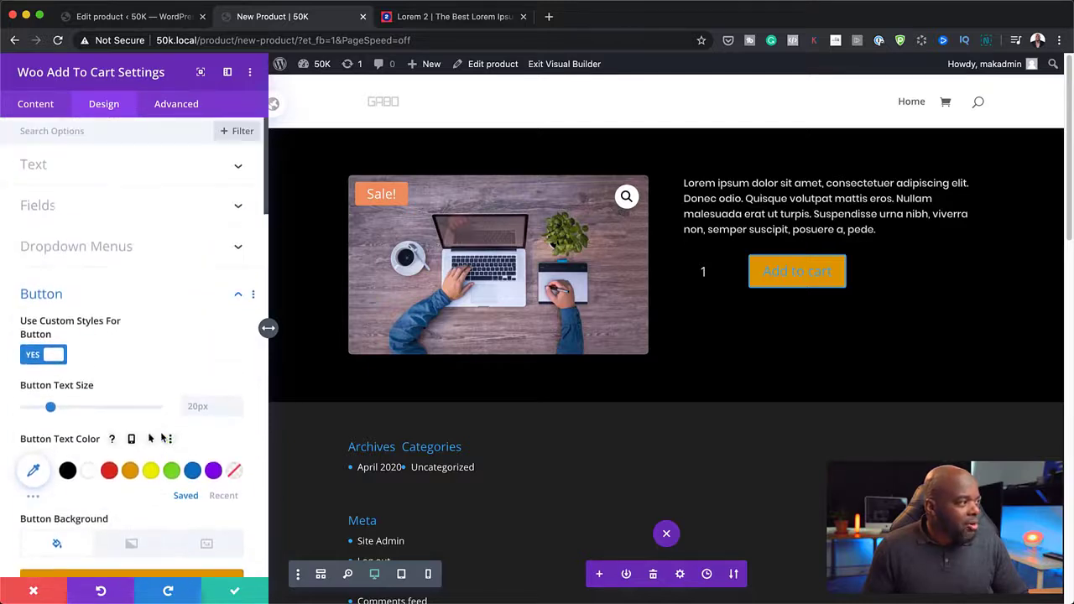
{"action": "scroll", "coordinate": [137, 489], "scroll_direction": "down", "scroll_amount": 11}
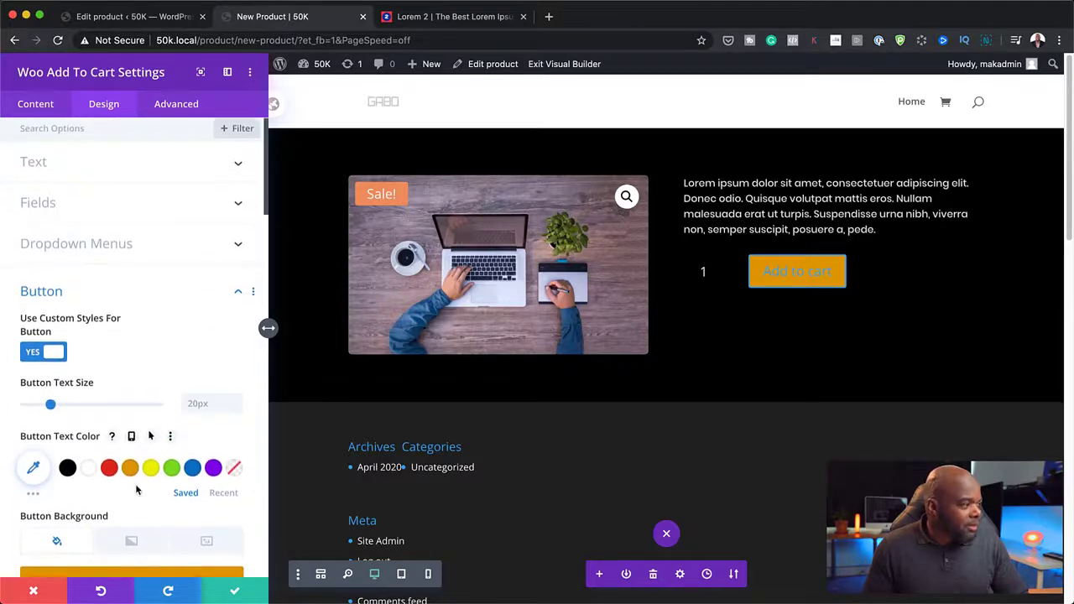
{"action": "scroll", "coordinate": [136, 486], "scroll_direction": "down", "scroll_amount": 3}
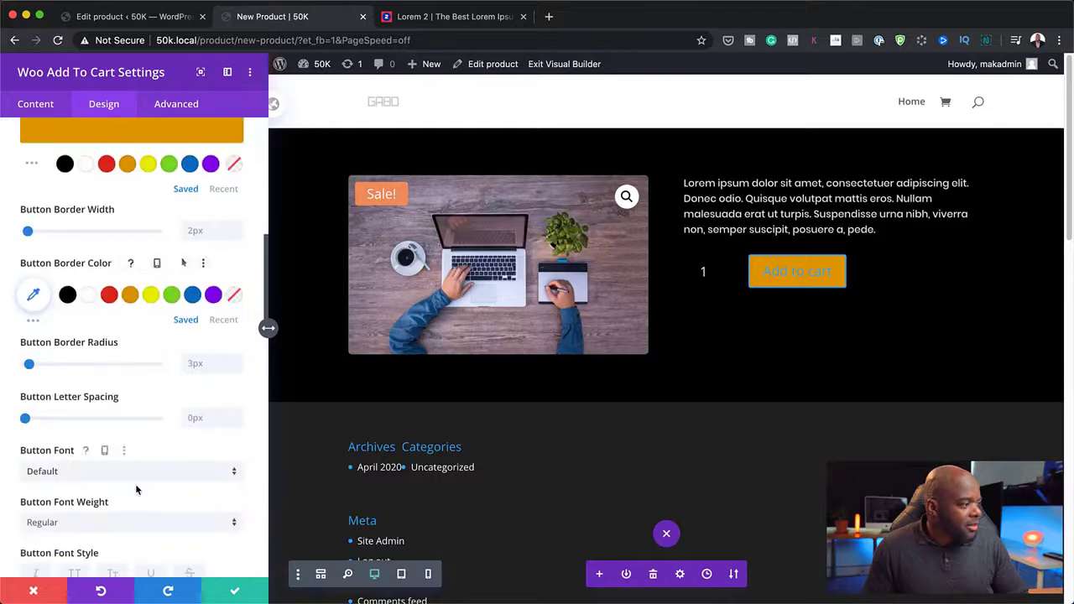
{"action": "left_click", "coordinate": [123, 473]}
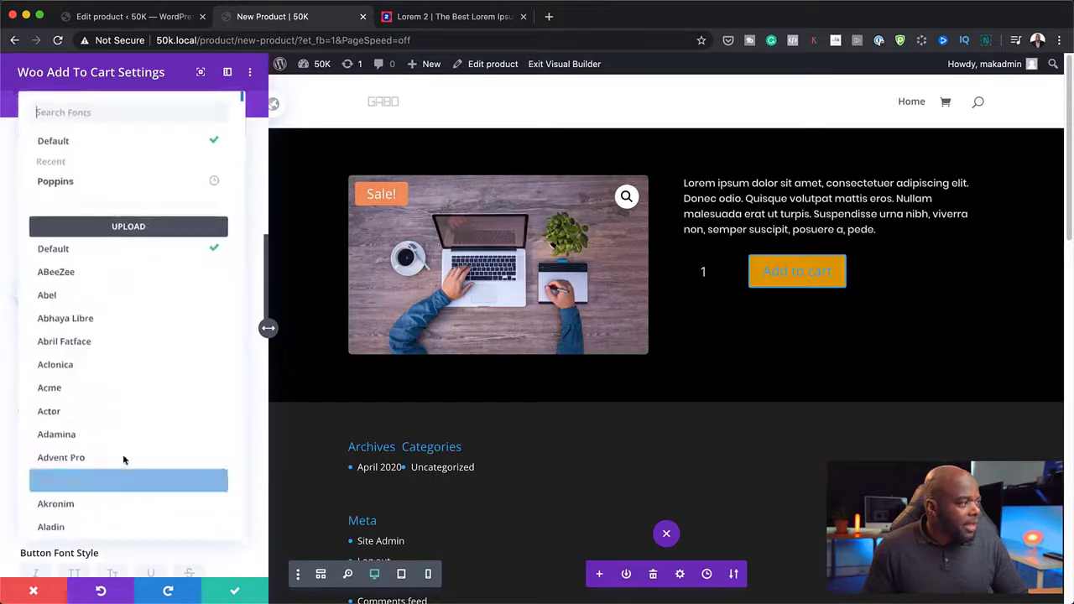
{"action": "left_click", "coordinate": [109, 186]}
{"action": "scroll", "coordinate": [181, 460], "scroll_direction": "down", "scroll_amount": 1}
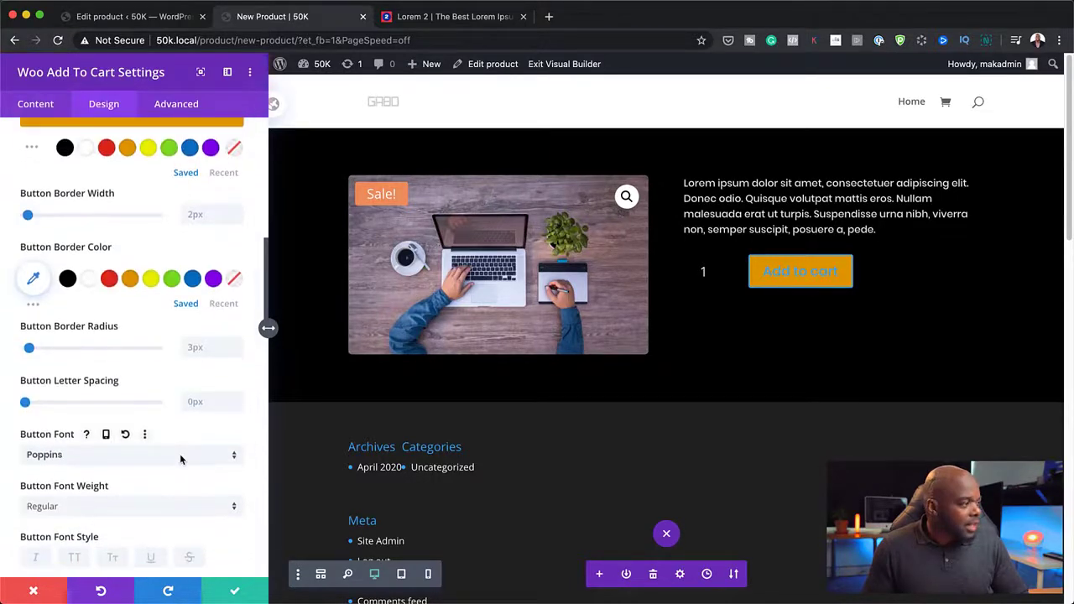
Step: Set the button text colour to white (#ffffff) and the button border width to 0px, saving the Woo Add To Cart module
{"action": "scroll", "coordinate": [163, 395], "scroll_direction": "up", "scroll_amount": 6}
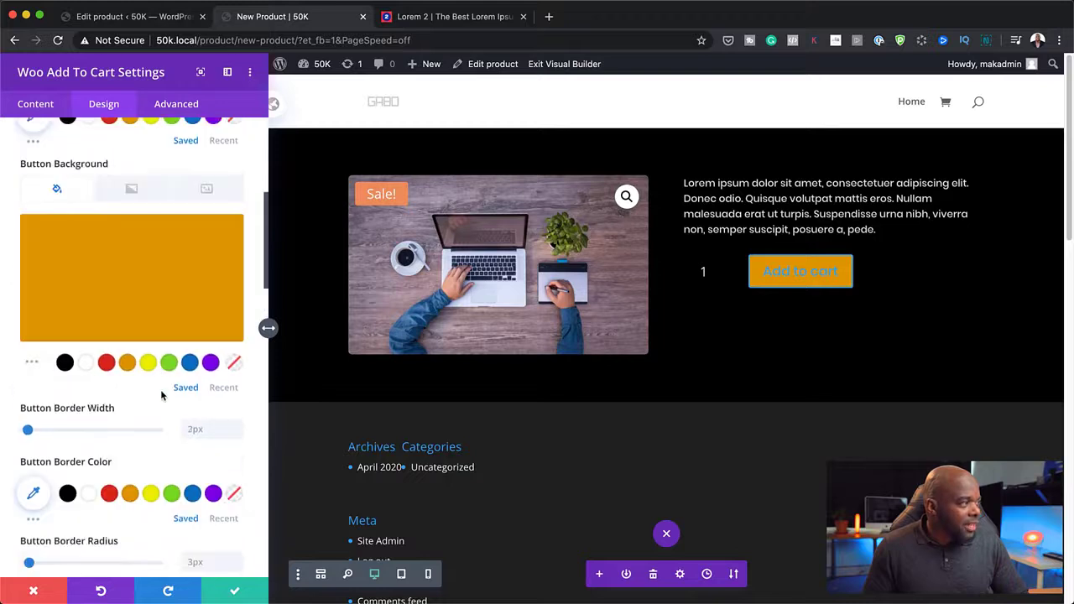
{"action": "scroll", "coordinate": [162, 395], "scroll_direction": "up", "scroll_amount": 3}
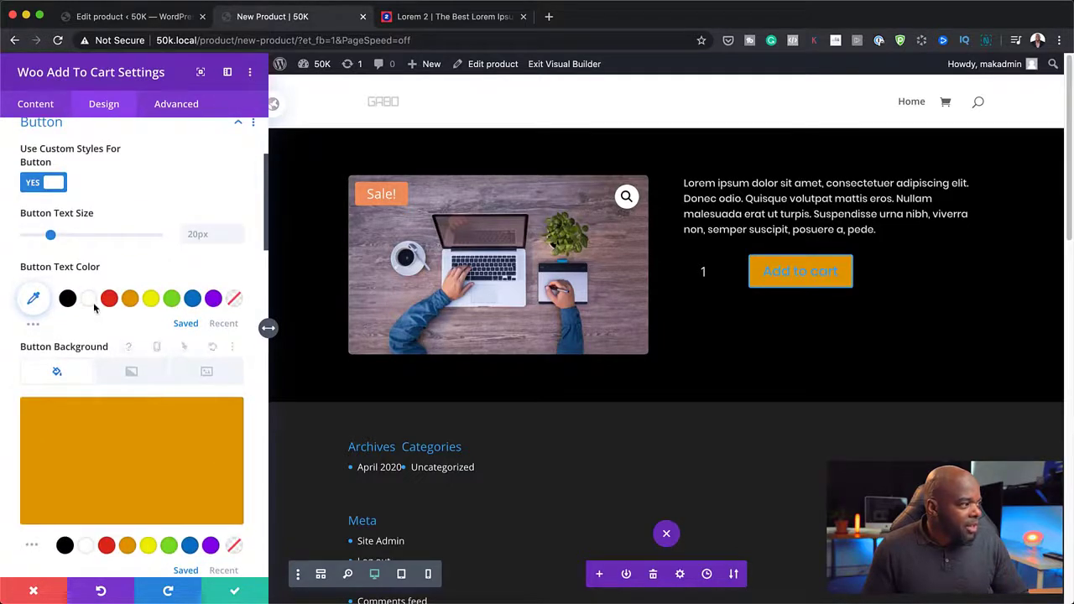
{"action": "left_click", "coordinate": [88, 298]}
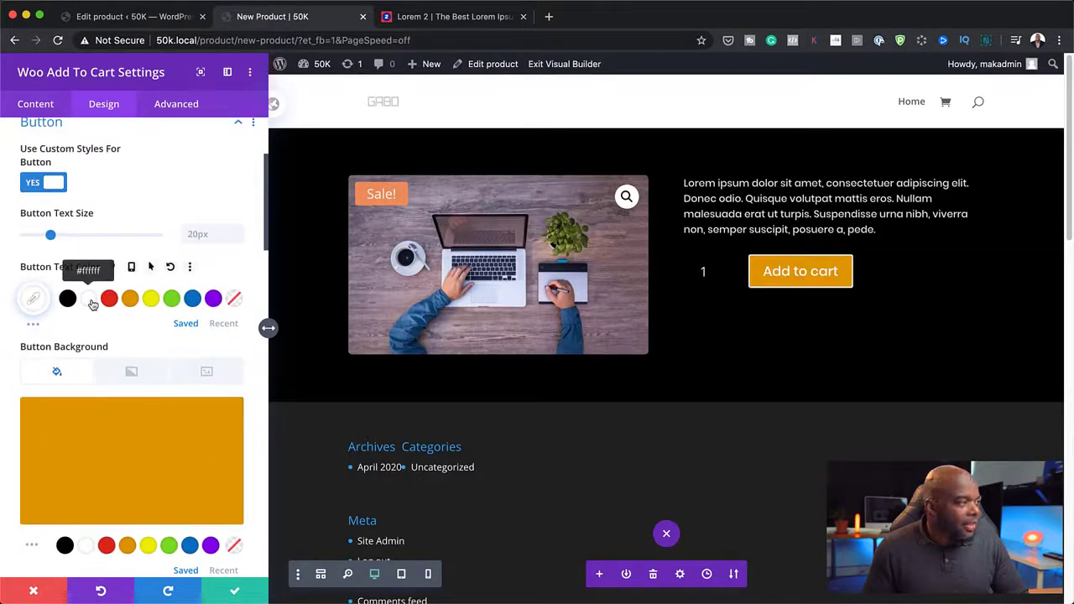
{"action": "scroll", "coordinate": [179, 407], "scroll_direction": "down", "scroll_amount": 4}
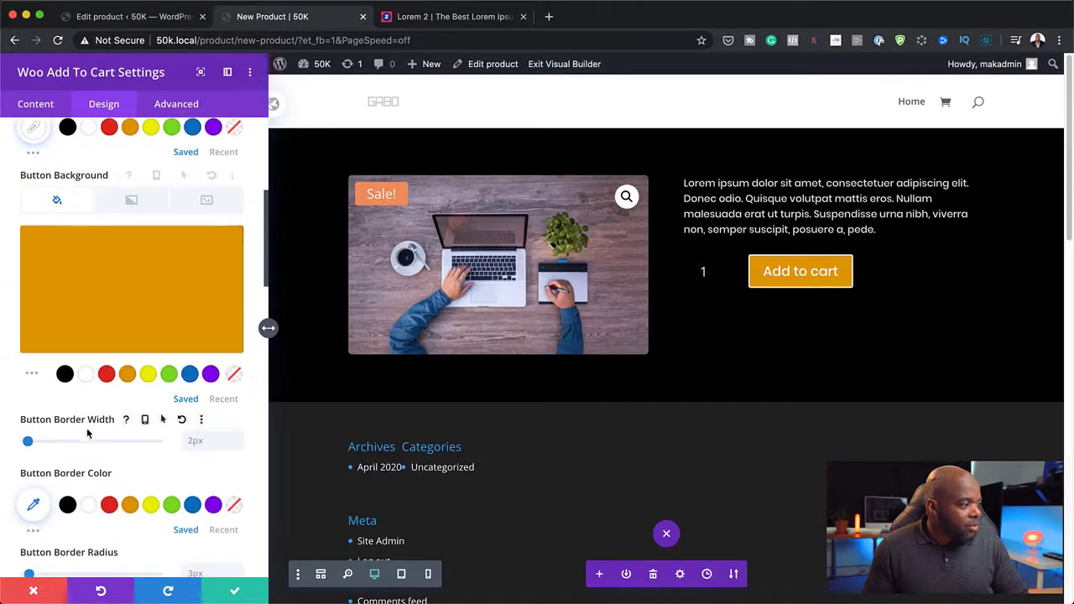
{"action": "left_click_drag", "start_coordinate": [29, 444], "coordinate": [21, 447]}
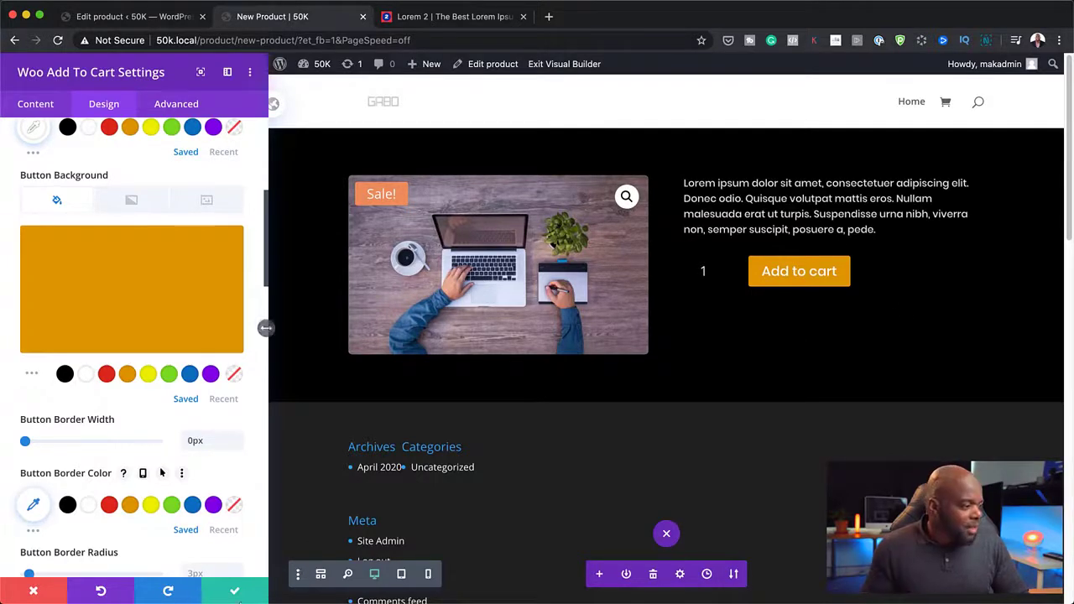
{"action": "left_click", "coordinate": [236, 594]}
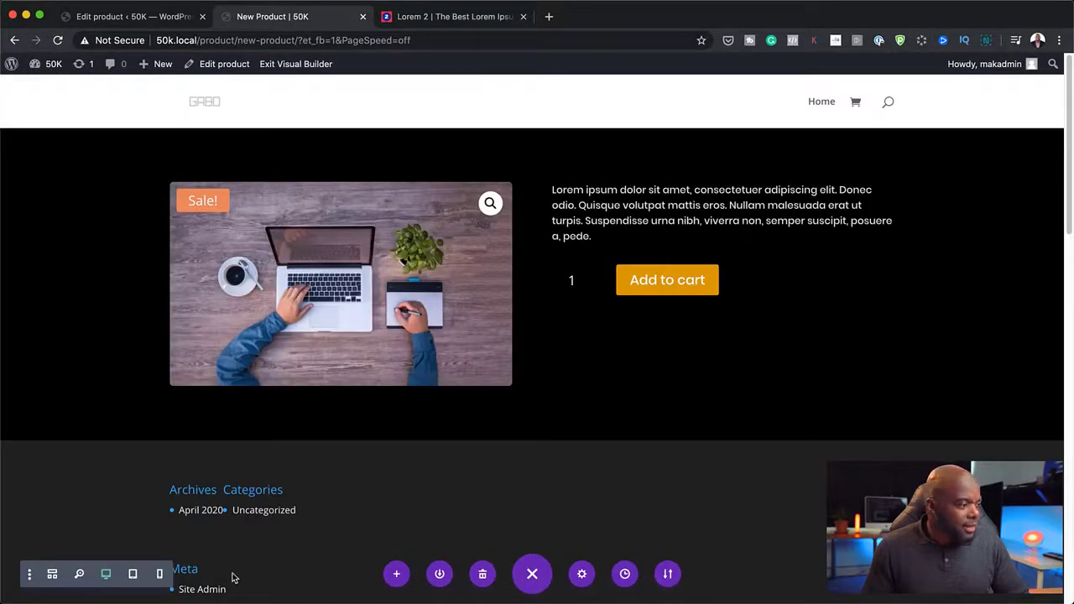
Step: Add a Video module to the second column in wireframe view and move it above the Woo Description
{"action": "key", "text": "super+shift+f"}
{"action": "left_click", "coordinate": [703, 301]}
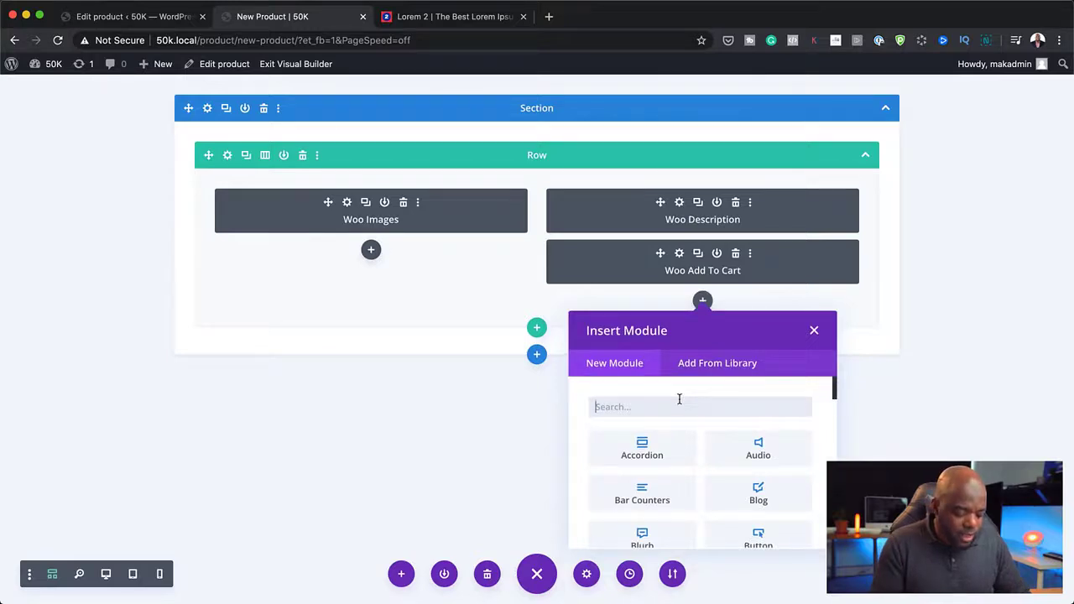
{"action": "type", "text": "vid"}
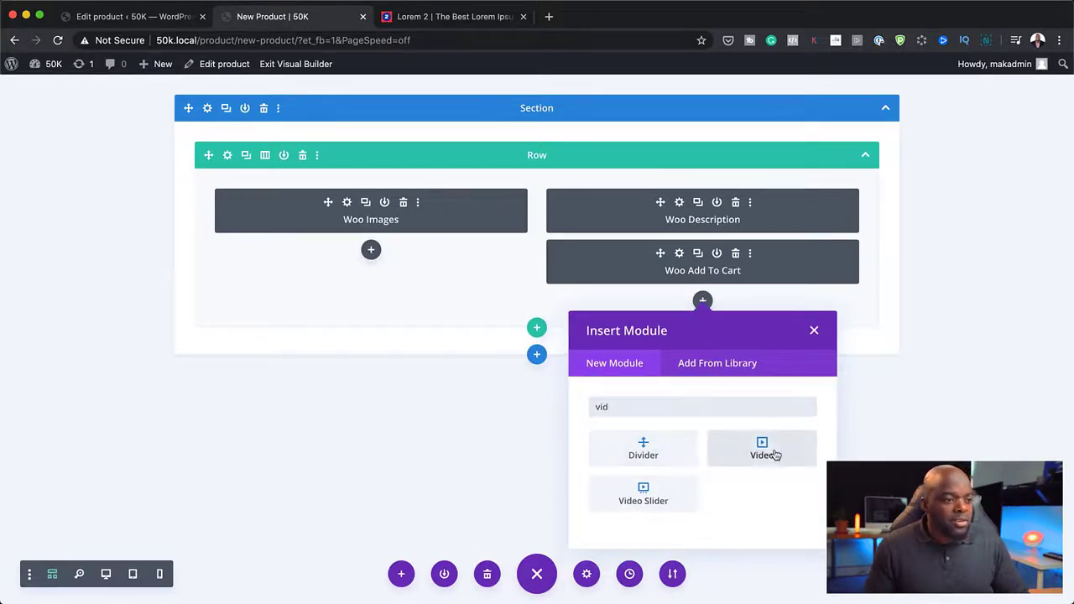
{"action": "left_click", "coordinate": [764, 450]}
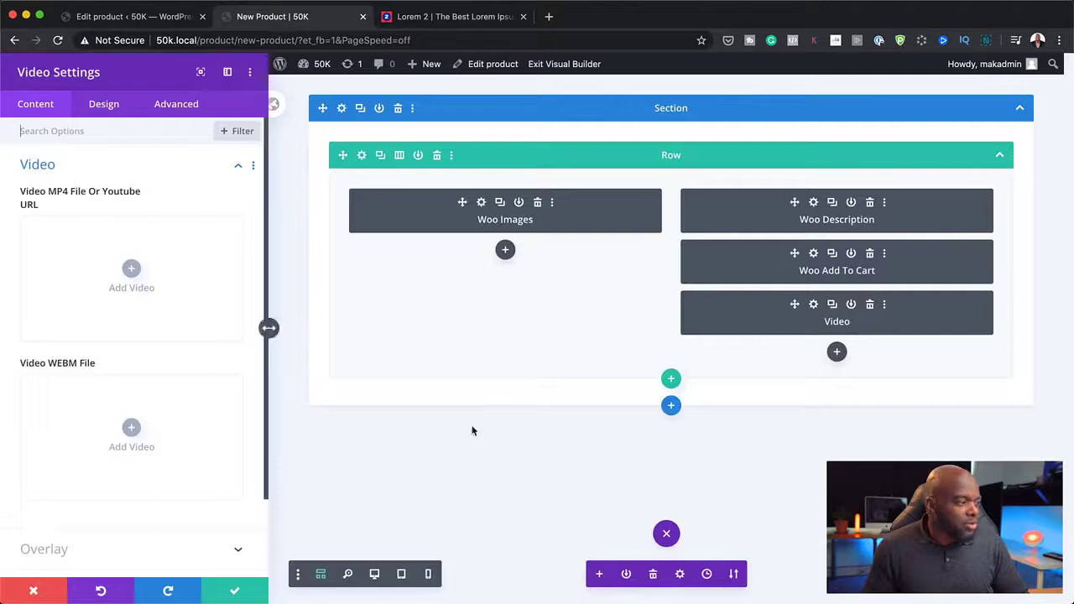
{"action": "left_click_drag", "start_coordinate": [795, 305], "coordinate": [680, 204]}
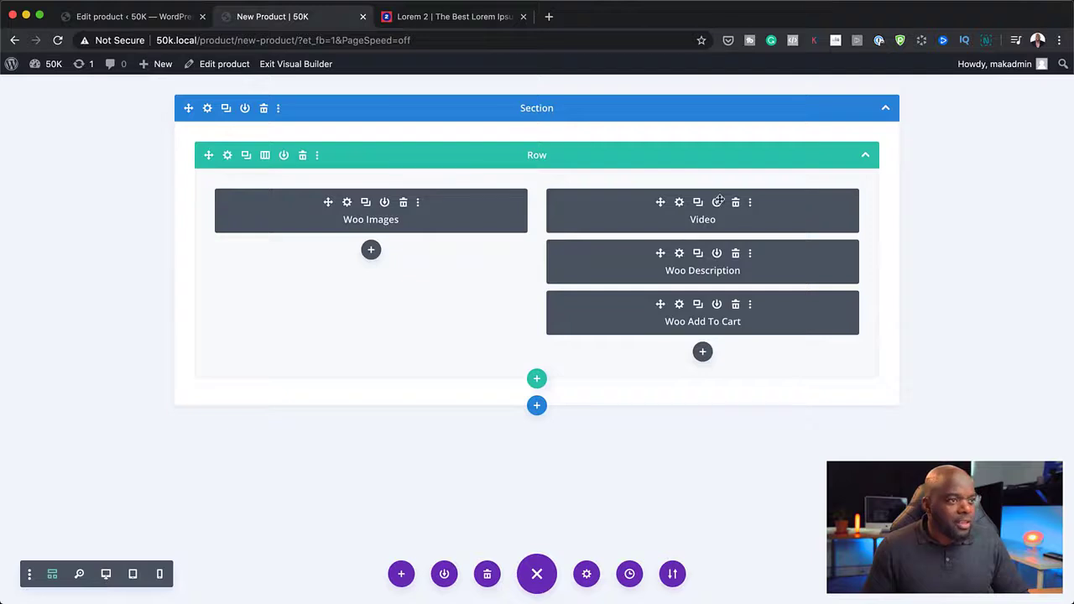
Step: Open the Video module's settings in desktop view, then switch to the Lorem 2 browser tab and load YouTube there
{"action": "left_click", "coordinate": [678, 202]}
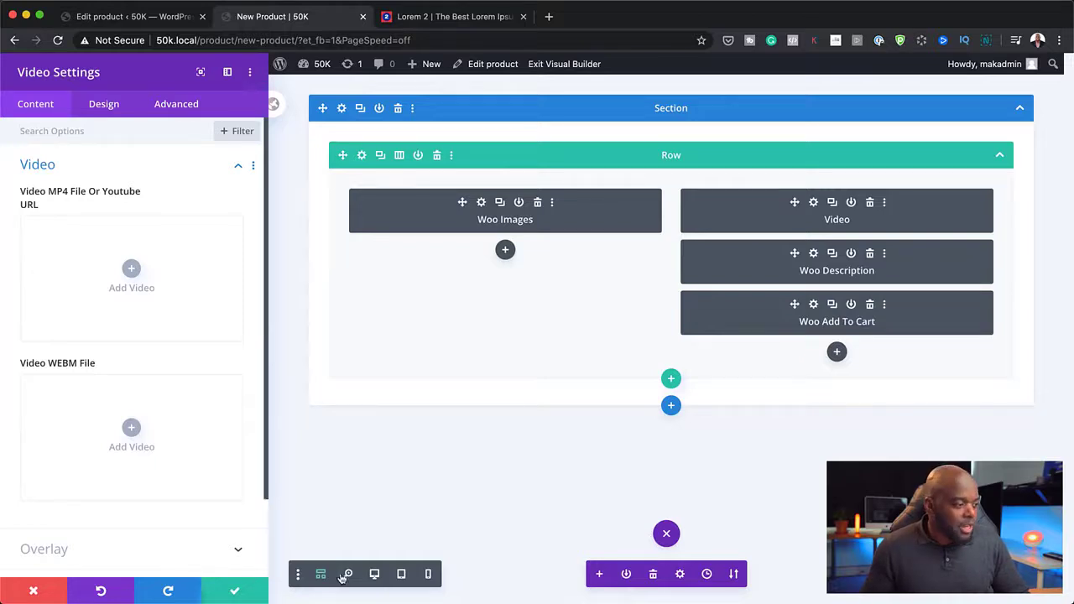
{"action": "left_click", "coordinate": [374, 573]}
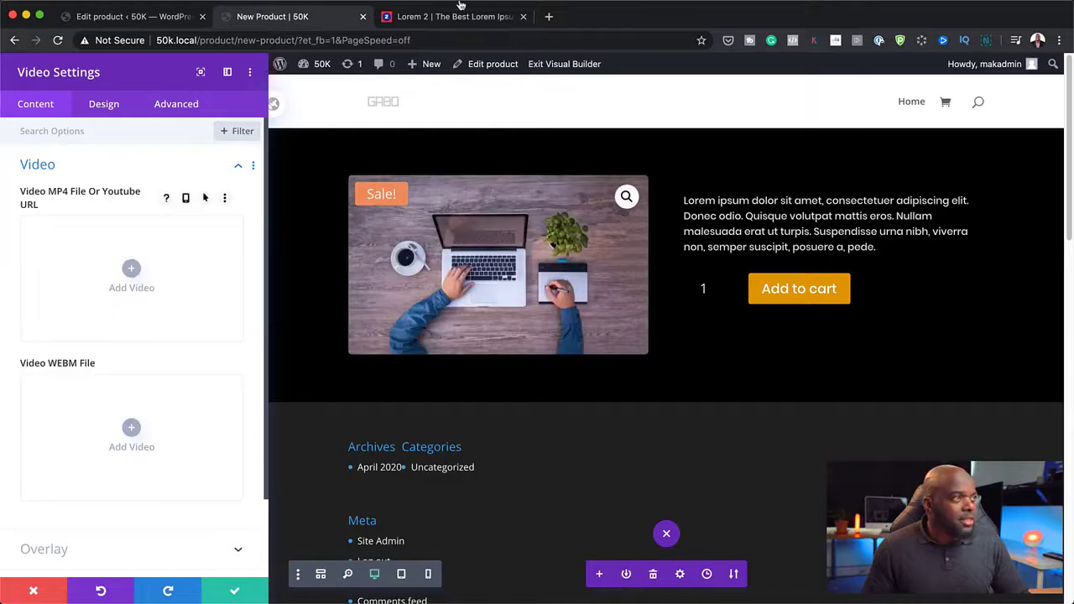
{"action": "left_click", "coordinate": [460, 26]}
{"action": "left_click", "coordinate": [463, 39]}
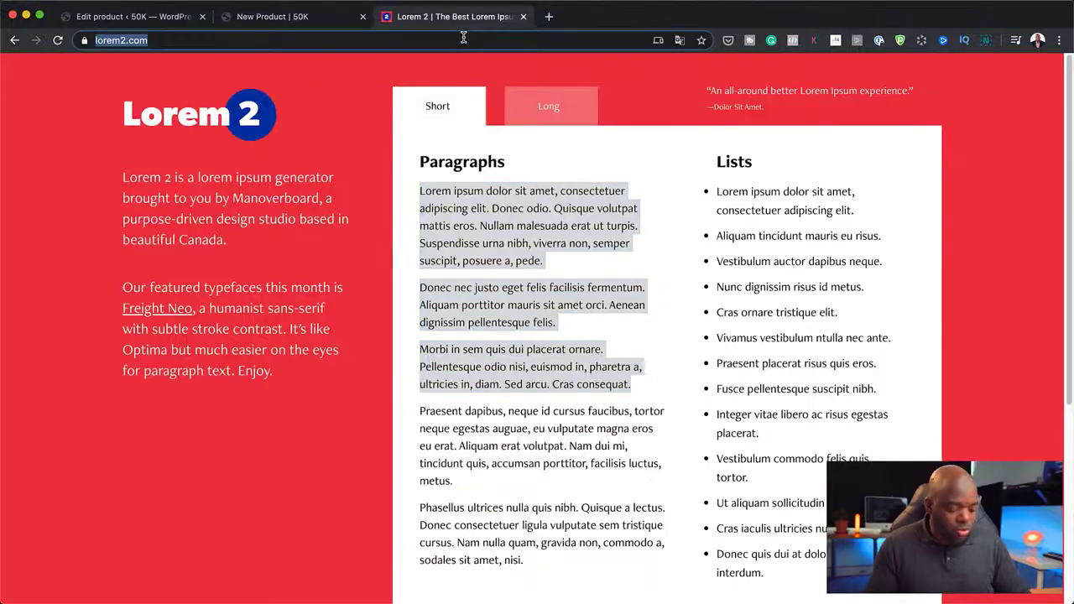
{"action": "type", "text": "you"}
{"action": "key", "text": "Return"}
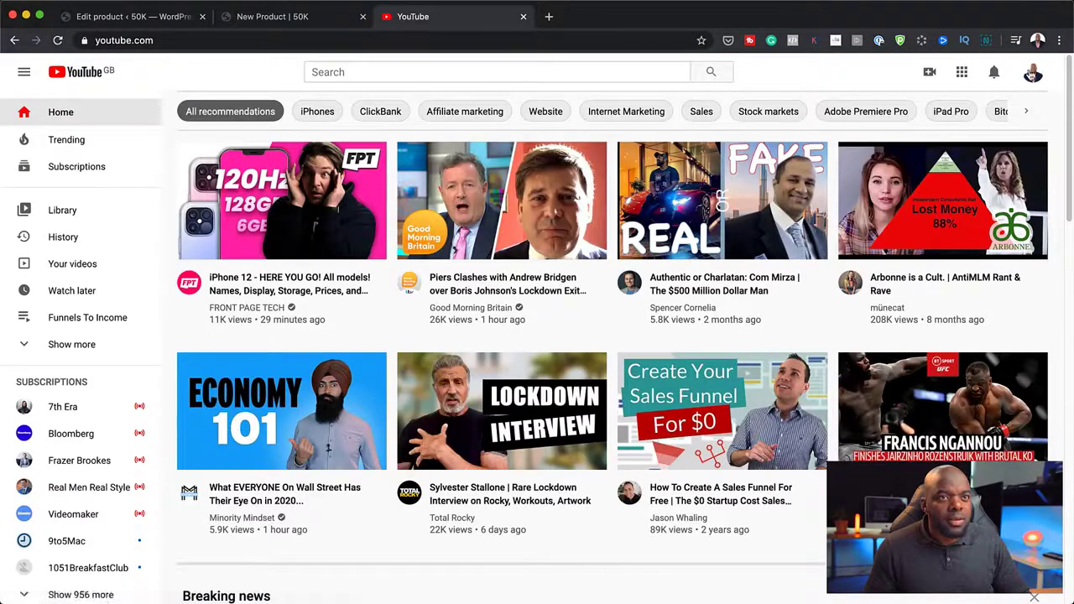
Step: Copy the shareable link of the unlisted 8 May 2020 video from the channel's uploads in YouTube Studio
{"action": "left_click", "coordinate": [1033, 75]}
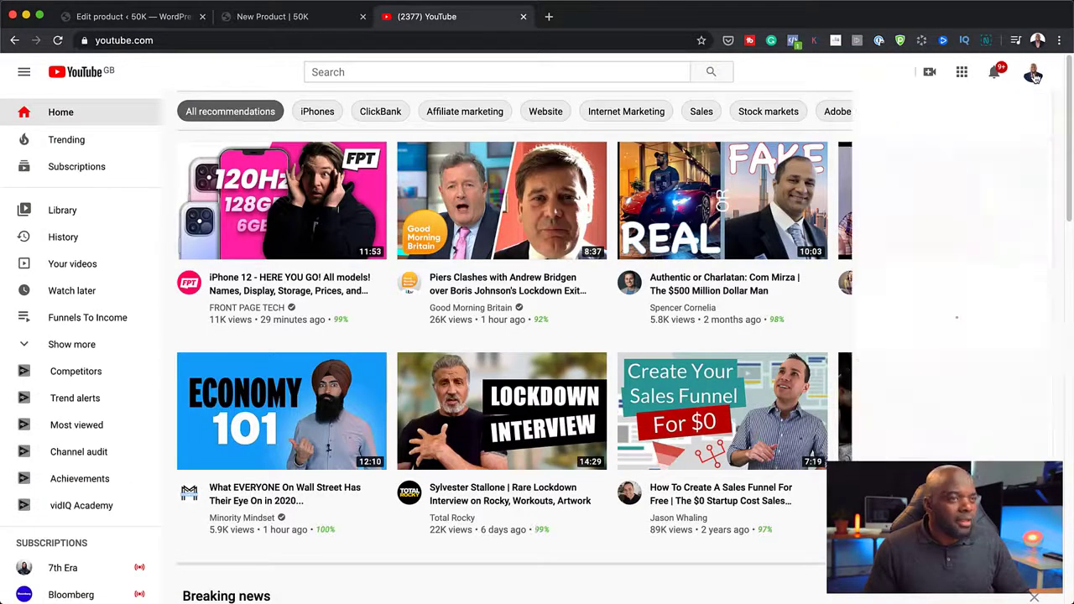
{"action": "left_click", "coordinate": [924, 215]}
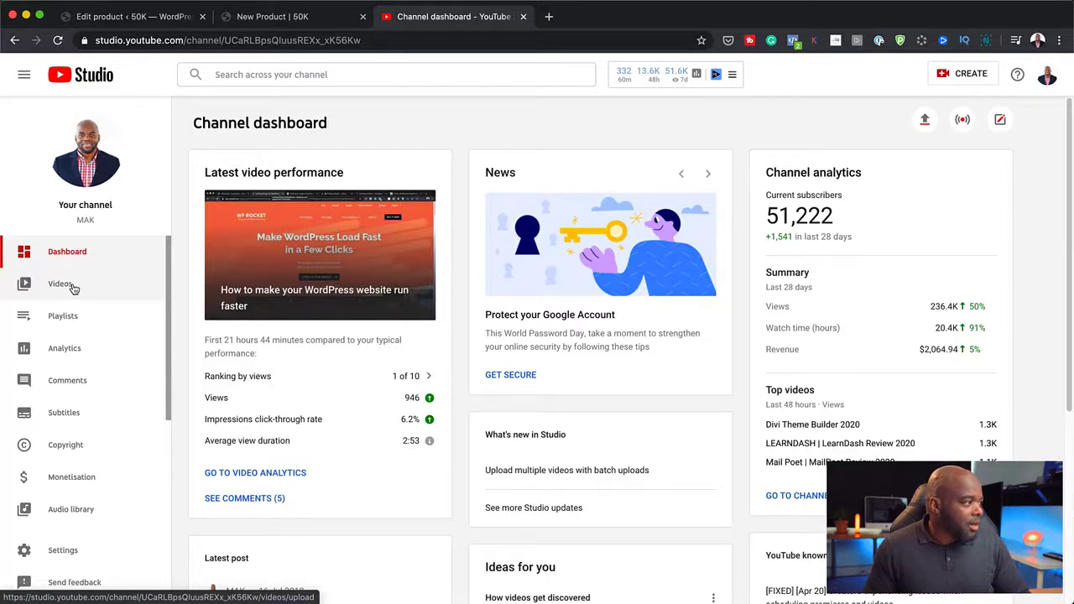
{"action": "left_click", "coordinate": [60, 285]}
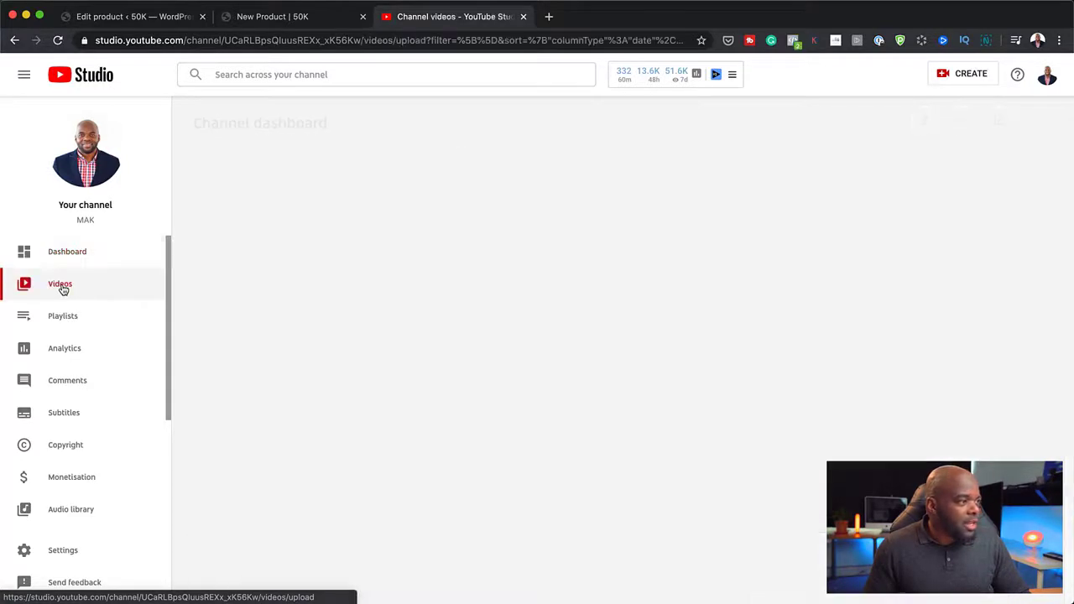
{"action": "scroll", "coordinate": [271, 405], "scroll_direction": "down", "scroll_amount": 1}
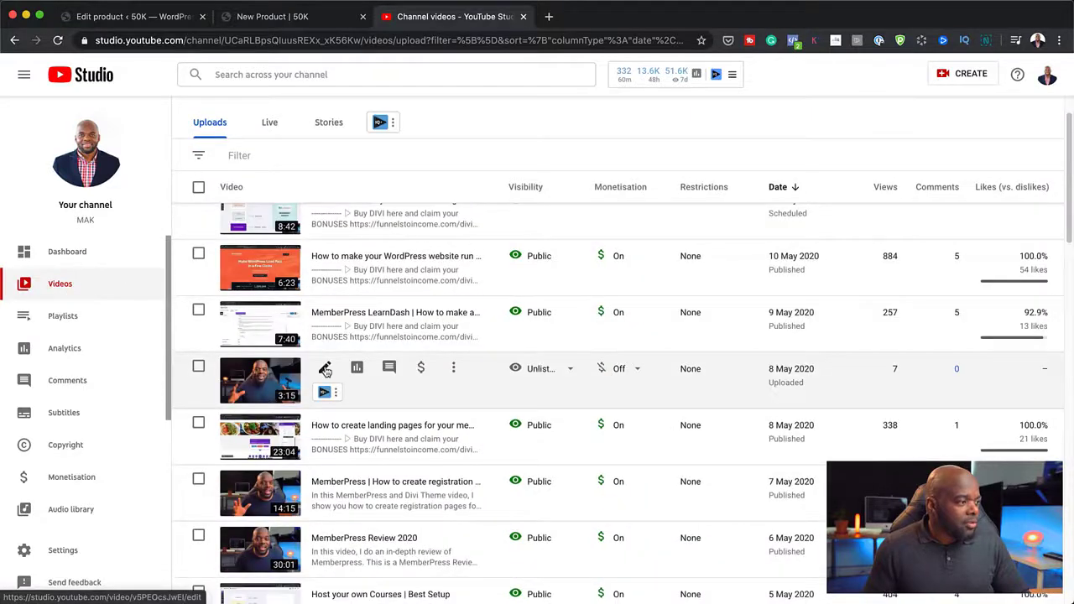
{"action": "left_click", "coordinate": [451, 369]}
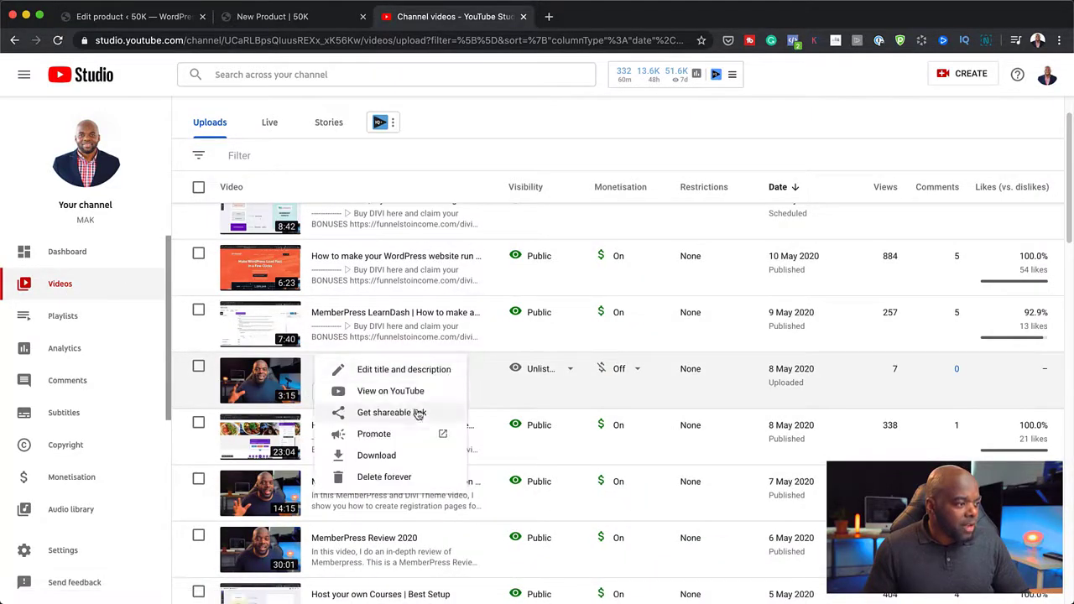
{"action": "left_click", "coordinate": [410, 414]}
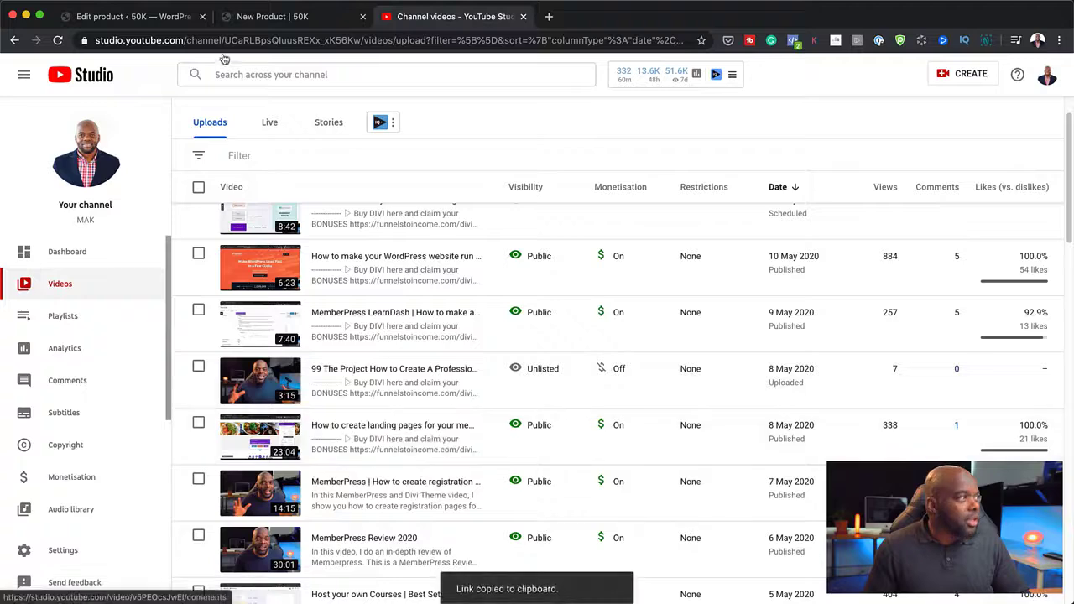
Step: Return to the New Product page and insert the copied YouTube link from URL as the Video module's source
{"action": "left_click", "coordinate": [150, 18]}
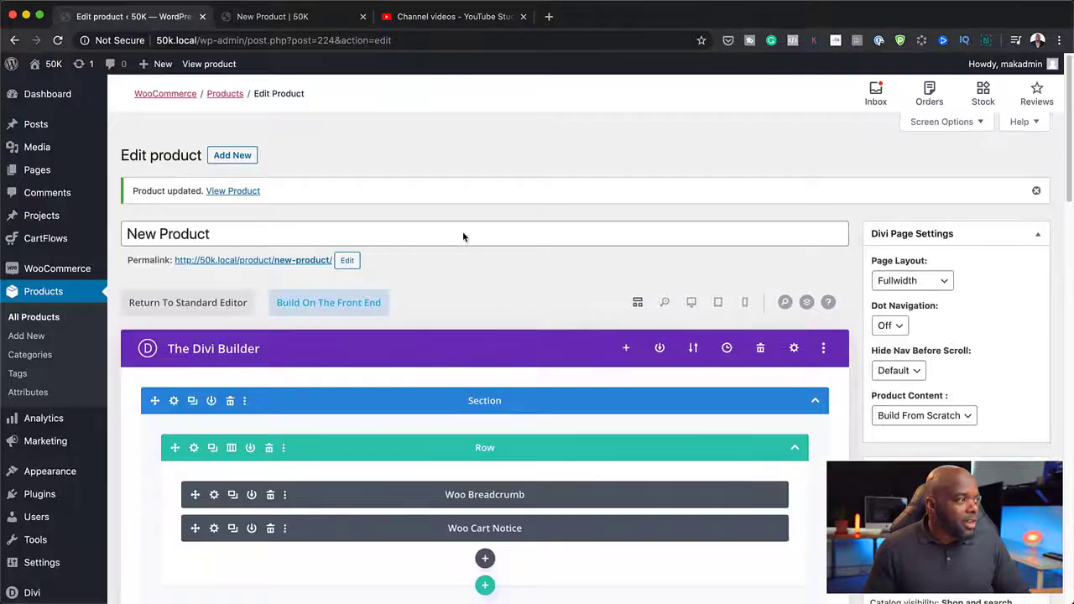
{"action": "left_click", "coordinate": [290, 17]}
{"action": "scroll", "coordinate": [171, 425], "scroll_direction": "down", "scroll_amount": 3}
{"action": "scroll", "coordinate": [172, 420], "scroll_direction": "up", "scroll_amount": 3}
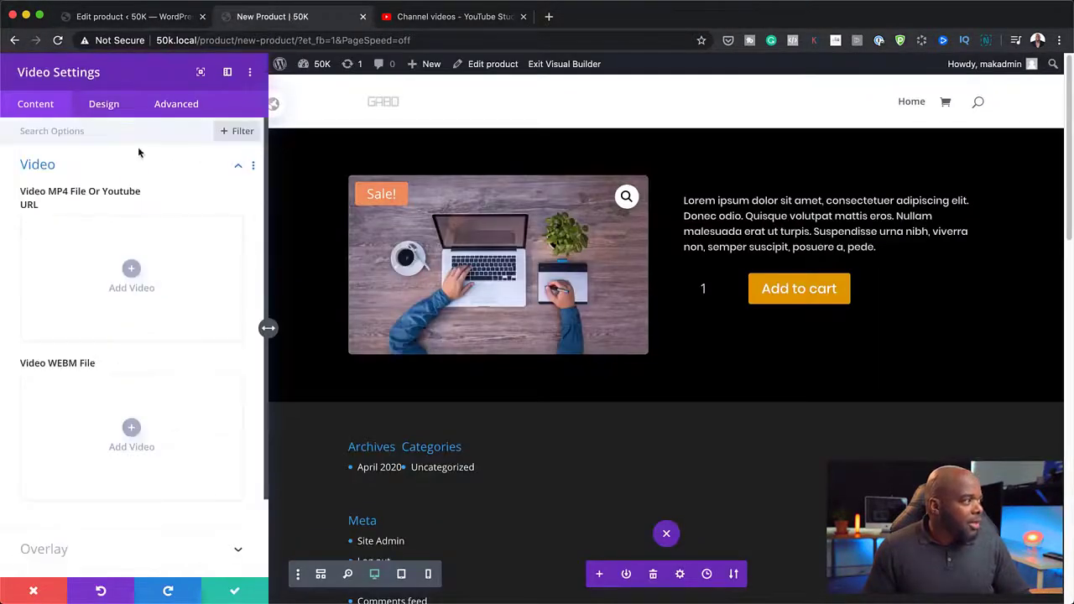
{"action": "left_click", "coordinate": [106, 106]}
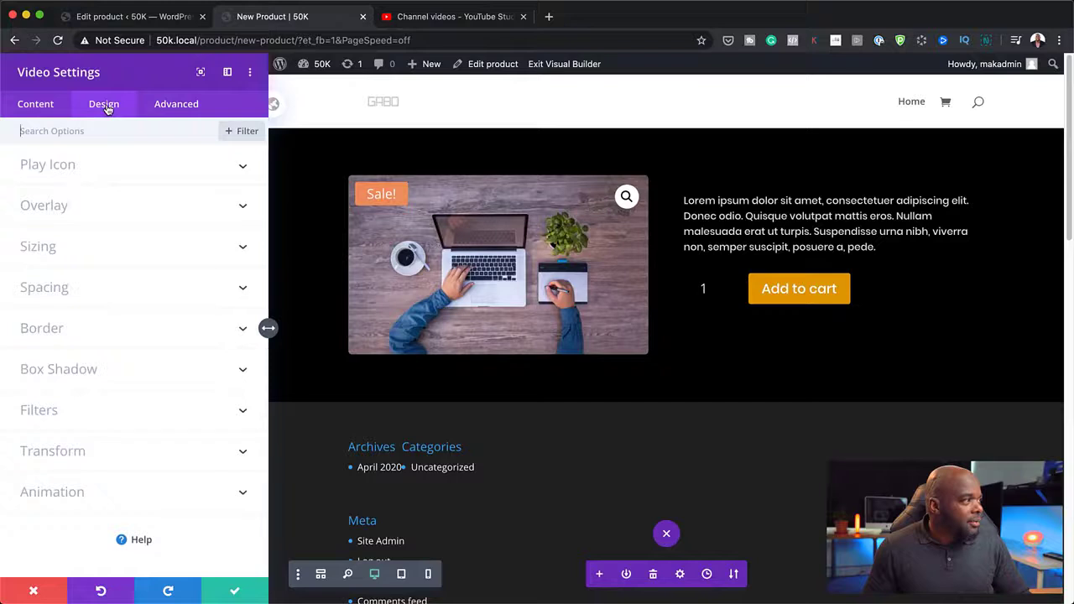
{"action": "left_click", "coordinate": [49, 111]}
{"action": "left_click", "coordinate": [133, 270]}
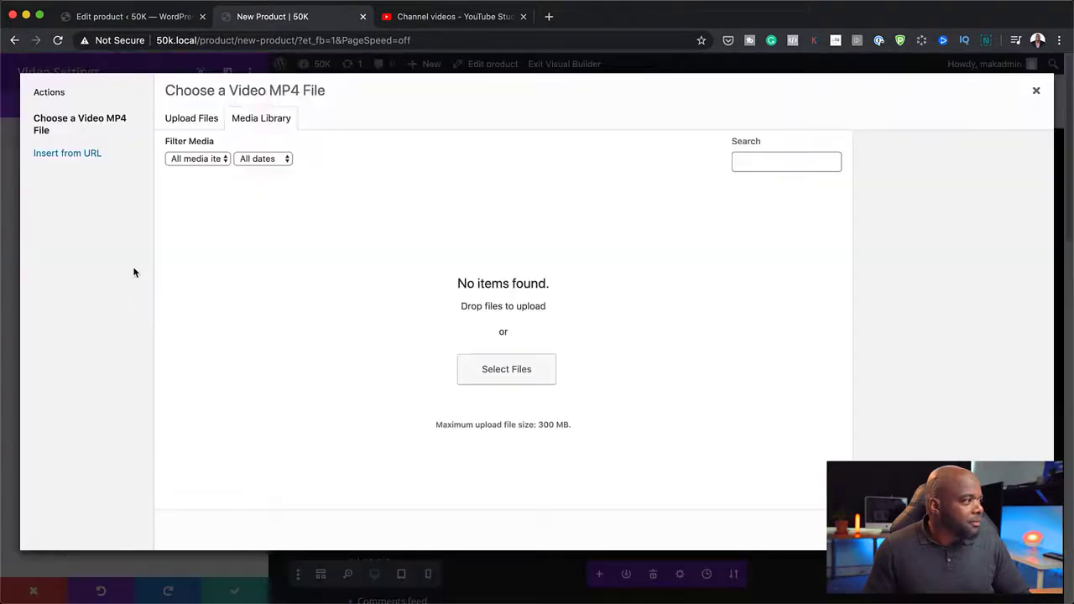
{"action": "left_click", "coordinate": [95, 159]}
{"action": "left_click", "coordinate": [232, 156]}
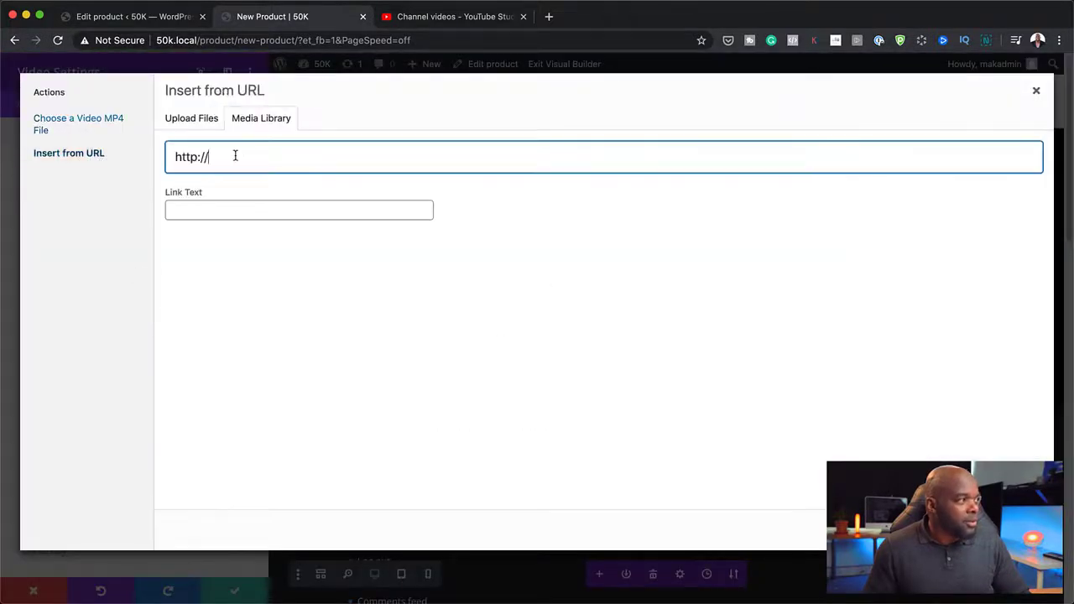
{"action": "key", "text": "super+a"}
{"action": "key", "text": "super+v"}
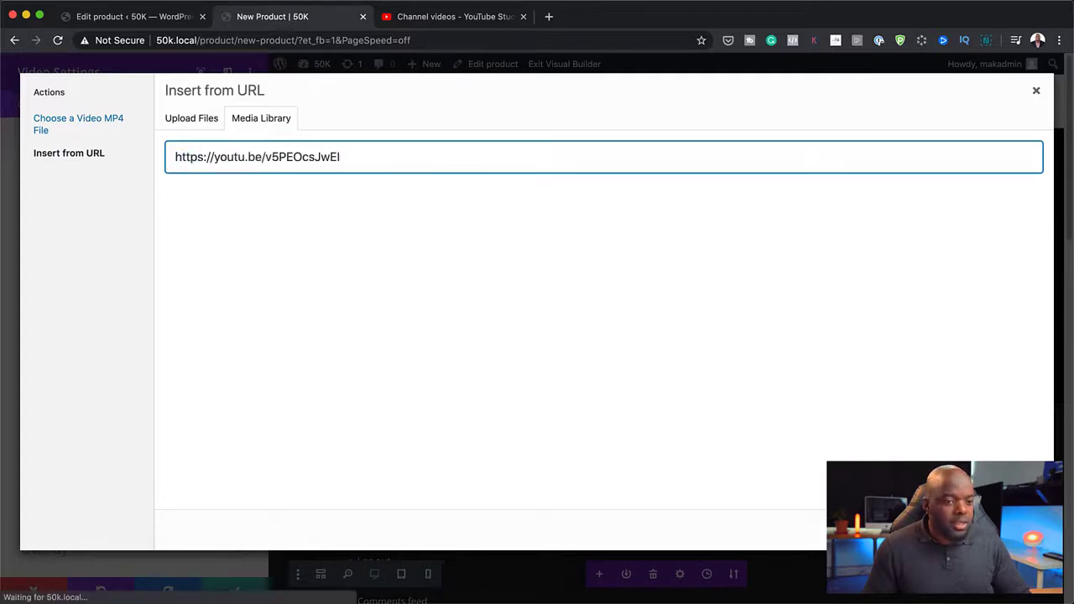
{"action": "left_click", "coordinate": [998, 531]}
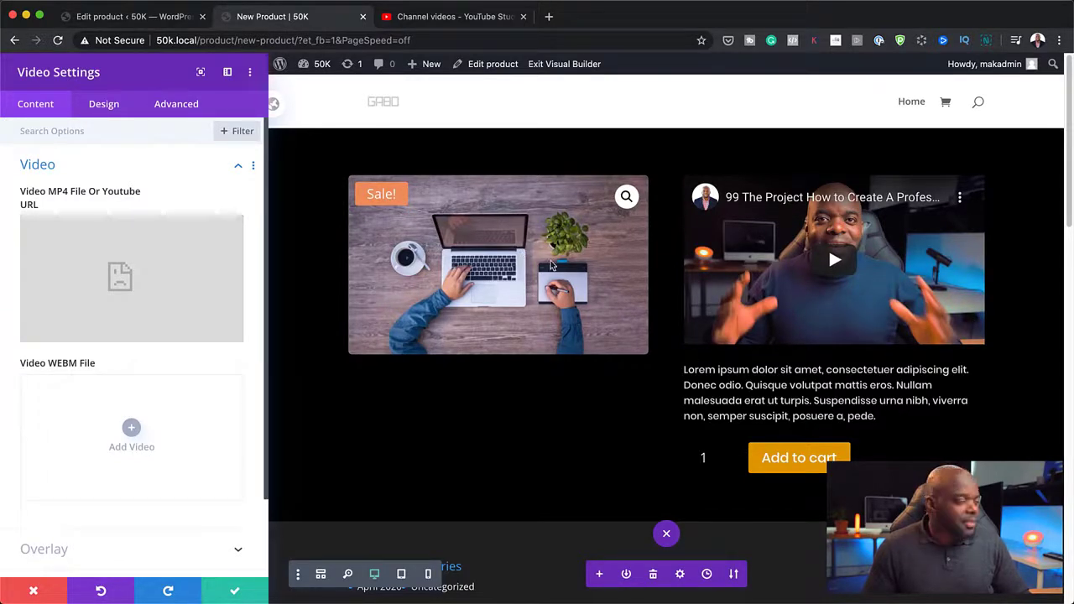
Step: Set the video's overlay image to the media library photo of the couple sitting with a dog
{"action": "scroll", "coordinate": [169, 418], "scroll_direction": "down", "scroll_amount": 2}
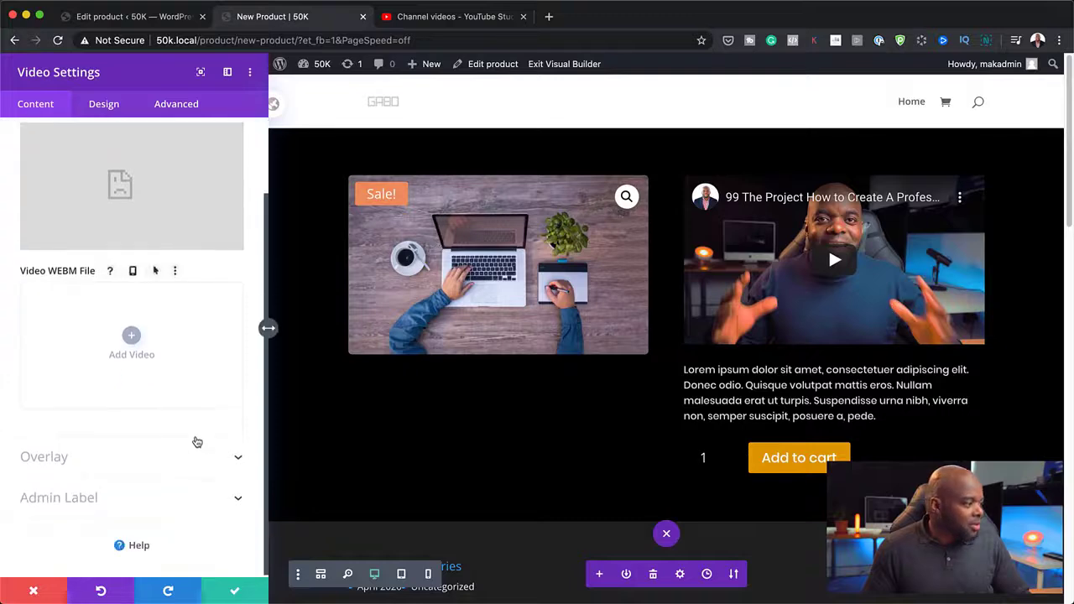
{"action": "left_click", "coordinate": [68, 455]}
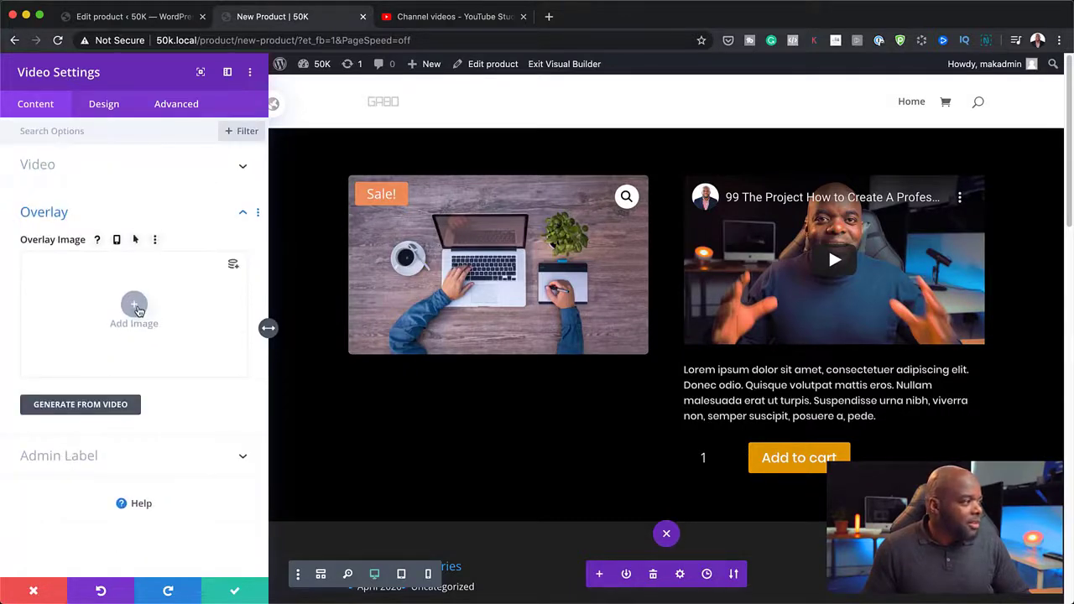
{"action": "left_click", "coordinate": [135, 304]}
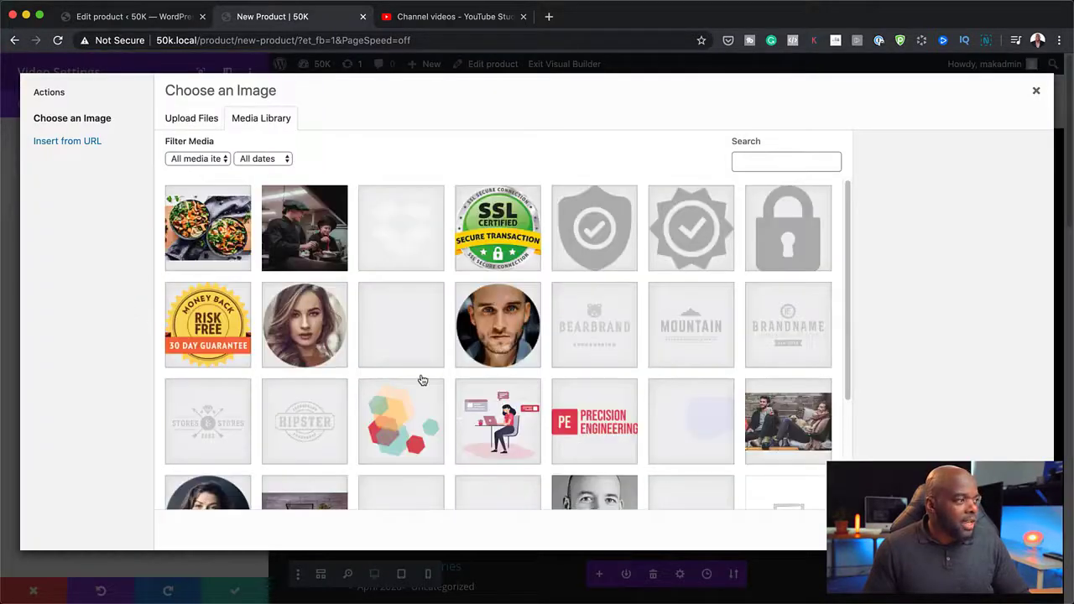
{"action": "scroll", "coordinate": [423, 380], "scroll_direction": "down", "scroll_amount": 3}
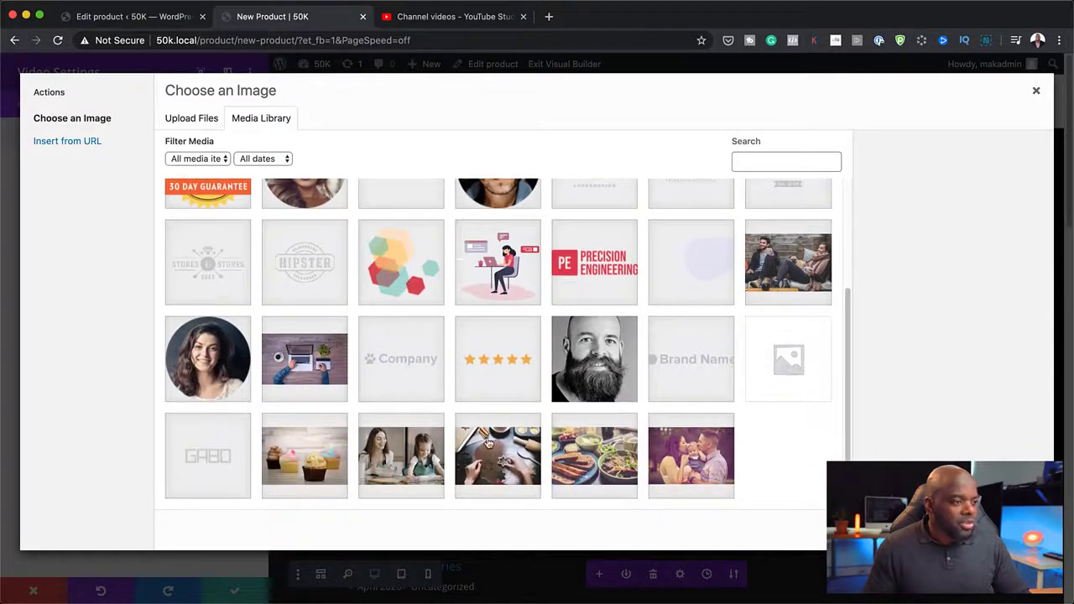
{"action": "left_click", "coordinate": [797, 257]}
{"action": "left_click", "coordinate": [1007, 530]}
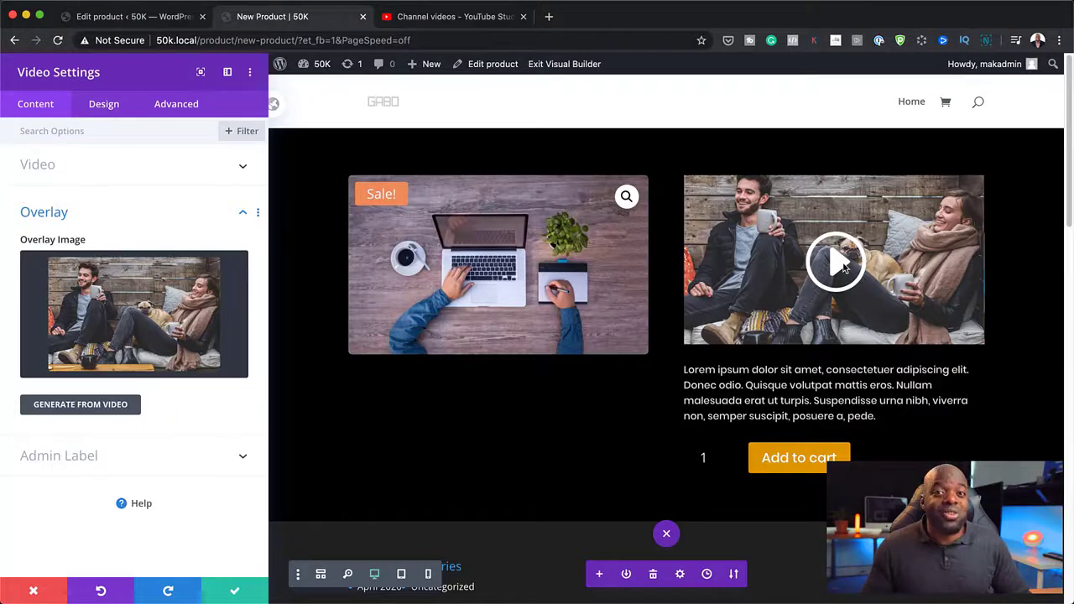
Step: Give the video's play icon a custom font size of 53px and a yellow colour (#edf000), saving the Video module
{"action": "left_click", "coordinate": [103, 104]}
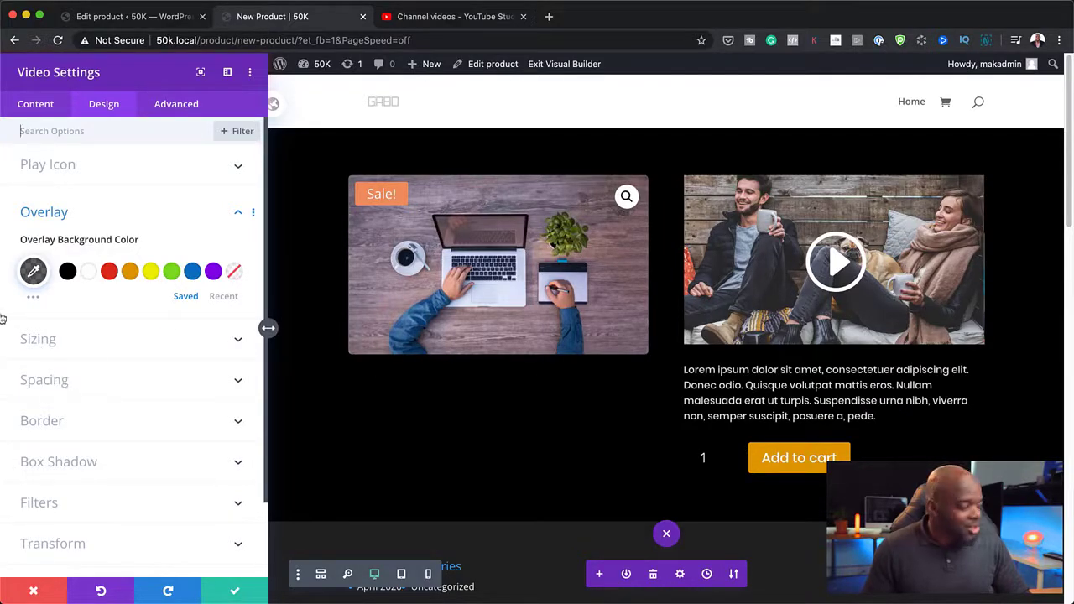
{"action": "left_click", "coordinate": [49, 168]}
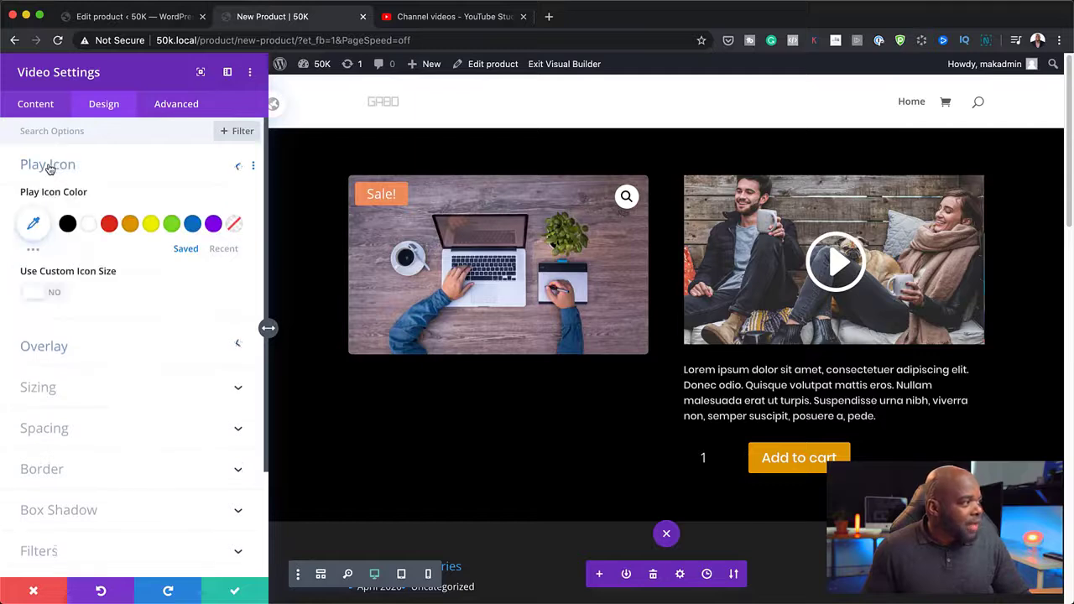
{"action": "left_click", "coordinate": [59, 294]}
{"action": "left_click_drag", "start_coordinate": [131, 346], "coordinate": [90, 350]}
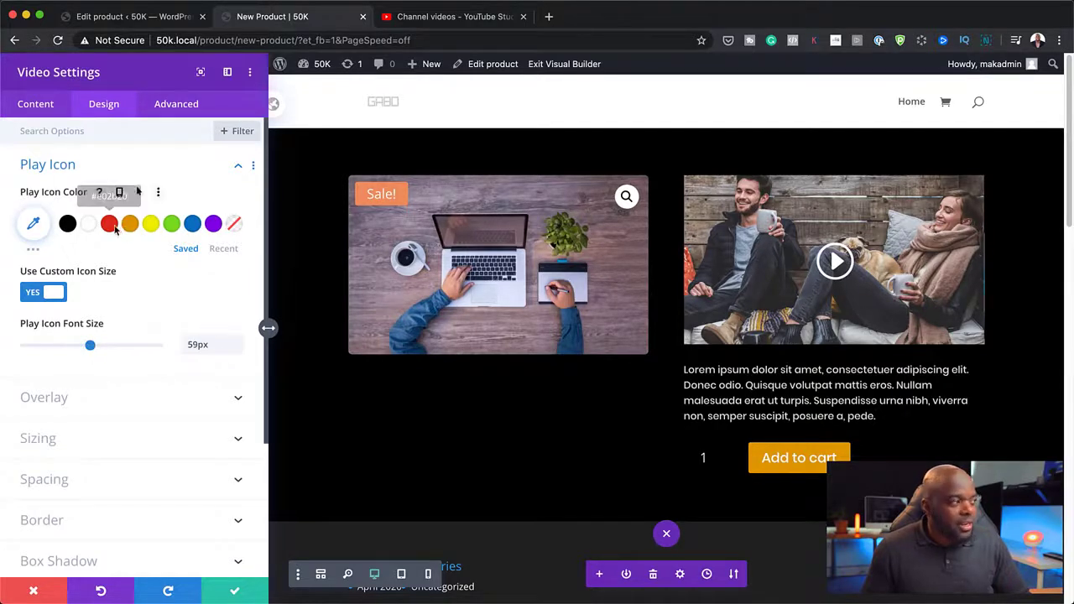
{"action": "left_click", "coordinate": [150, 225]}
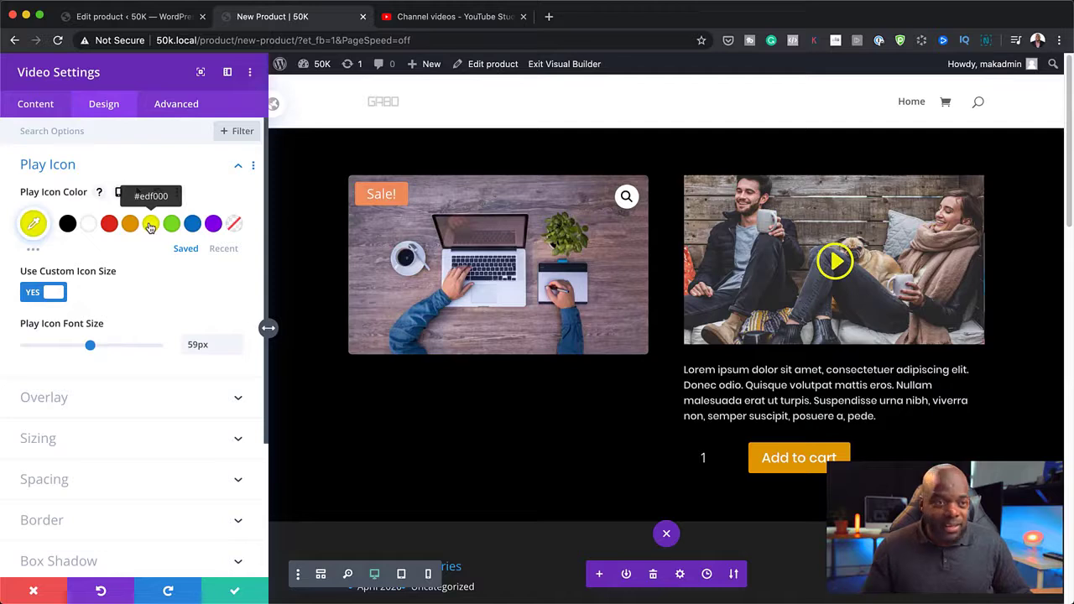
{"action": "left_click_drag", "start_coordinate": [90, 347], "coordinate": [83, 346]}
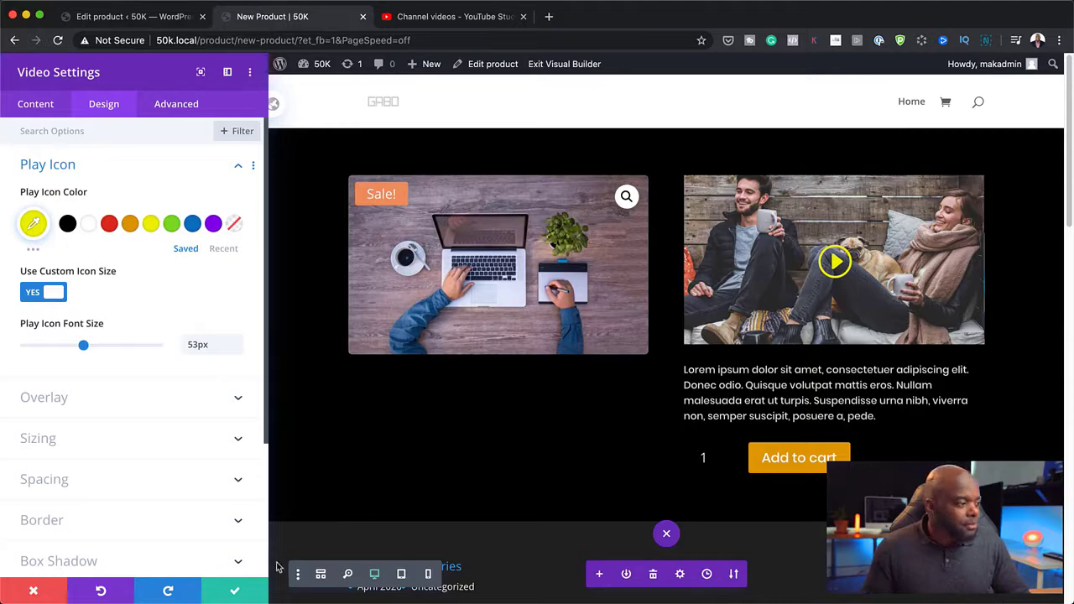
{"action": "left_click", "coordinate": [235, 591]}
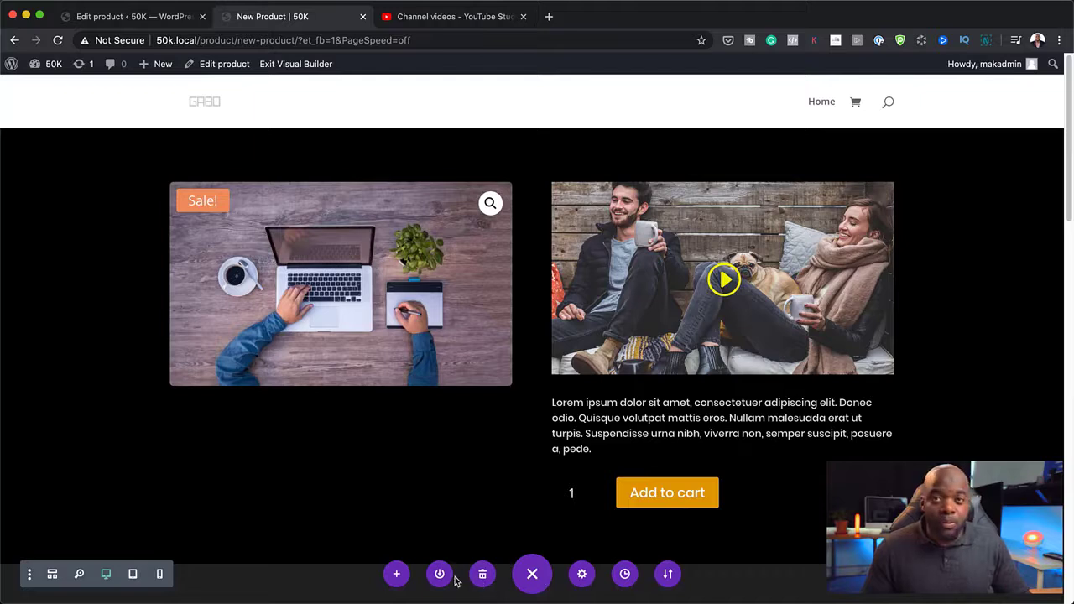
Step: In wireframe view, add a single-column row below the existing row and insert a Text module in it
{"action": "left_click", "coordinate": [53, 575]}
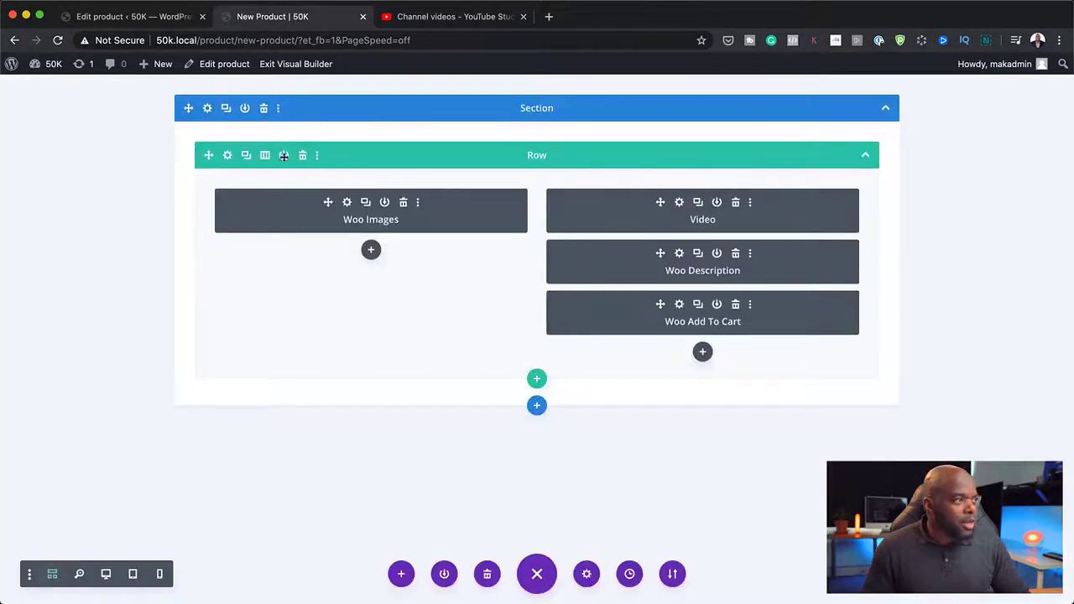
{"action": "left_click", "coordinate": [537, 378]}
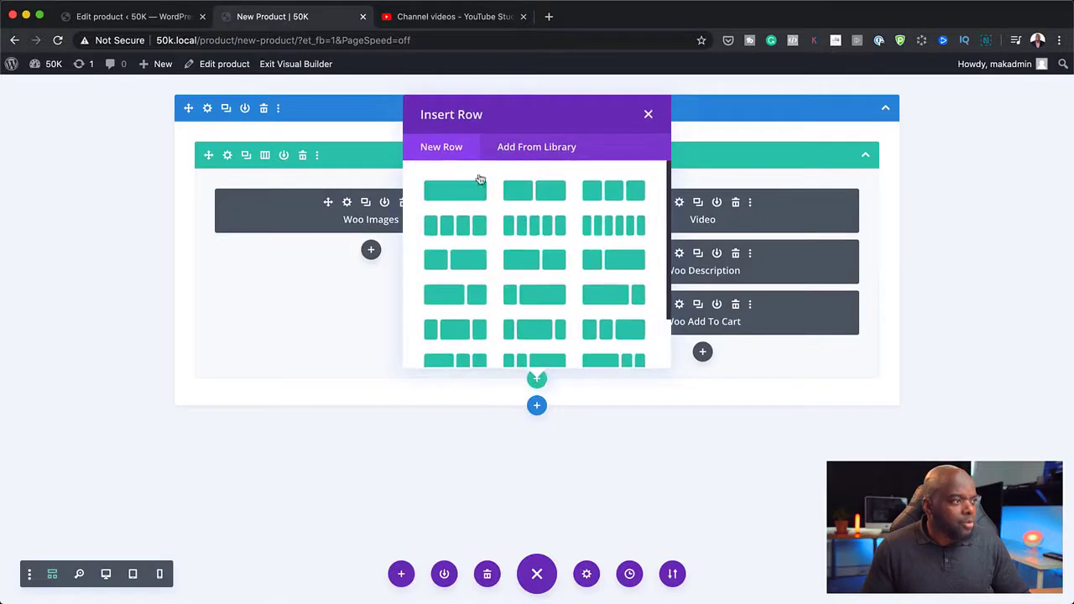
{"action": "left_click", "coordinate": [472, 194]}
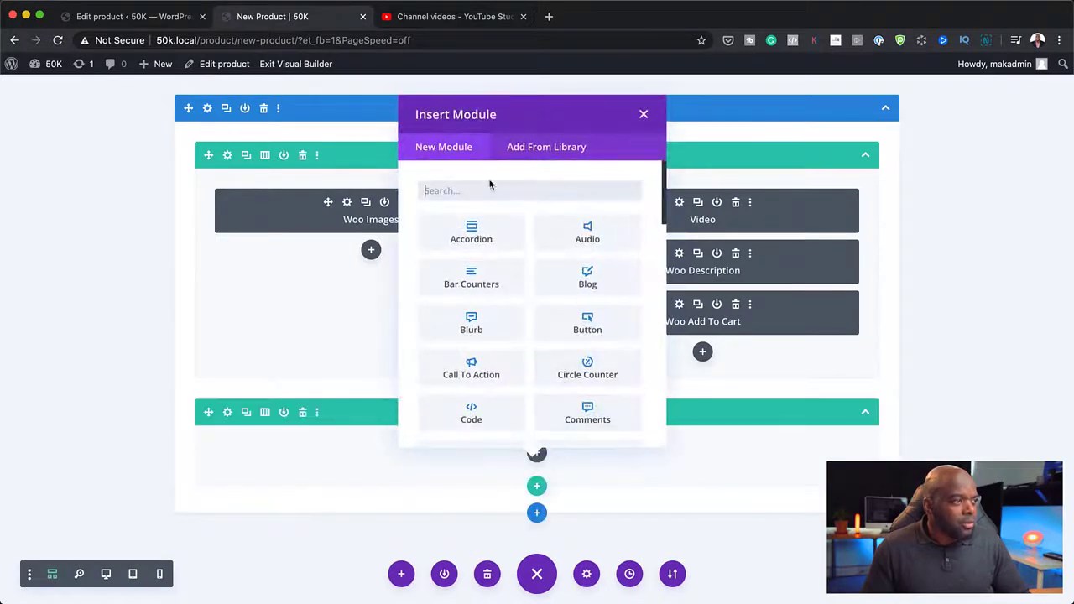
{"action": "type", "text": "text"}
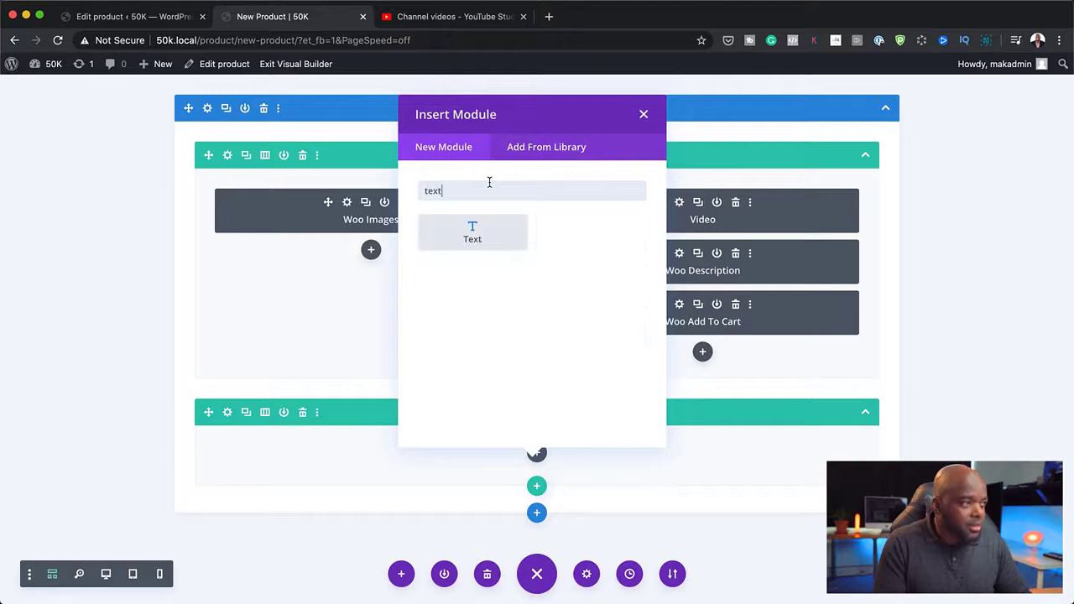
{"action": "left_click", "coordinate": [488, 232]}
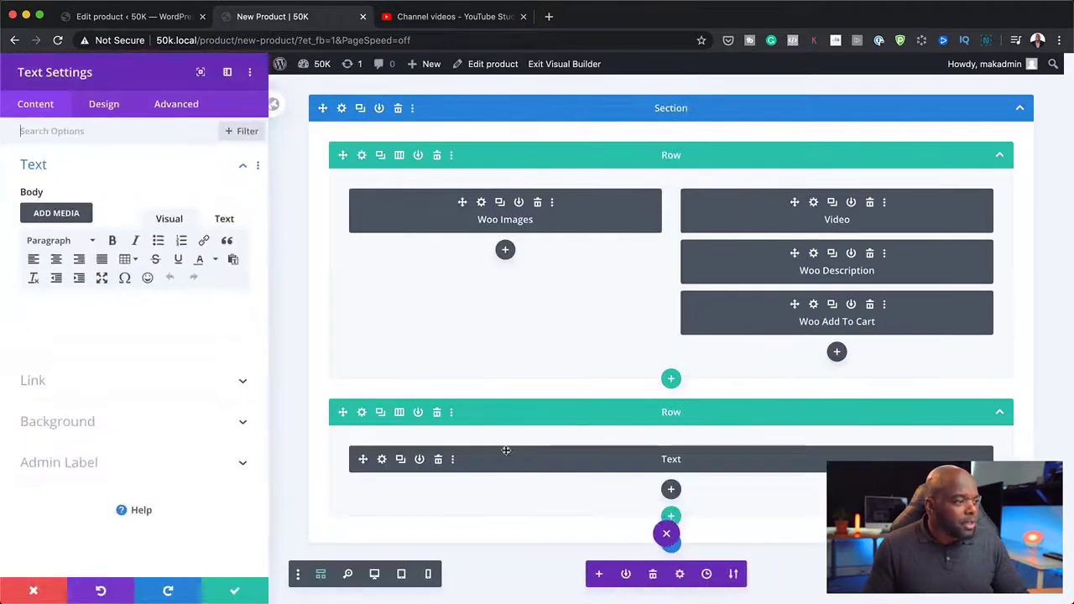
Step: Move the text row above the two-column row and set its Text module's body to the dynamic Product/Archive Title
{"action": "left_click_drag", "start_coordinate": [341, 412], "coordinate": [242, 205]}
{"action": "left_click", "coordinate": [247, 203]}
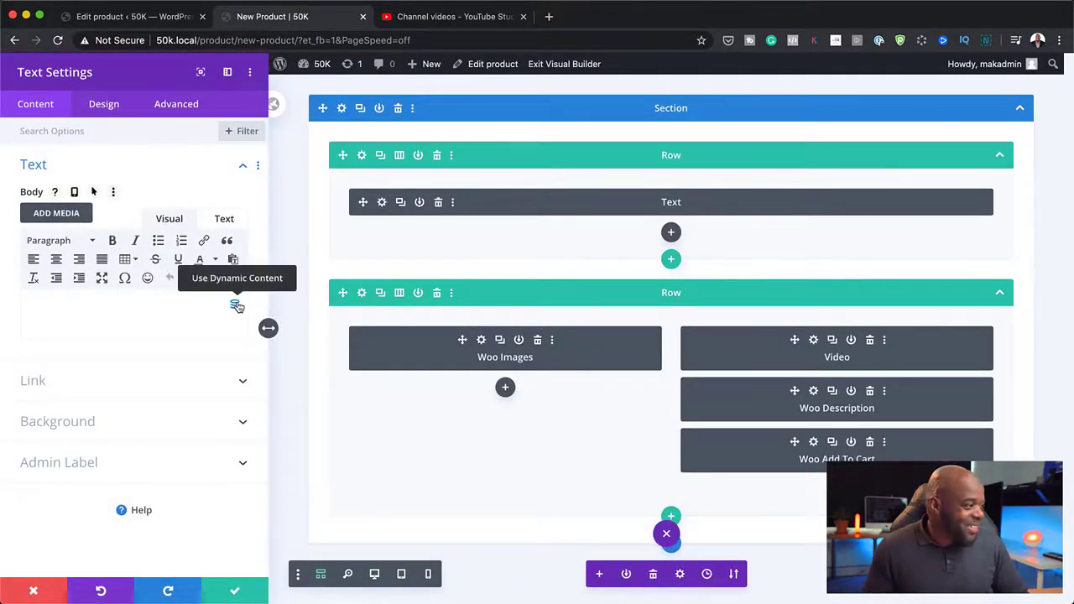
{"action": "left_click", "coordinate": [235, 308]}
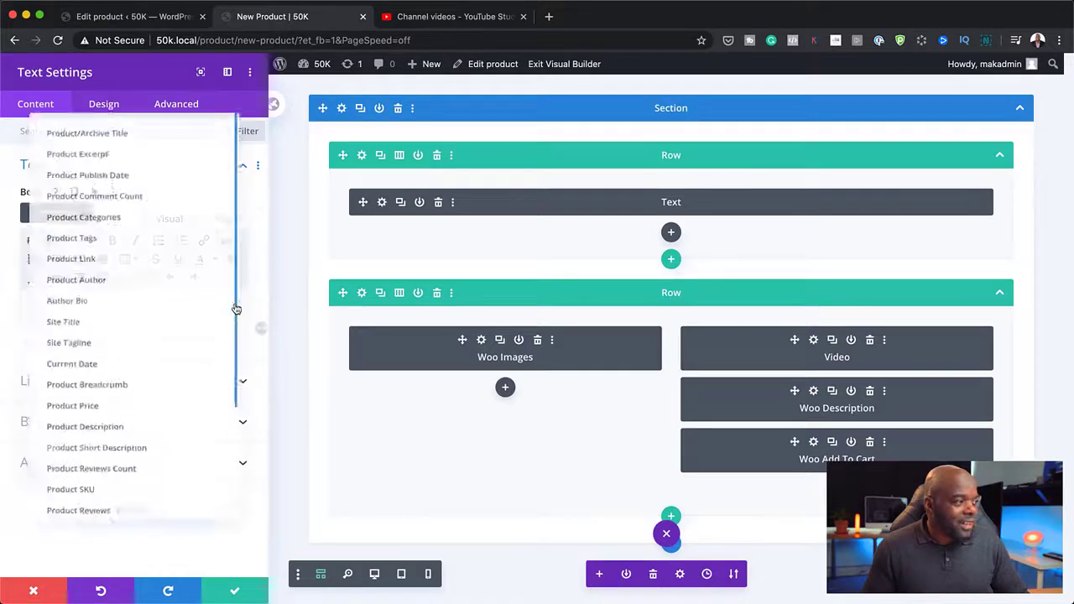
{"action": "scroll", "coordinate": [185, 359], "scroll_direction": "down", "scroll_amount": 1}
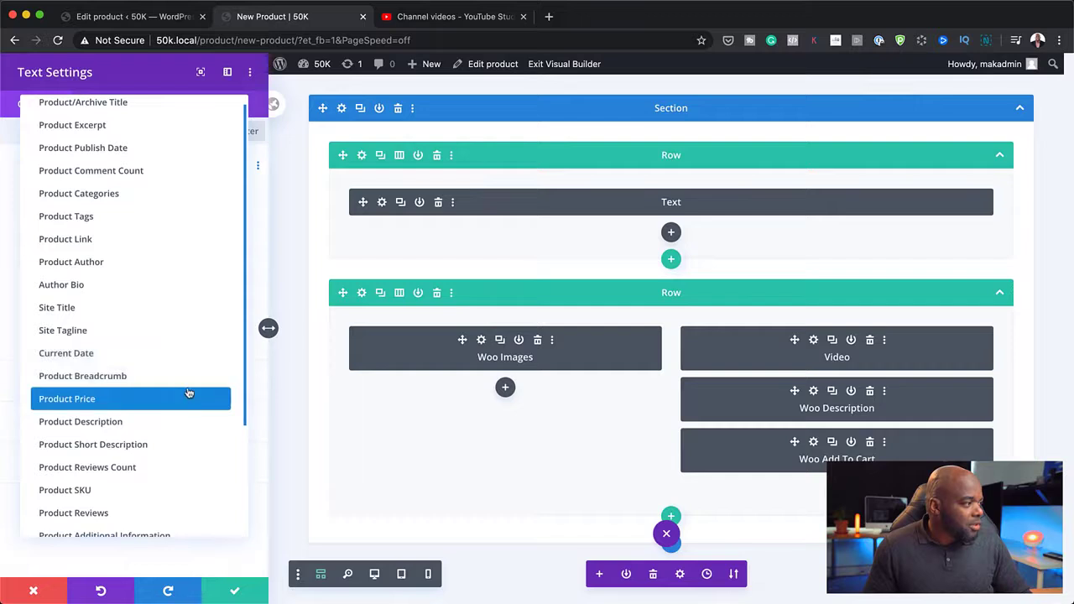
{"action": "scroll", "coordinate": [180, 361], "scroll_direction": "up", "scroll_amount": 1}
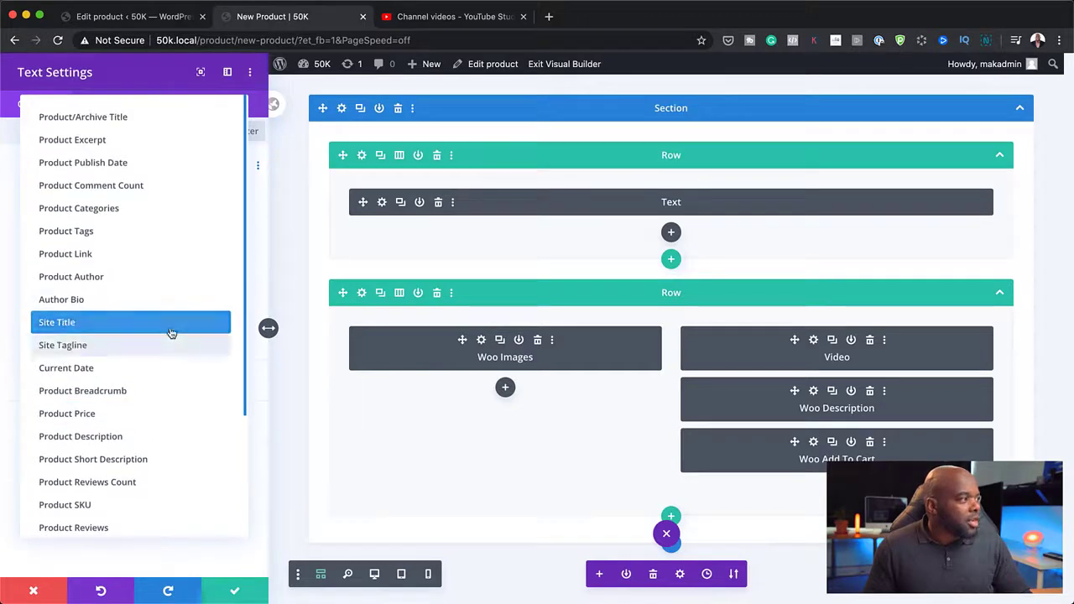
{"action": "left_click", "coordinate": [117, 119]}
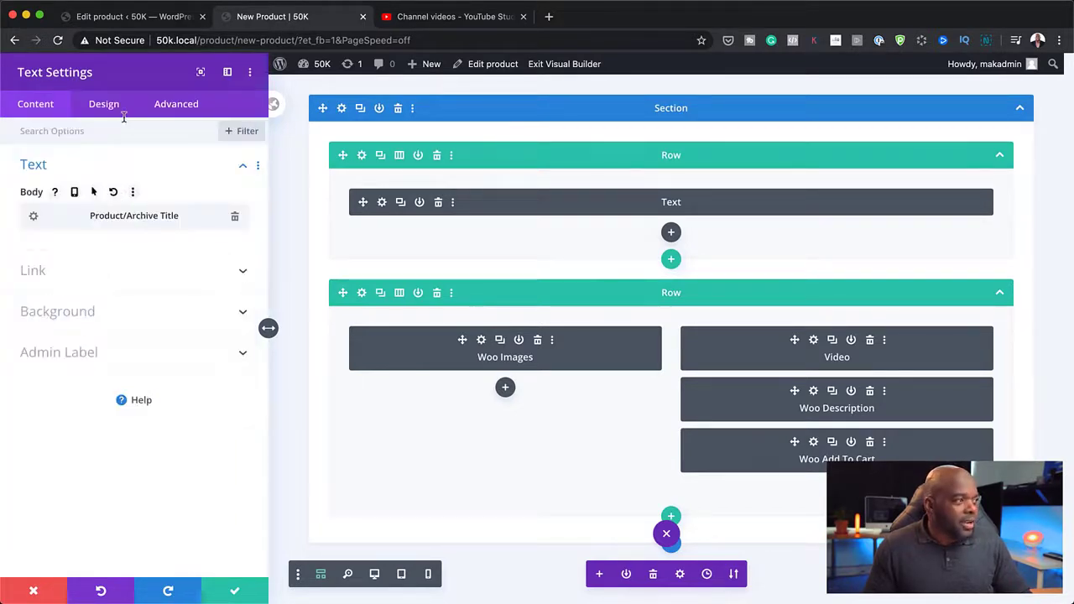
Step: In desktop view, style the product title text with the Poppins font, uppercase style and a 26px text size
{"action": "left_click", "coordinate": [375, 574]}
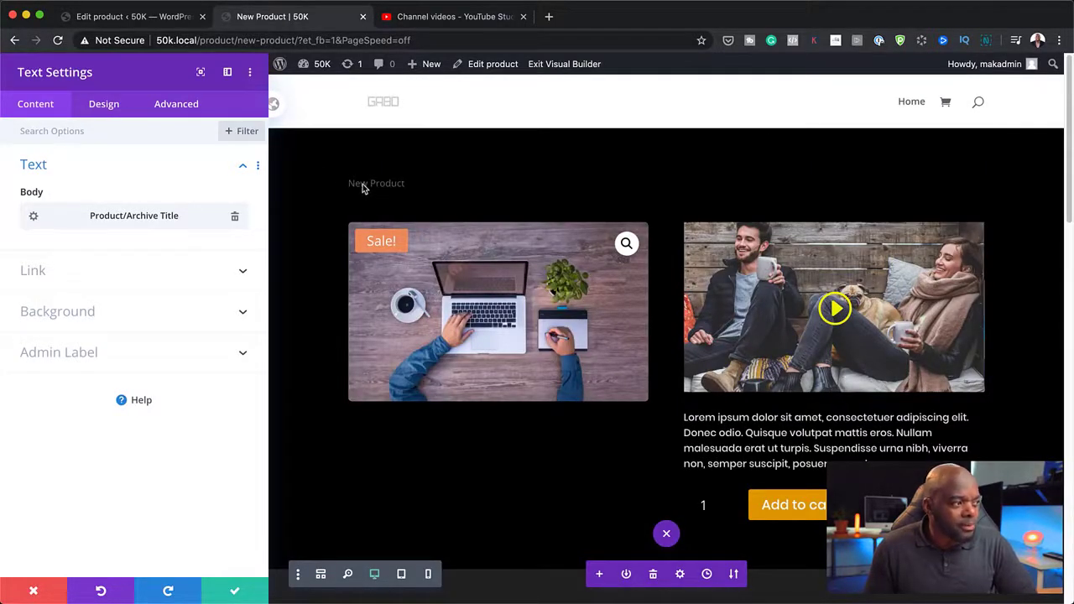
{"action": "left_click", "coordinate": [105, 105]}
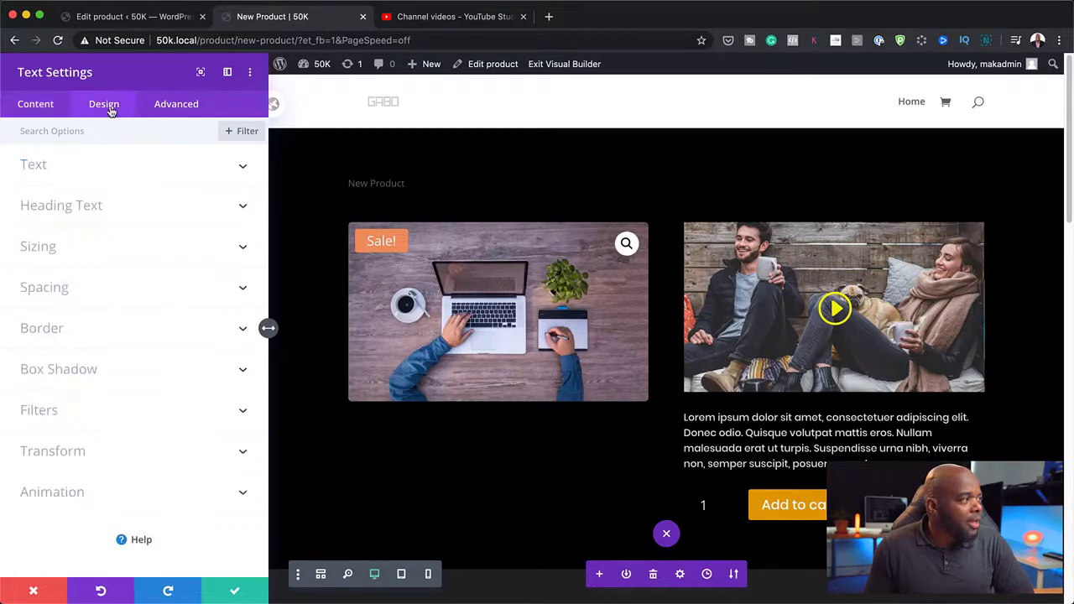
{"action": "left_click", "coordinate": [53, 172]}
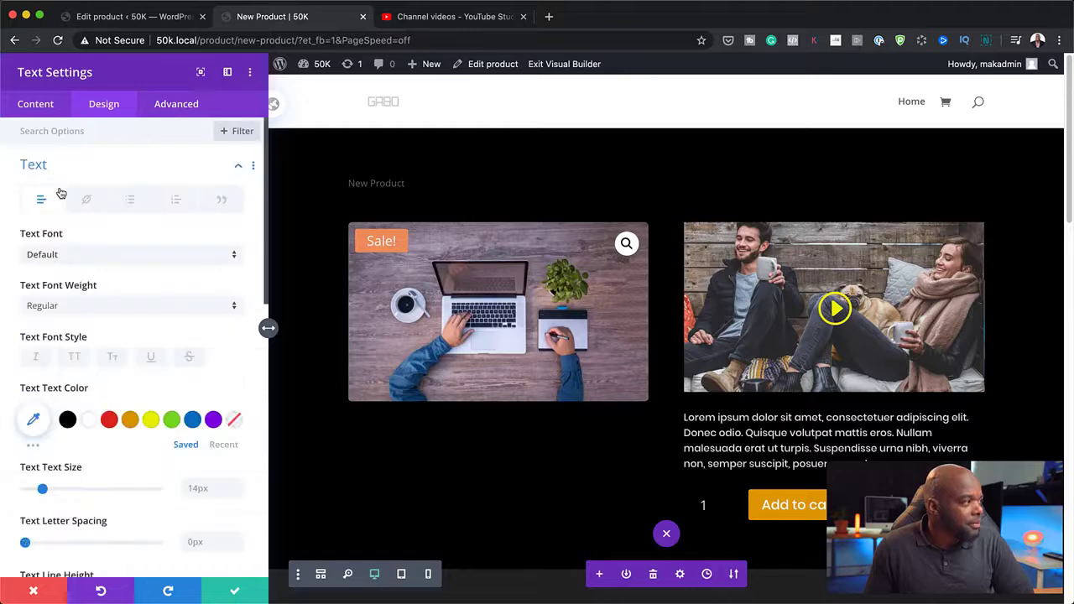
{"action": "left_click", "coordinate": [94, 255]}
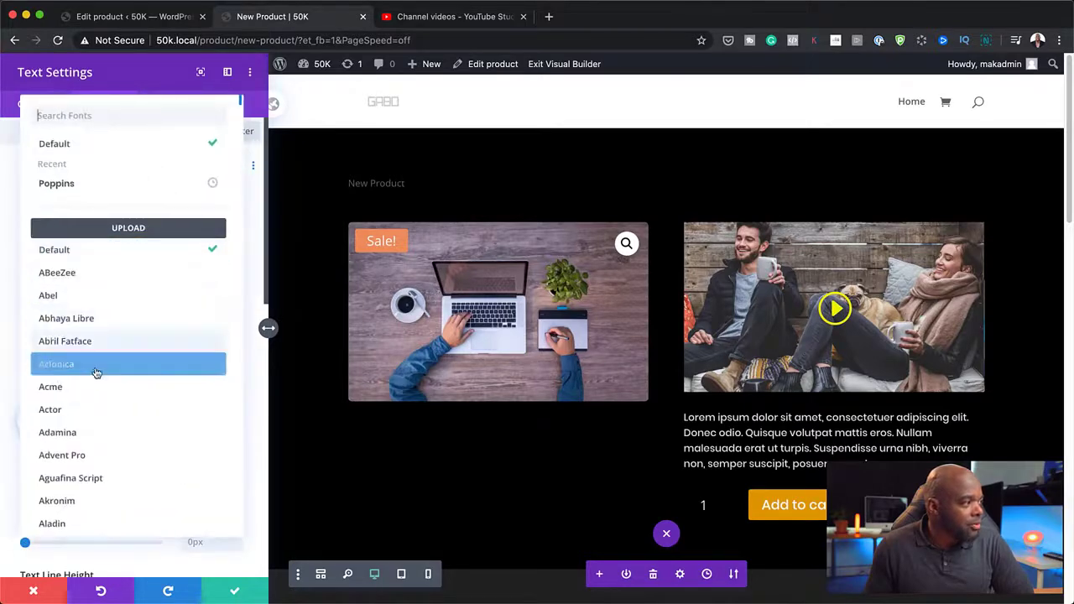
{"action": "left_click", "coordinate": [86, 185]}
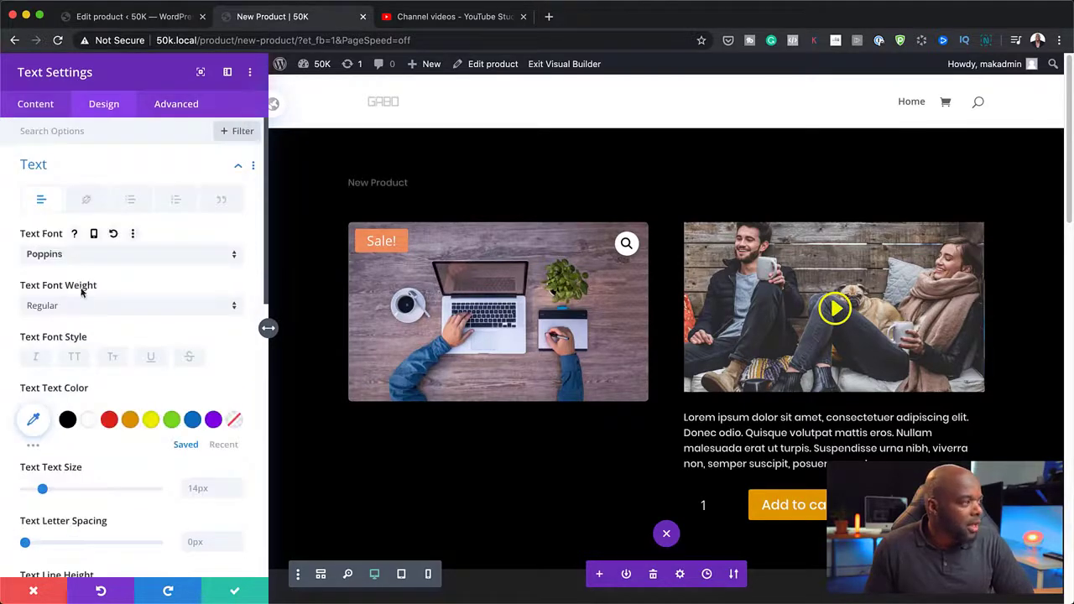
{"action": "left_click", "coordinate": [75, 357]}
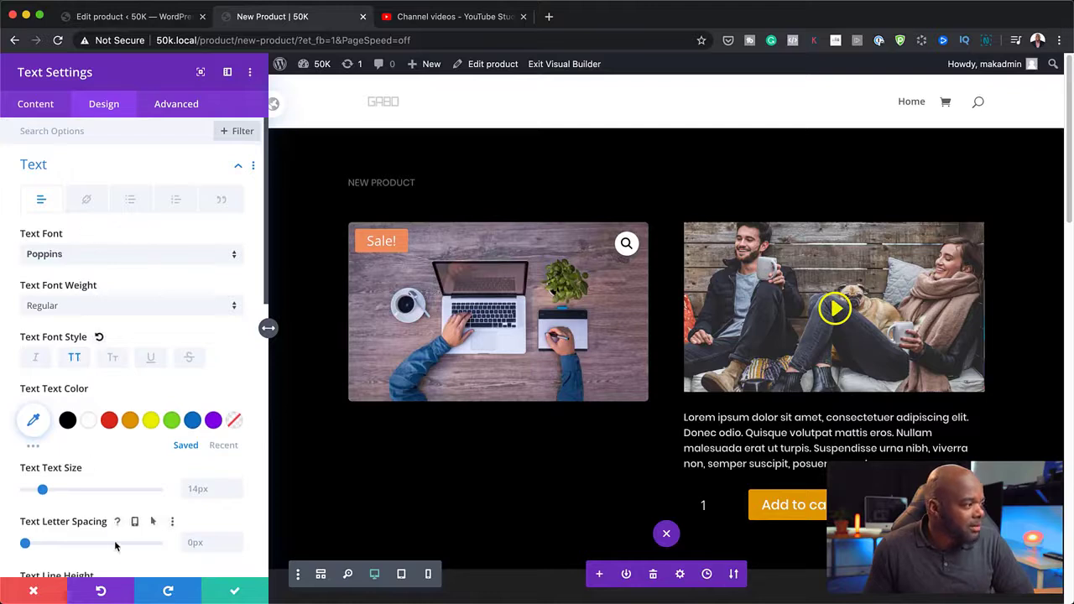
{"action": "mouse_move", "coordinate": [55, 492]}
{"action": "left_mouse_down"}
{"action": "mouse_move", "coordinate": [88, 492]}
{"action": "mouse_move", "coordinate": [59, 493]}
{"action": "left_mouse_up"}
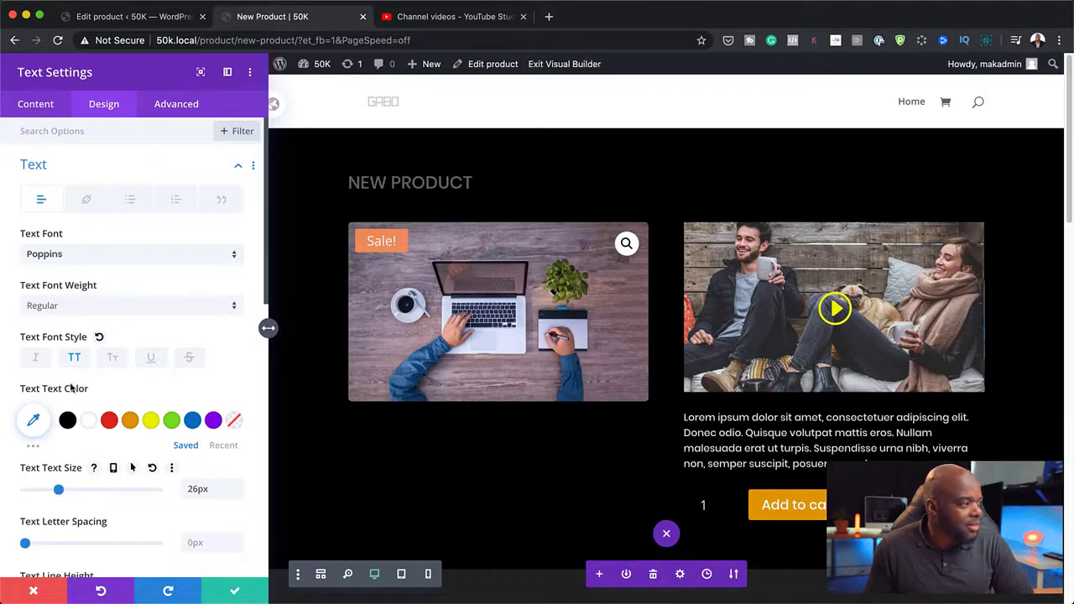
Step: Make the product title text bold and white at 36px, and save the Text module
{"action": "left_click", "coordinate": [72, 307]}
{"action": "left_click", "coordinate": [93, 461]}
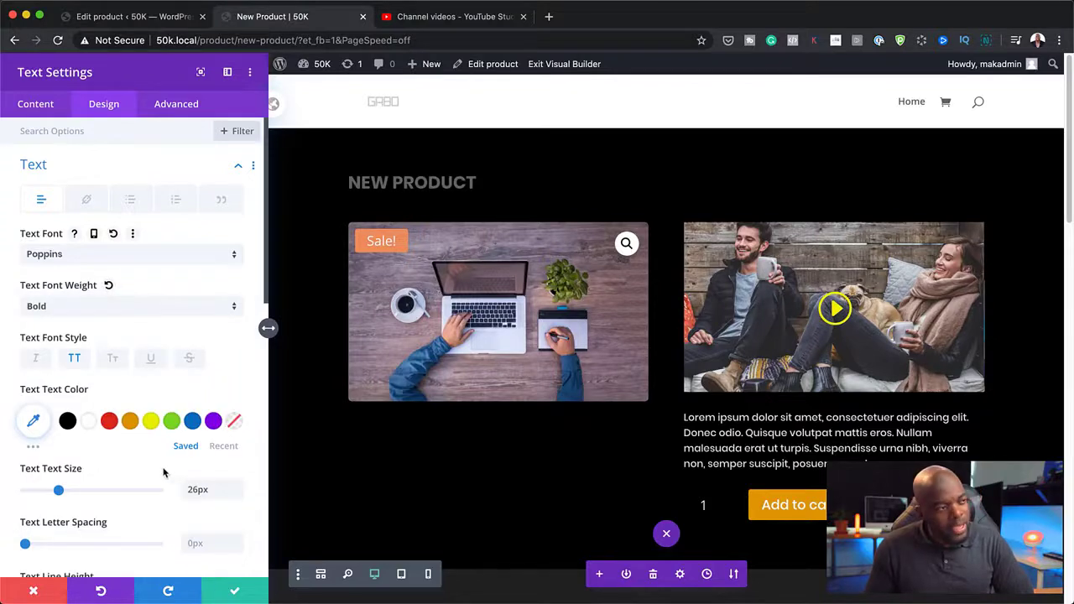
{"action": "left_click", "coordinate": [90, 425]}
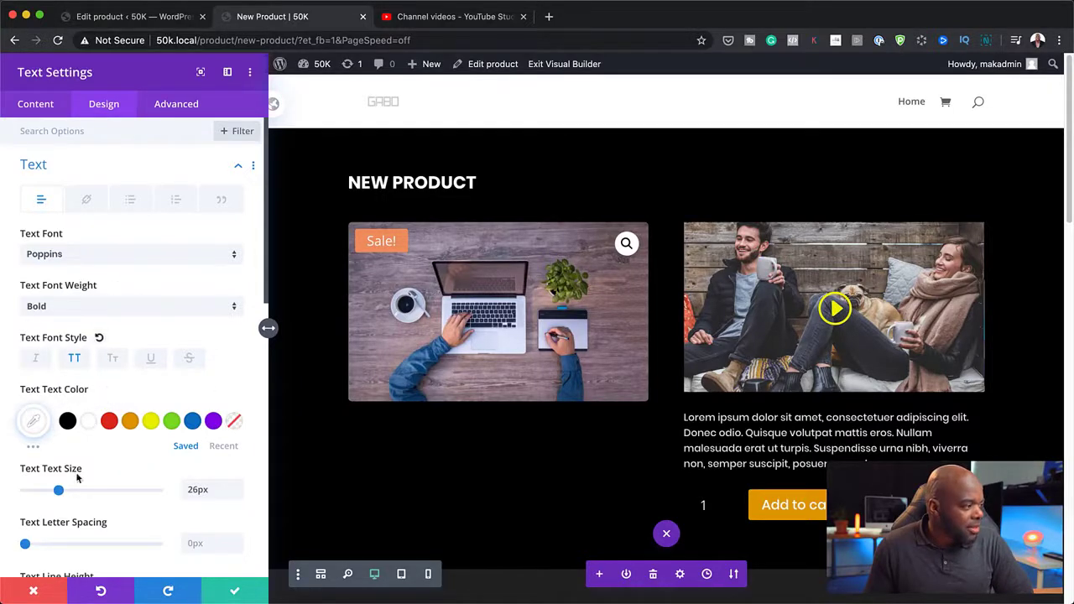
{"action": "left_click_drag", "start_coordinate": [58, 490], "coordinate": [72, 493]}
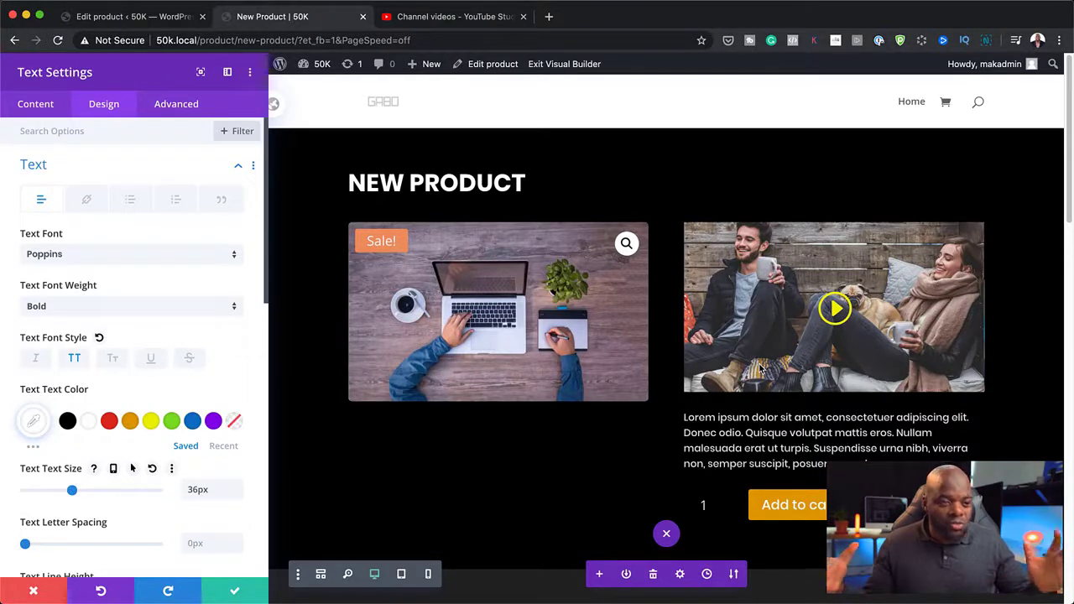
{"action": "left_click", "coordinate": [235, 590]}
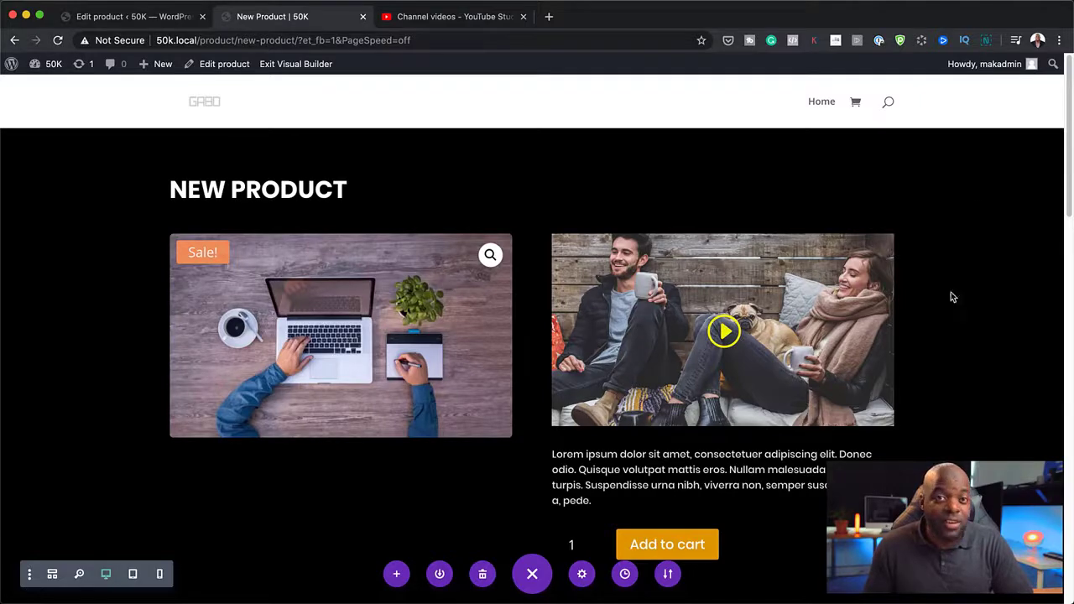
{"action": "scroll", "coordinate": [655, 195], "scroll_direction": "down", "scroll_amount": 4}
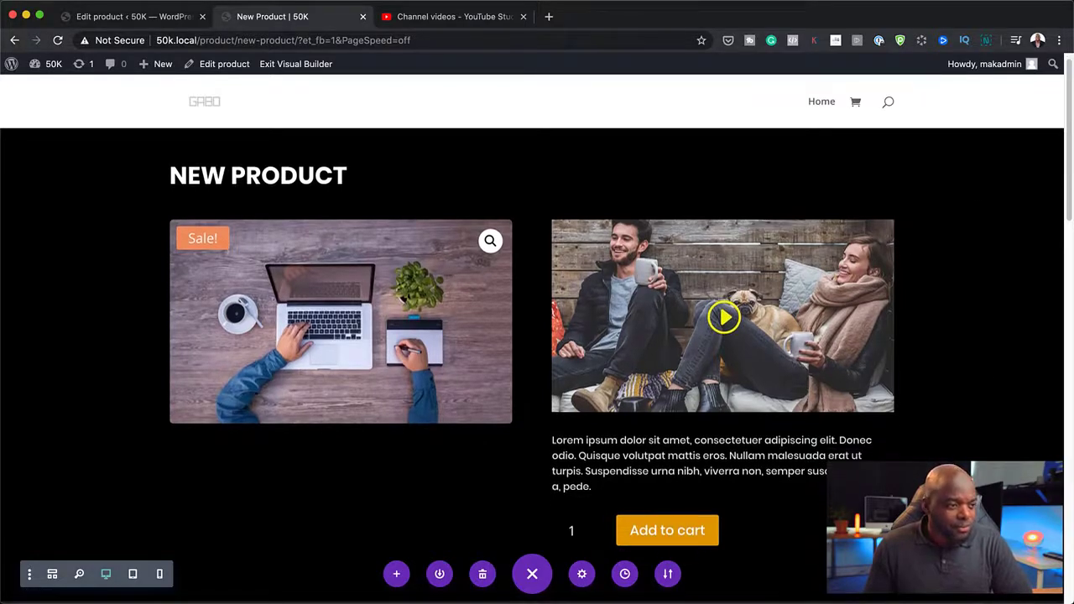
{"action": "scroll", "coordinate": [656, 194], "scroll_direction": "up", "scroll_amount": 4}
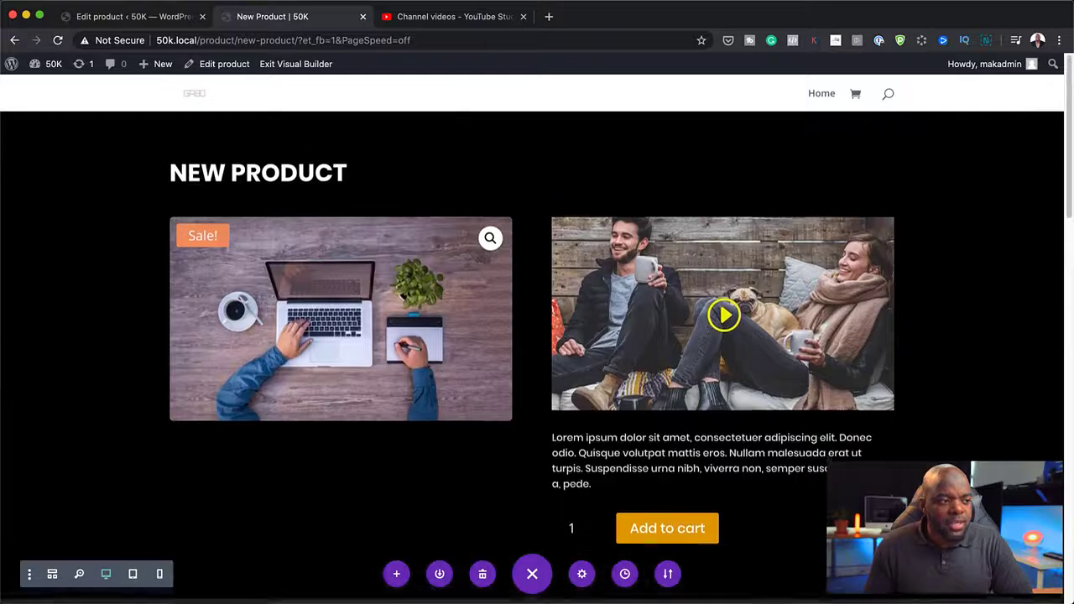